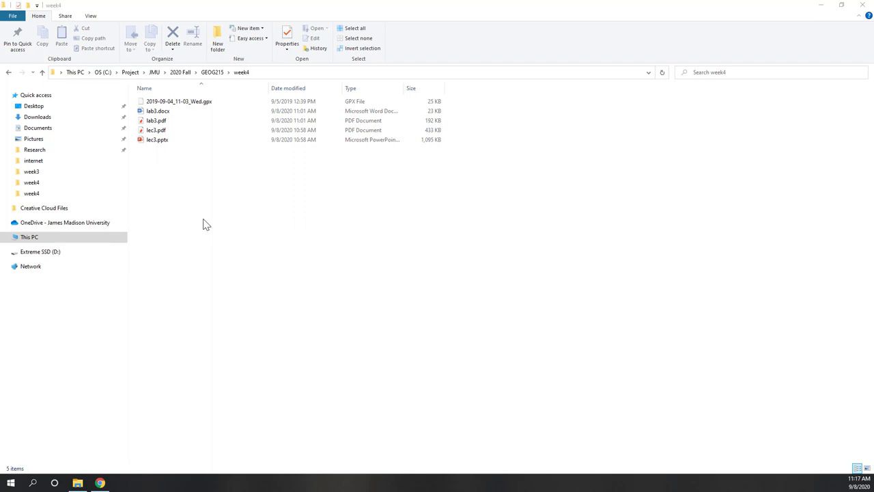
# - Open 2019-09-04_11-03_Wed.gpx from the week4 folder in Notepad++
pyautogui.click(191, 102)
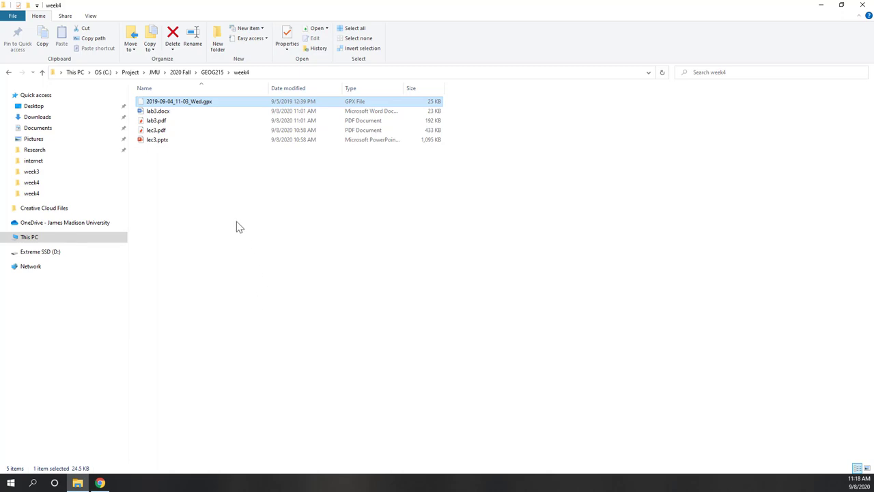
pyautogui.rightClick(194, 101)
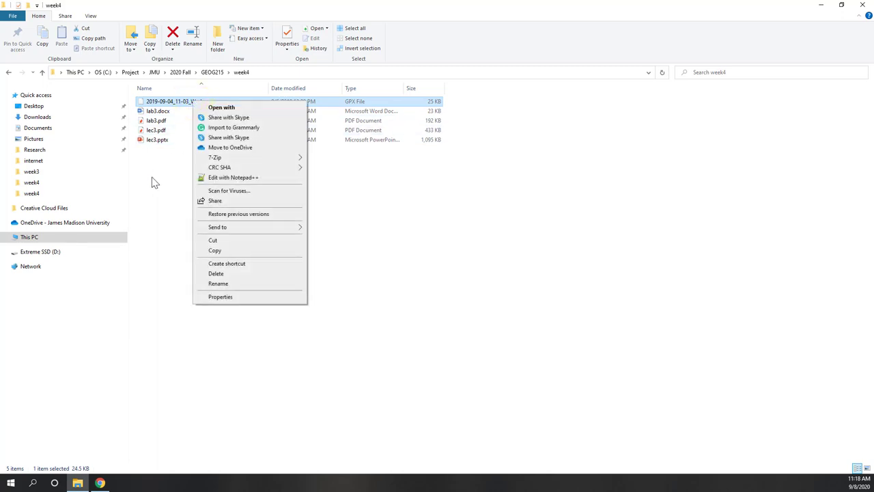
pyautogui.click(233, 179)
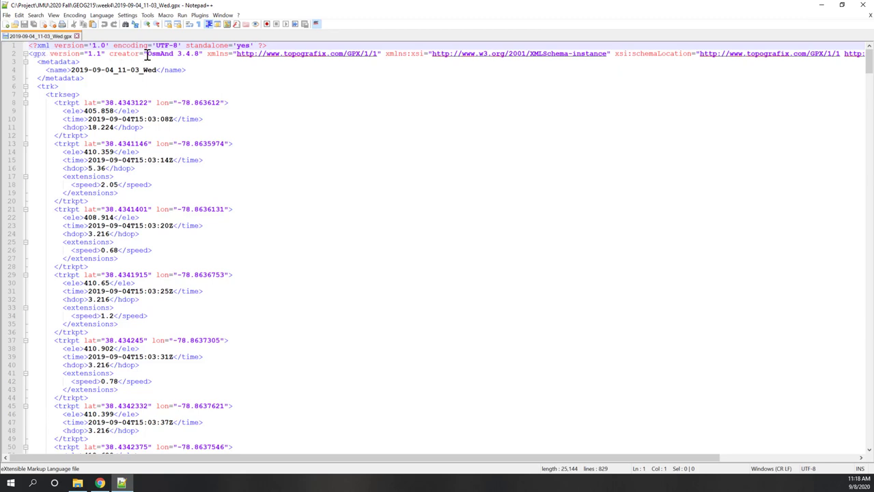
# - Examine the GPX header's creator attribute and the track name in the metadata block
pyautogui.click(205, 53)
pyautogui.click(164, 60)
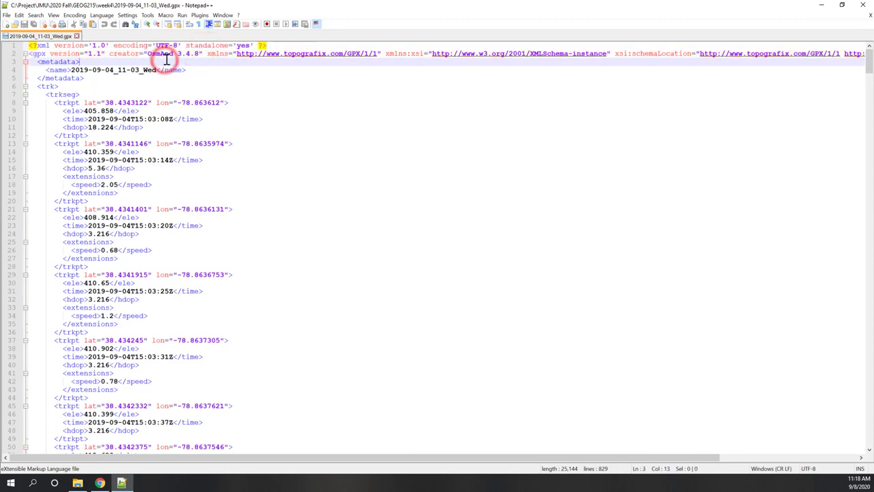
pyautogui.moveTo(174, 53); pyautogui.dragTo(162, 55)
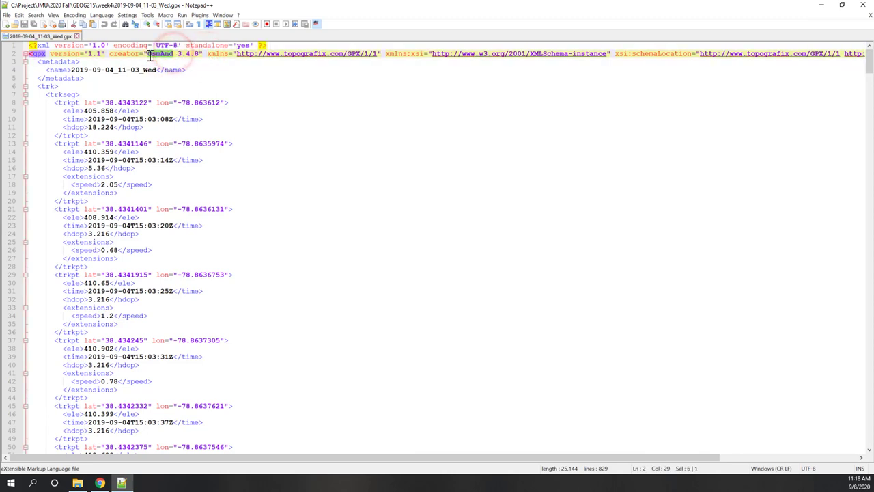
pyautogui.click(188, 61)
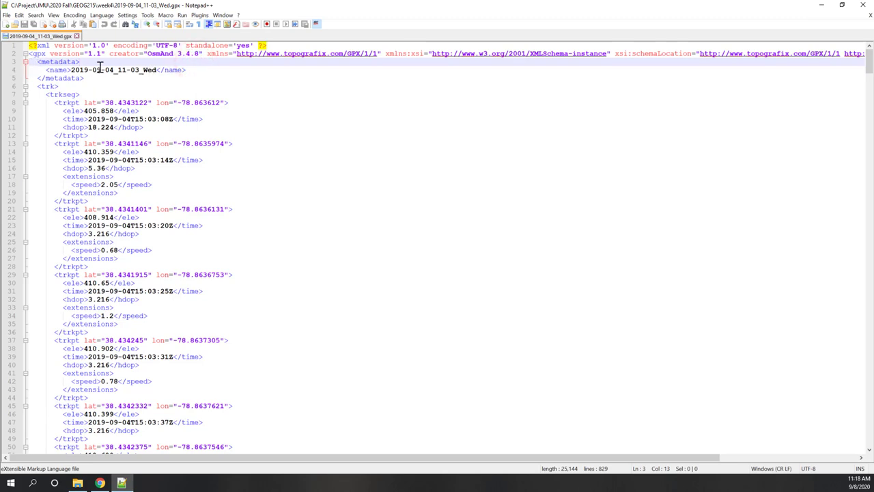
pyautogui.moveTo(156, 69); pyautogui.dragTo(71, 71)
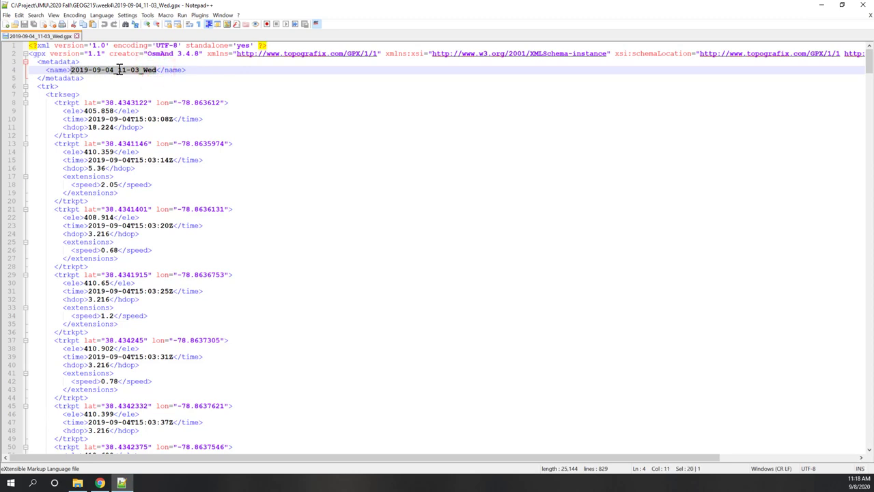
pyautogui.click(201, 71)
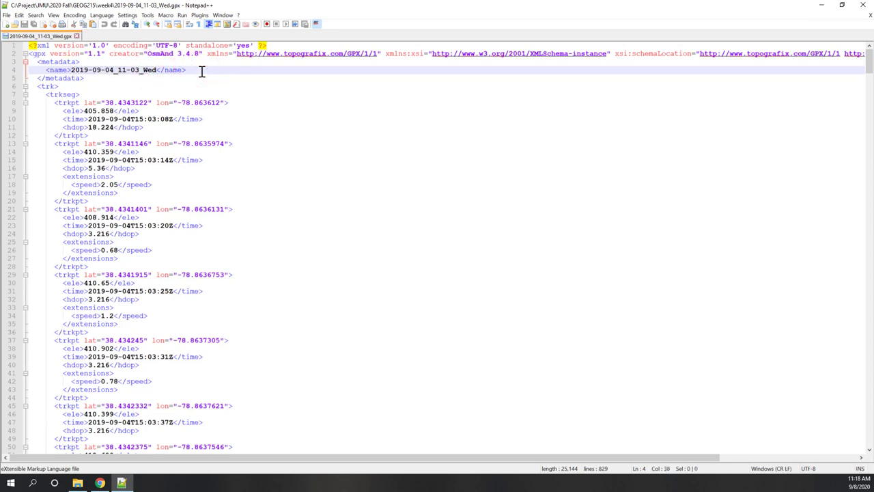
# - Fold and unfold the trk, trkseg and first trkpt elements to examine the file's nested structure
pyautogui.click(69, 86)
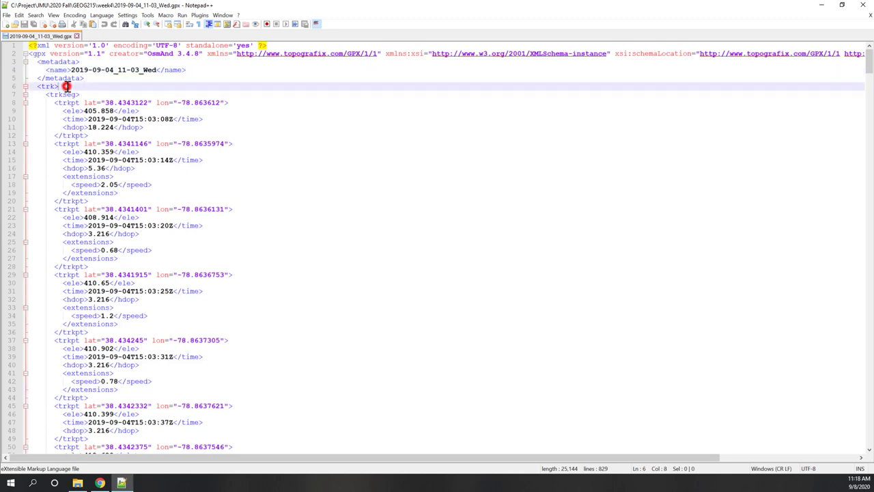
pyautogui.click(24, 87)
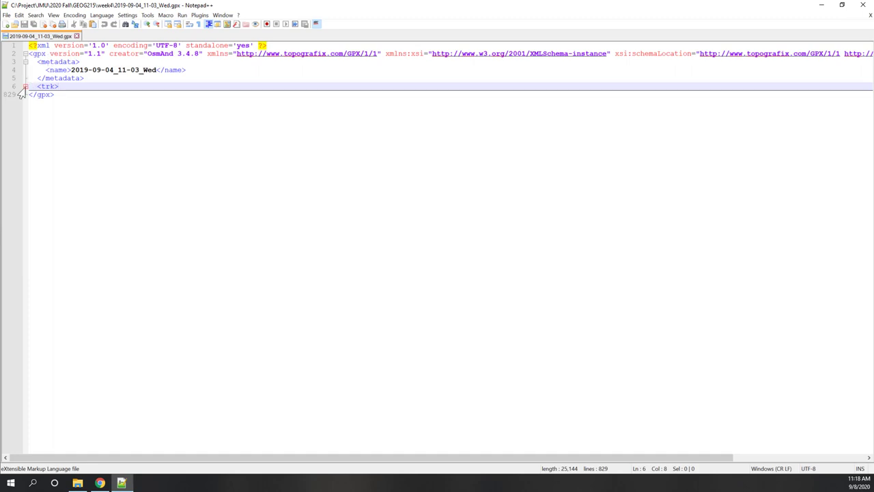
pyautogui.click(25, 87)
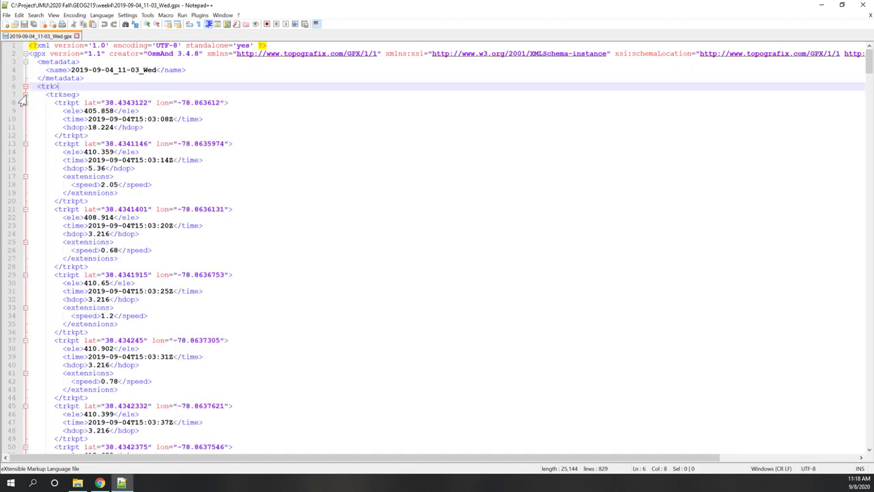
pyautogui.click(26, 95)
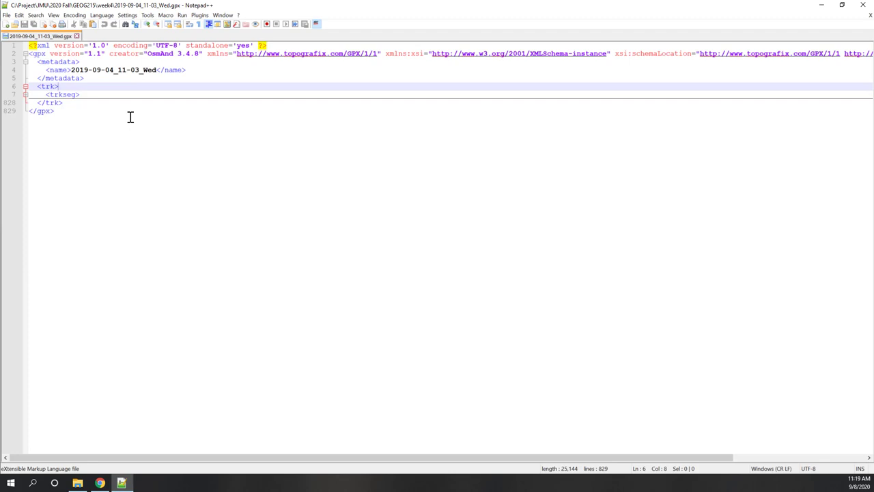
pyautogui.click(26, 95)
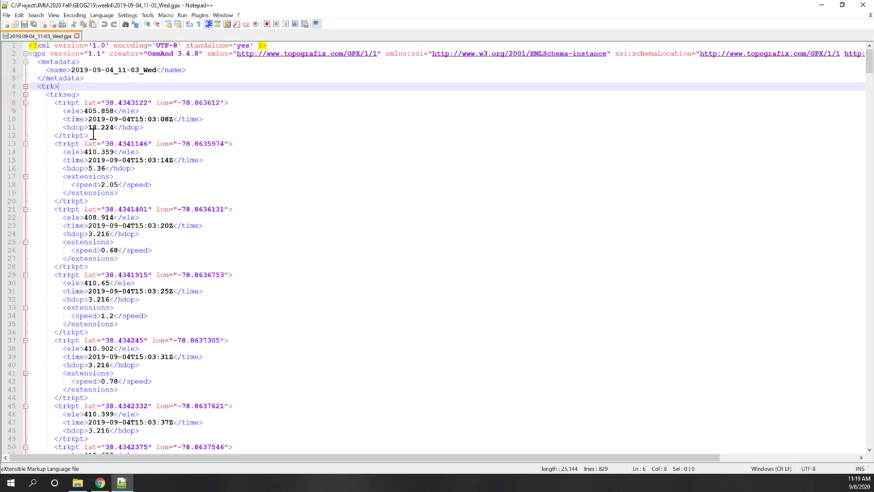
pyautogui.click(26, 103)
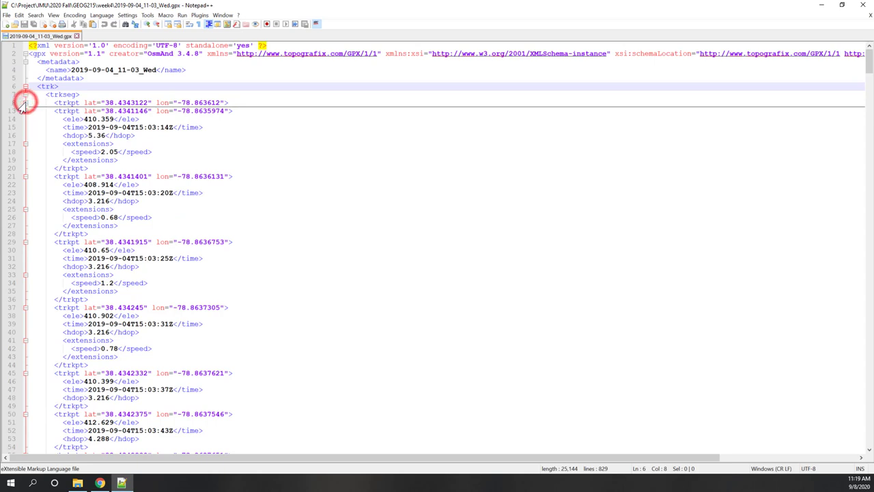
pyautogui.click(25, 102)
# - Highlight the first three trkpt blocks in turn to examine how individual track points are stored
pyautogui.moveTo(92, 135); pyautogui.dragTo(23, 102)
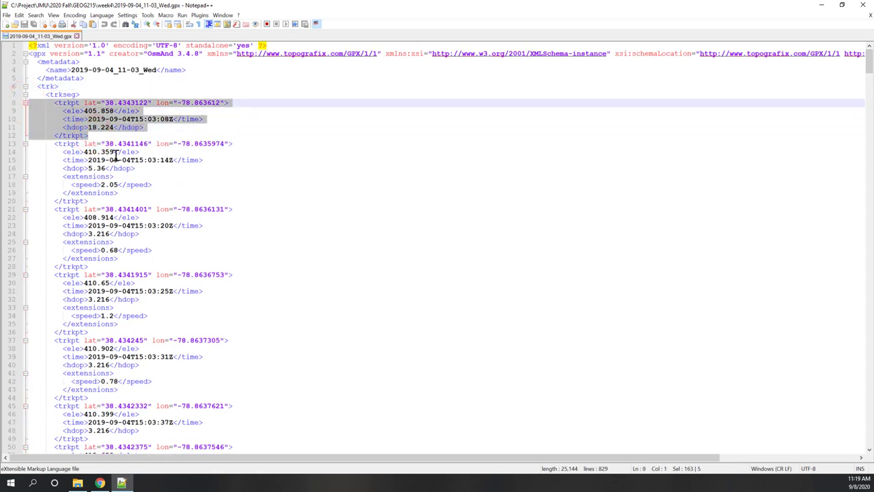
pyautogui.moveTo(141, 168); pyautogui.dragTo(71, 160)
pyautogui.moveTo(134, 192); pyautogui.dragTo(16, 146)
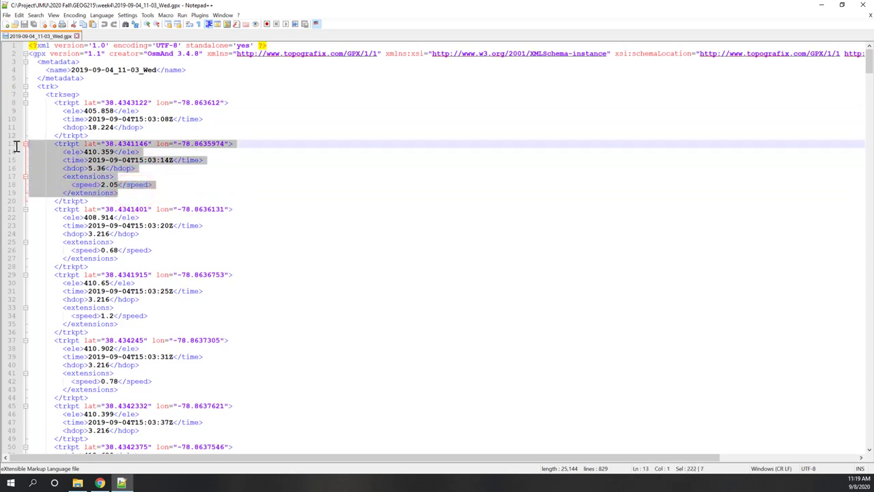
pyautogui.click(89, 260)
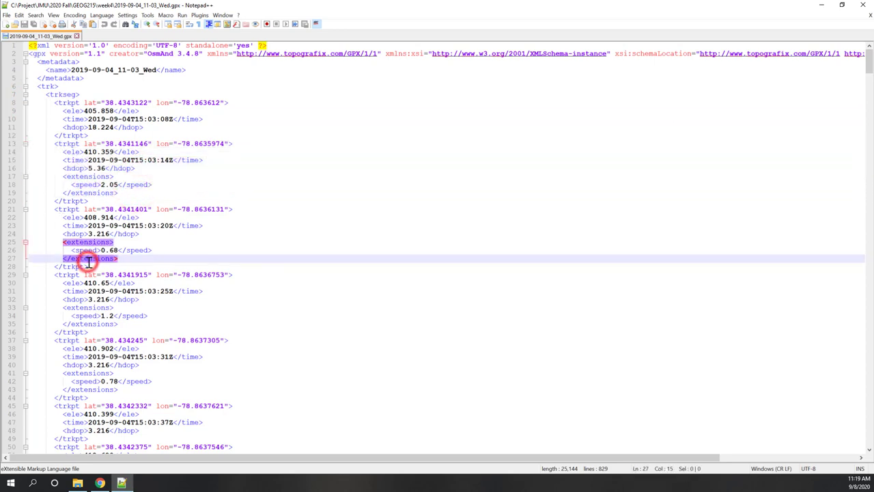
pyautogui.moveTo(89, 266); pyautogui.dragTo(15, 215)
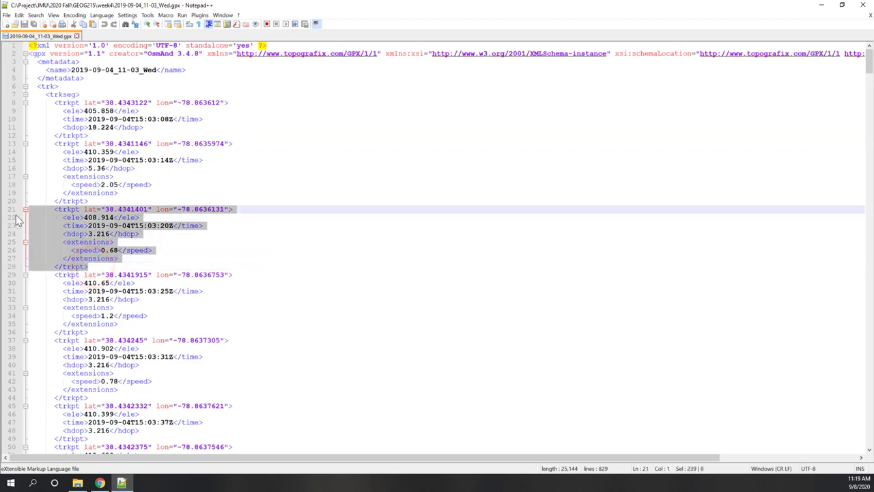
pyautogui.click(243, 252)
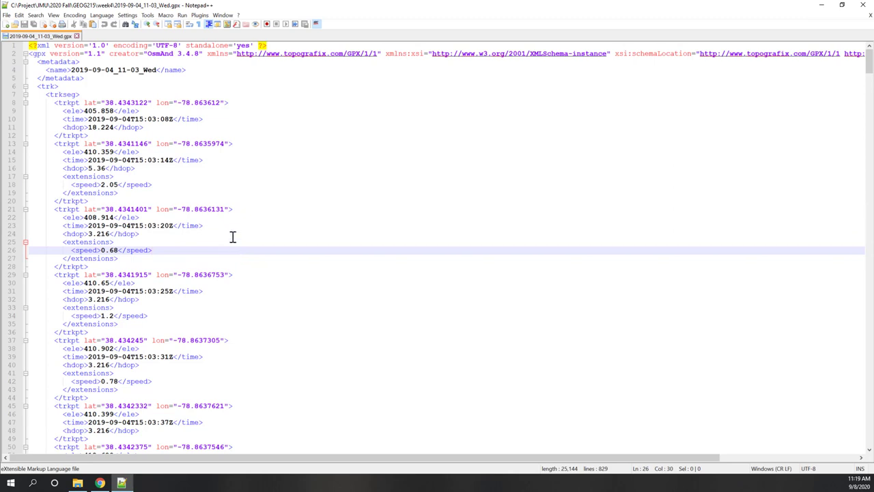
# - Examine the first track point's latitude and longitude, elevation, time and hdop entries
pyautogui.moveTo(149, 103); pyautogui.dragTo(106, 101)
pyautogui.click(217, 102)
pyautogui.moveTo(246, 103); pyautogui.dragTo(28, 104)
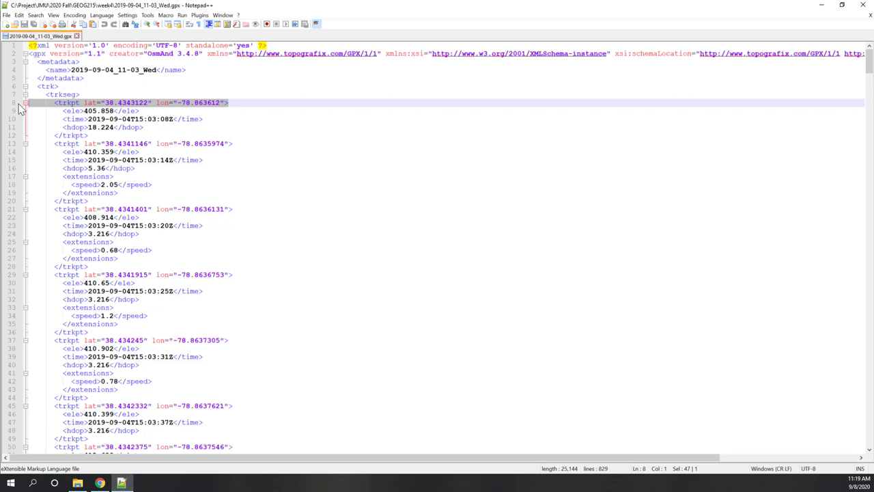
pyautogui.click(148, 112)
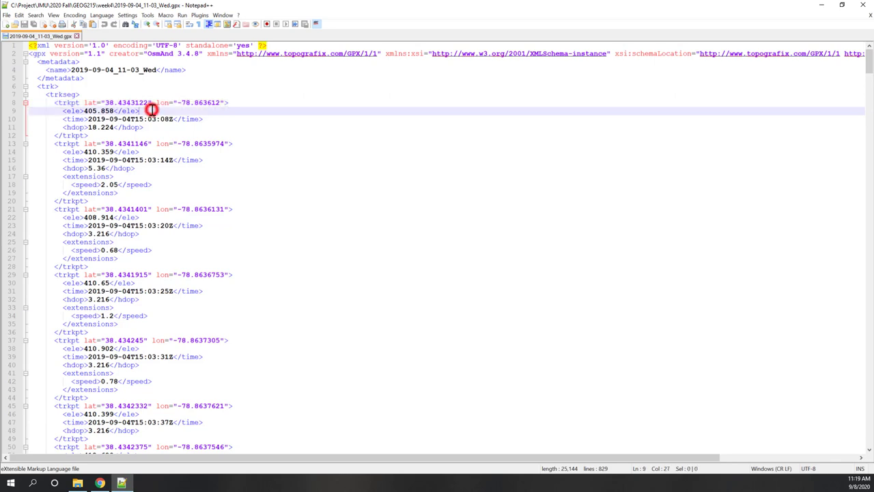
pyautogui.click(93, 111)
pyautogui.moveTo(214, 120); pyautogui.dragTo(63, 119)
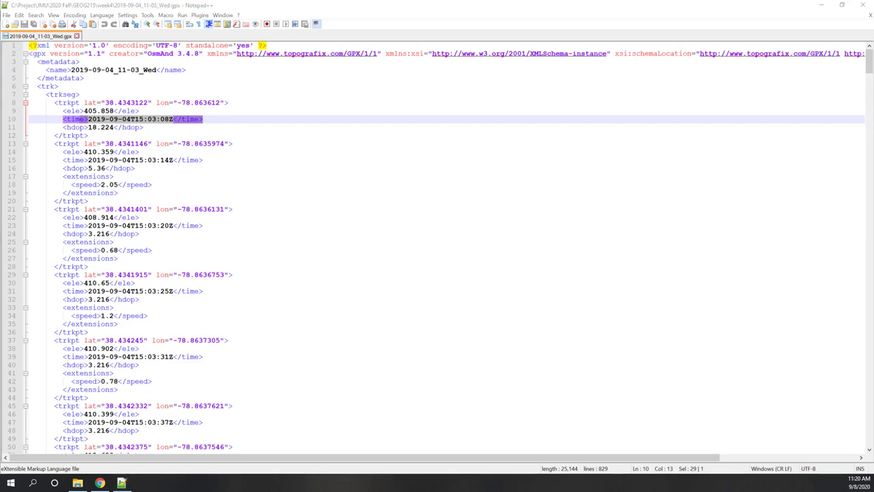
pyautogui.click(167, 144)
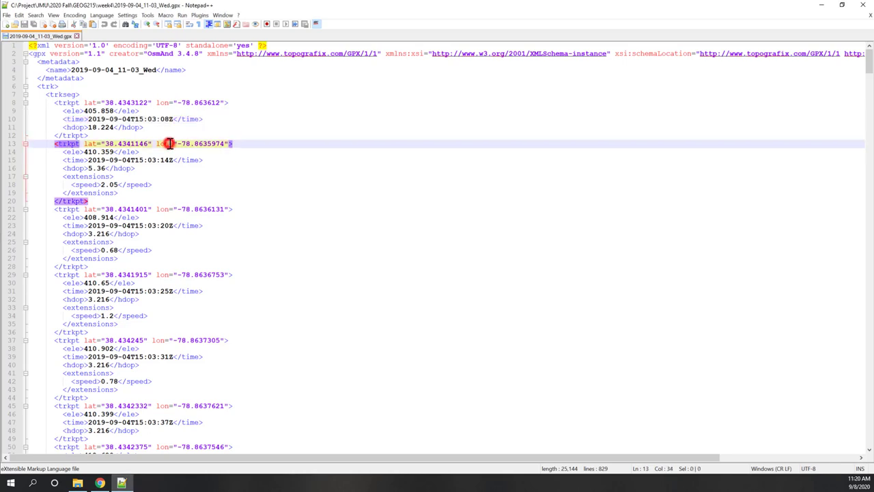
pyautogui.moveTo(176, 121); pyautogui.dragTo(140, 119)
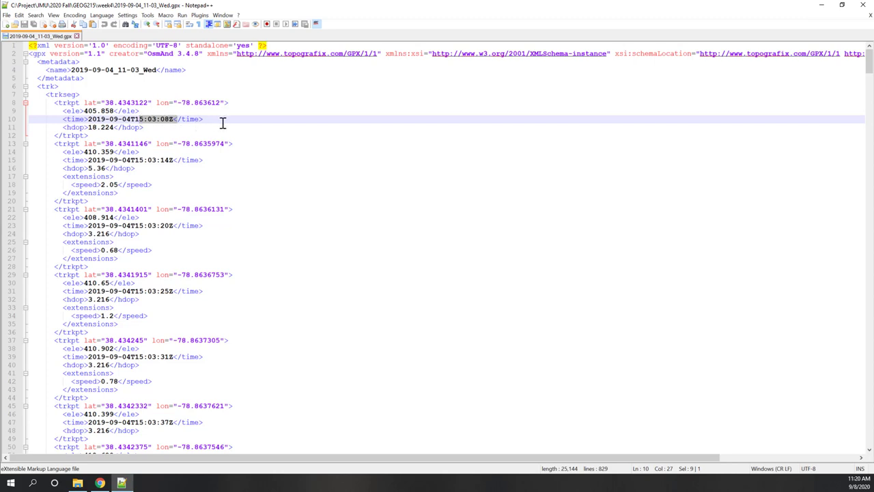
pyautogui.click(145, 128)
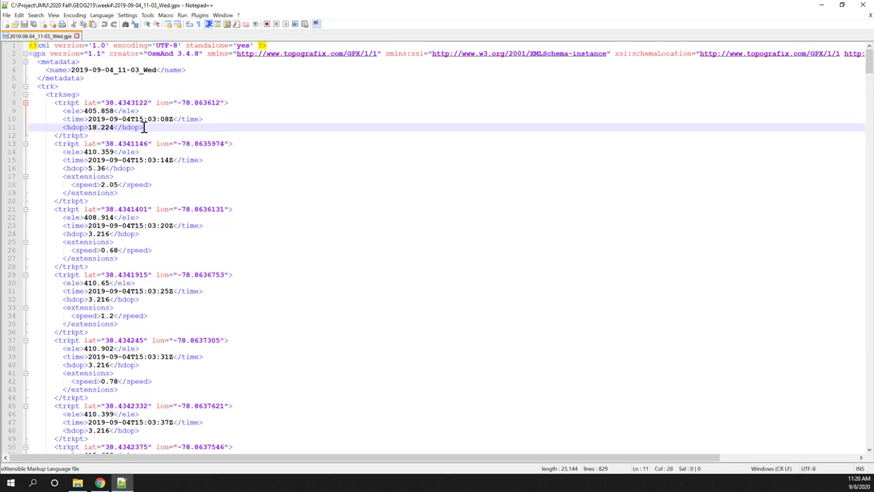
# - Collapse the first trkpt block and examine the second track point's coordinates, time and speed extension
pyautogui.moveTo(89, 135)
pyautogui.mouseDown()
pyautogui.moveTo(29, 115)
pyautogui.moveTo(26, 103)
pyautogui.mouseUp()
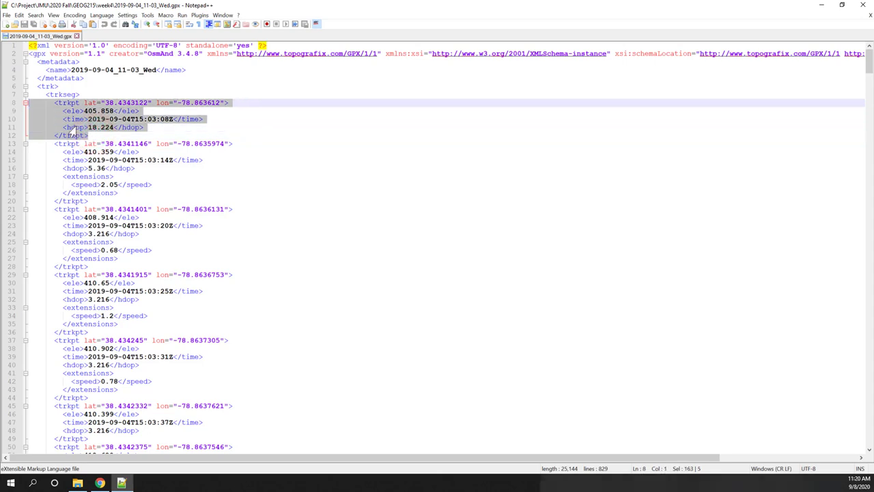
pyautogui.click(24, 103)
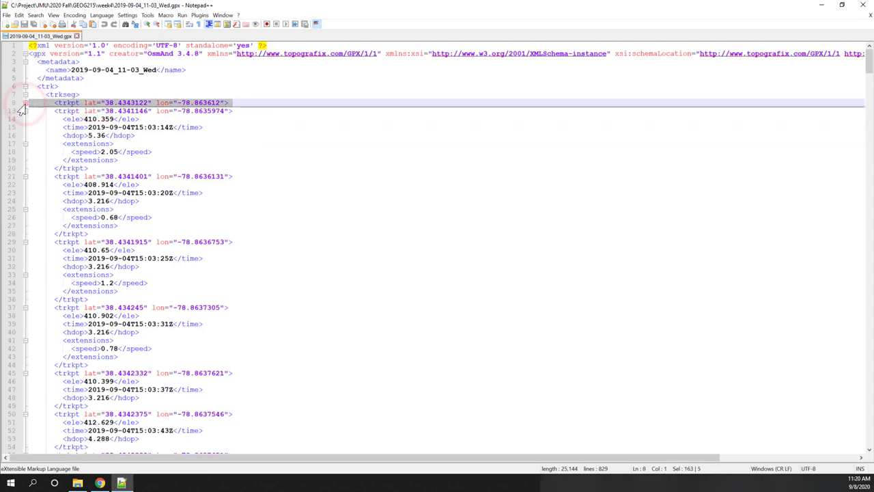
pyautogui.moveTo(244, 111); pyautogui.dragTo(39, 112)
pyautogui.click(125, 139)
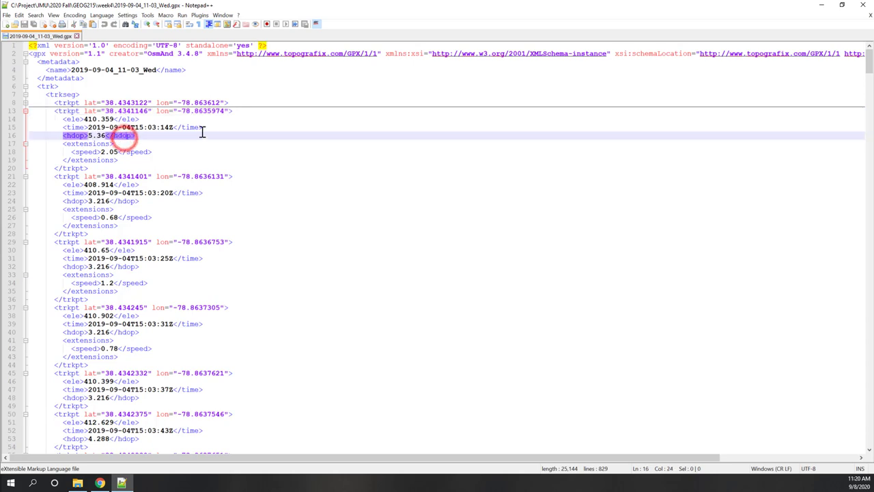
pyautogui.moveTo(229, 128); pyautogui.dragTo(26, 125)
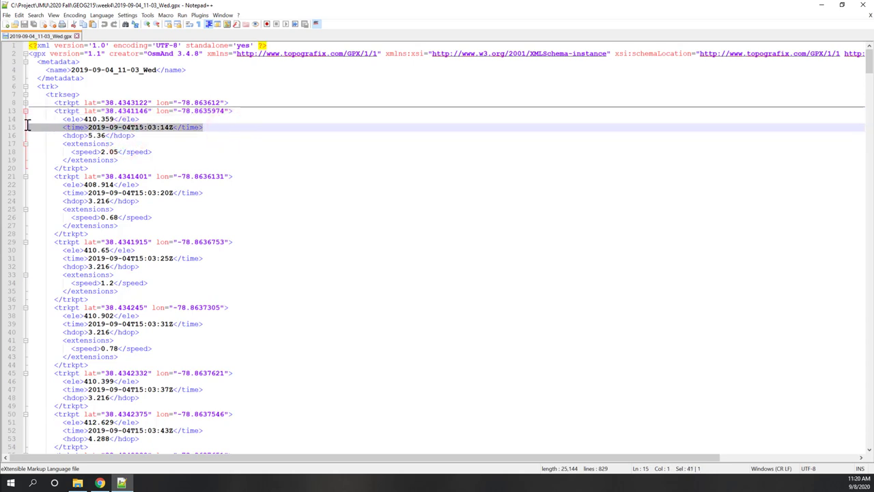
pyautogui.moveTo(160, 151); pyautogui.dragTo(12, 151)
pyautogui.click(127, 159)
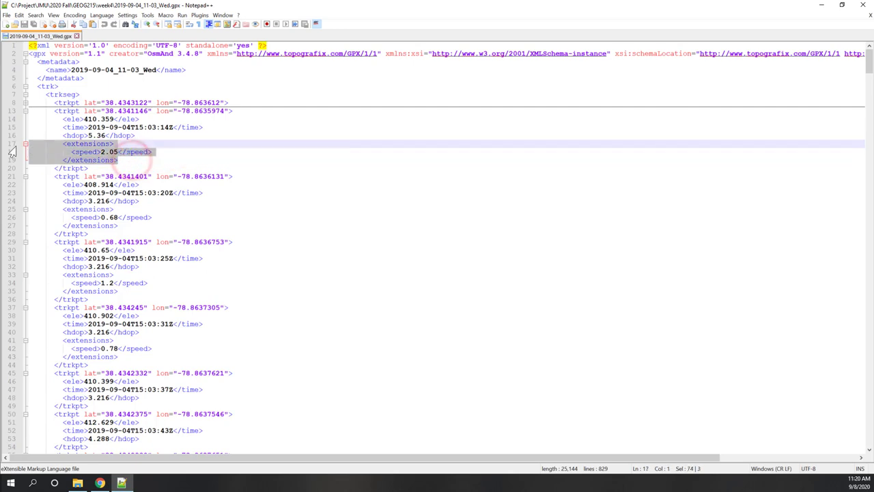
pyautogui.click(156, 153)
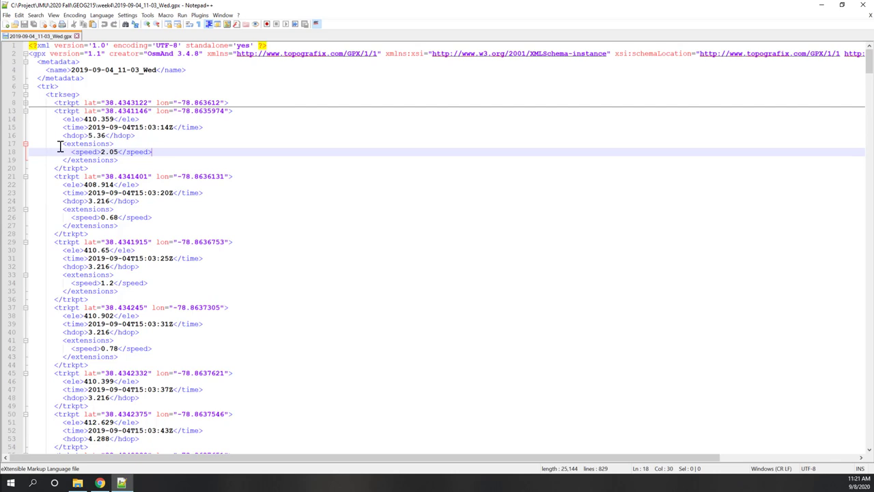
# - Collapse the second through fifth trkpt blocks and look over the remaining track points in the GPX file
pyautogui.click(24, 145)
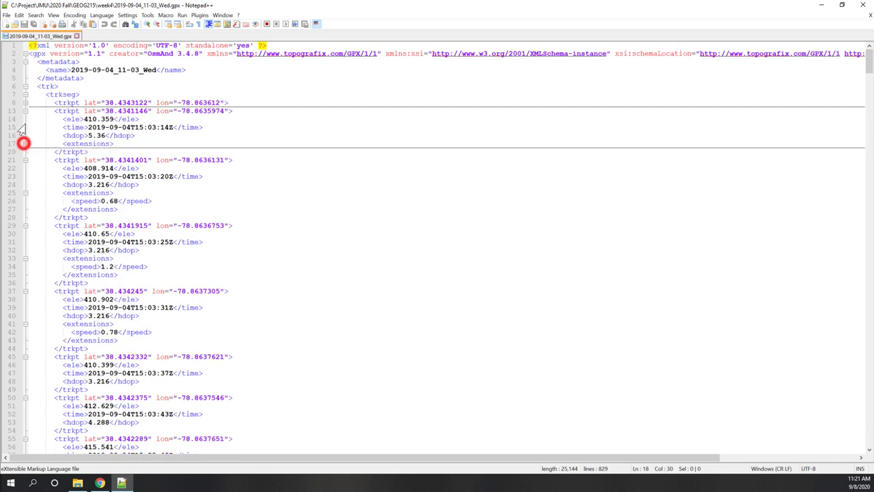
pyautogui.click(24, 111)
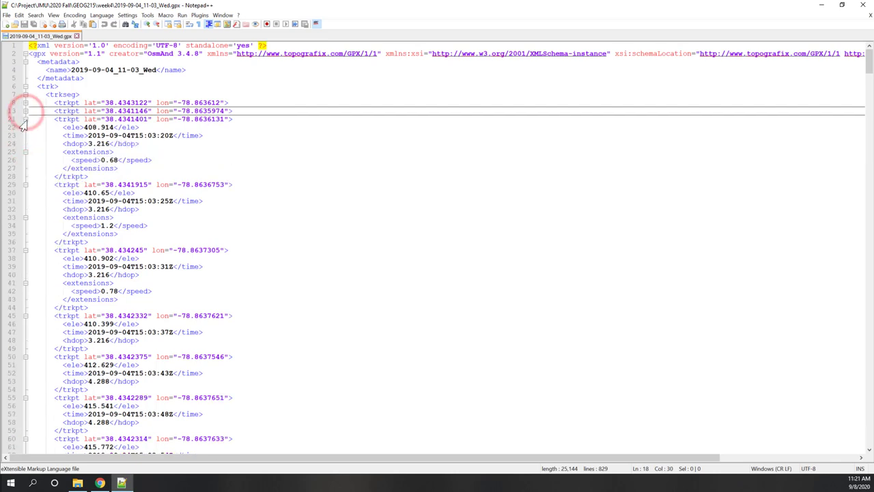
pyautogui.click(25, 119)
pyautogui.click(25, 128)
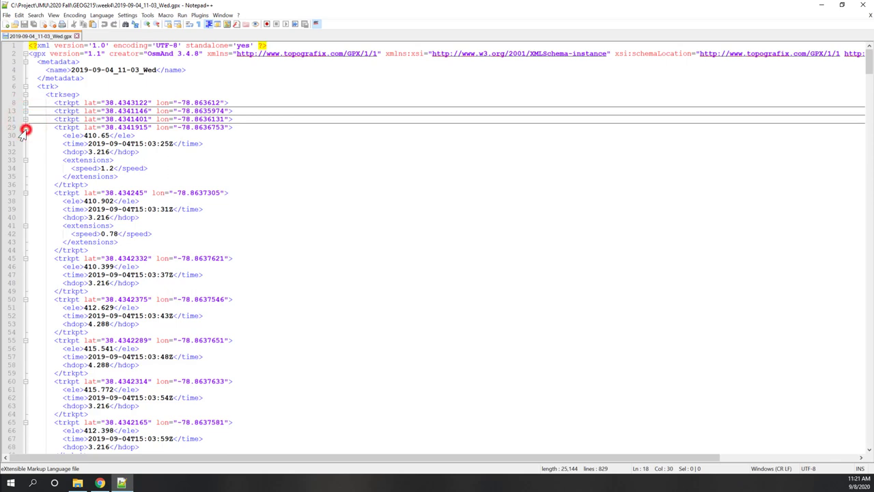
pyautogui.click(24, 136)
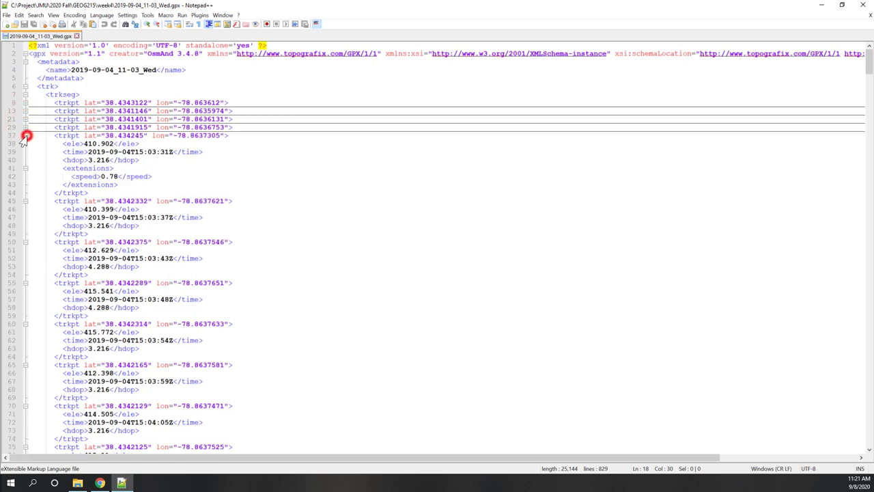
pyautogui.scroll(-12, 271, 227)
pyautogui.scroll(-6, 271, 227)
pyautogui.scroll(6, 271, 227)
pyautogui.scroll(12, 271, 227)
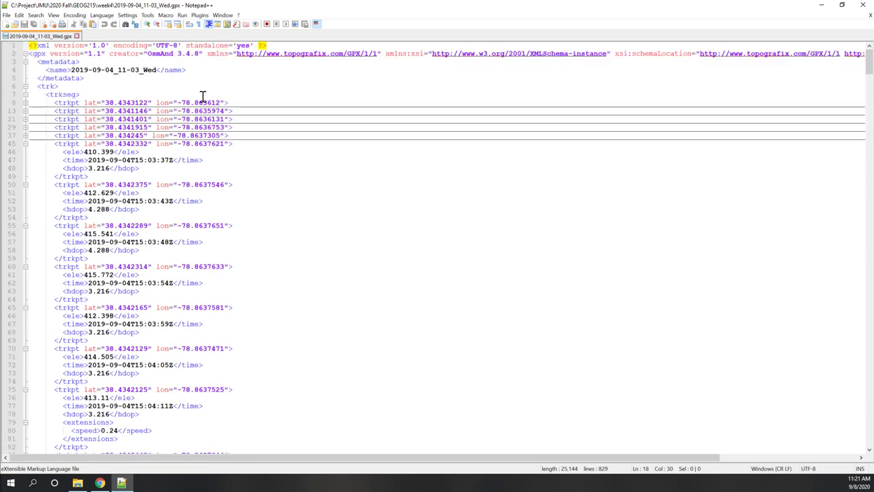
# - Highlight the trk, trkseg and first trkpt lines in turn to examine how the track hierarchy is nested
pyautogui.tripleClick(60, 87)
pyautogui.tripleClick(88, 94)
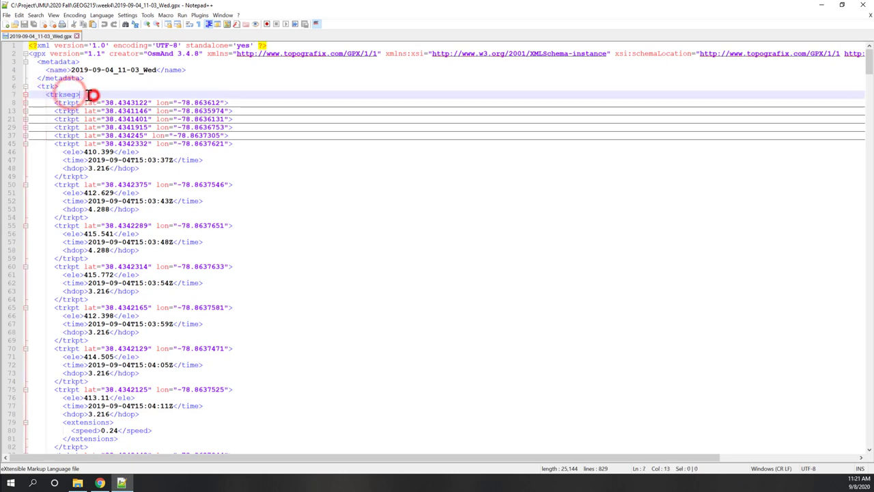
pyautogui.click(83, 95)
pyautogui.tripleClick(240, 101)
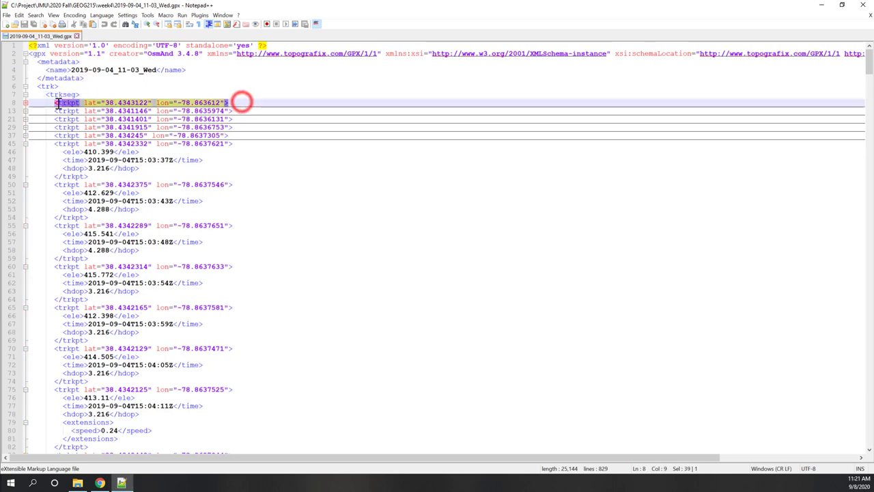
pyautogui.click(261, 112)
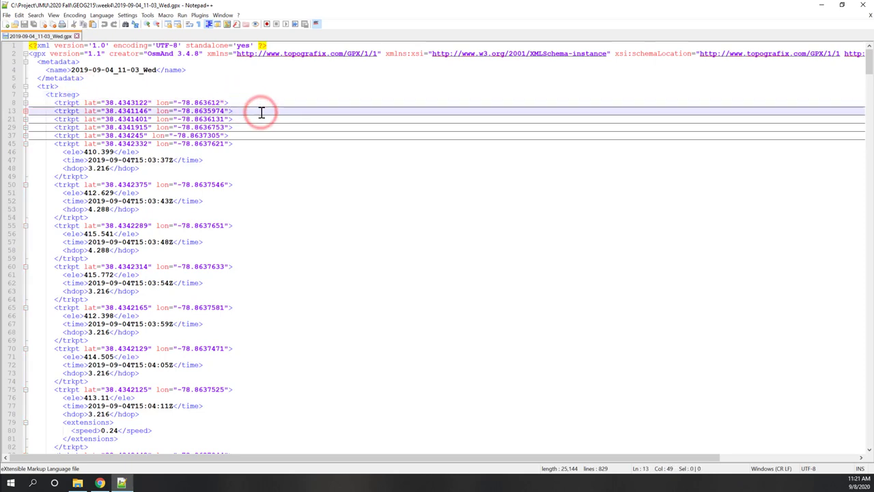
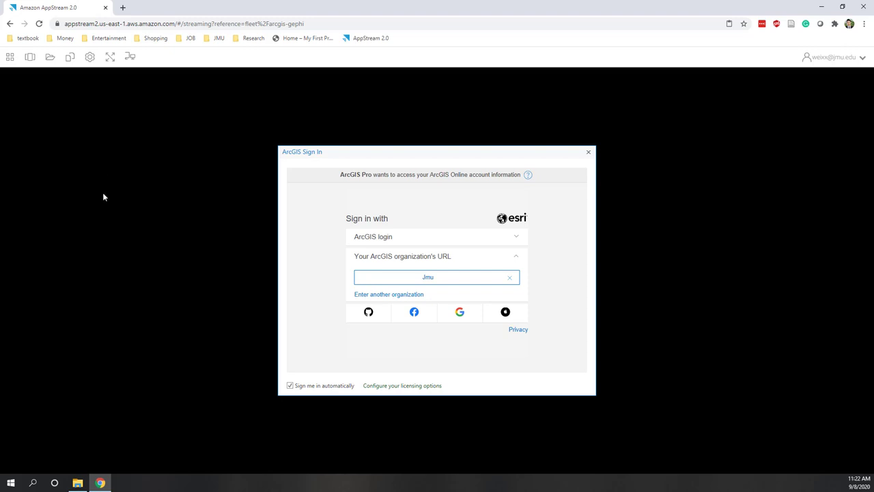
# - Switch to File Explorer, locate 2019-09-04_11-03_Wed.gpx in the week4 folder, and return to the AppStream session in Chrome
pyautogui.click(77, 483)
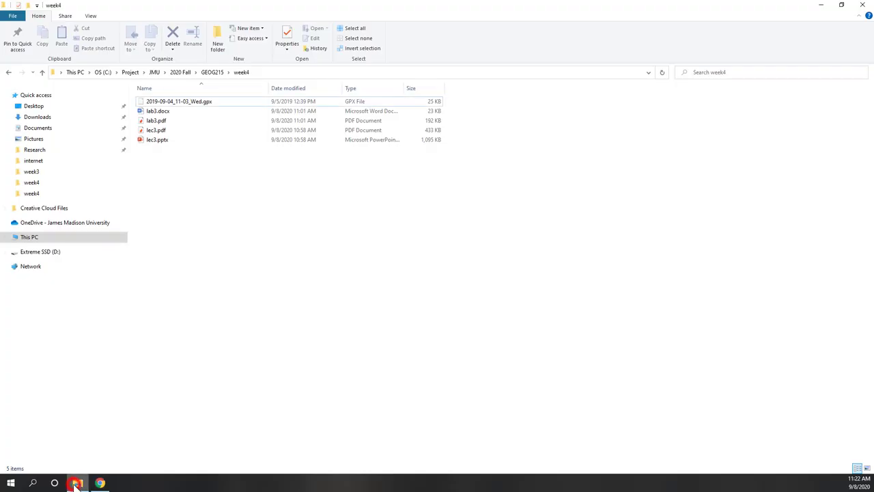
pyautogui.click(195, 103)
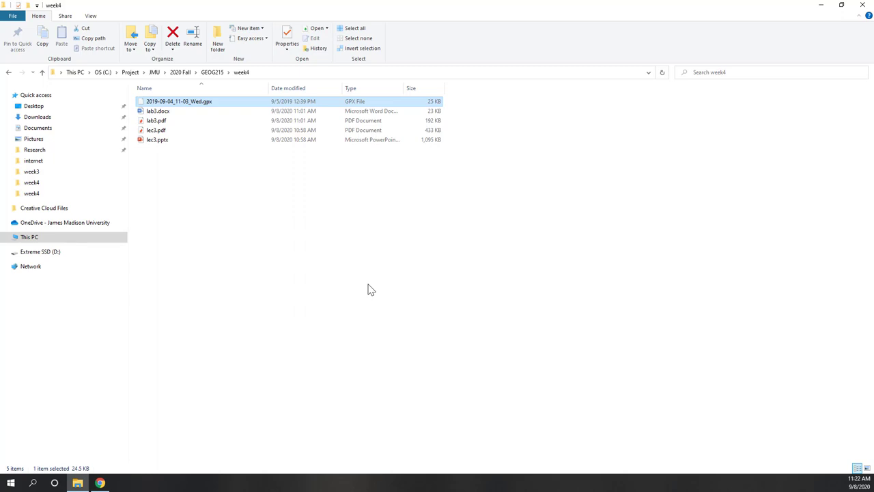
pyautogui.click(100, 483)
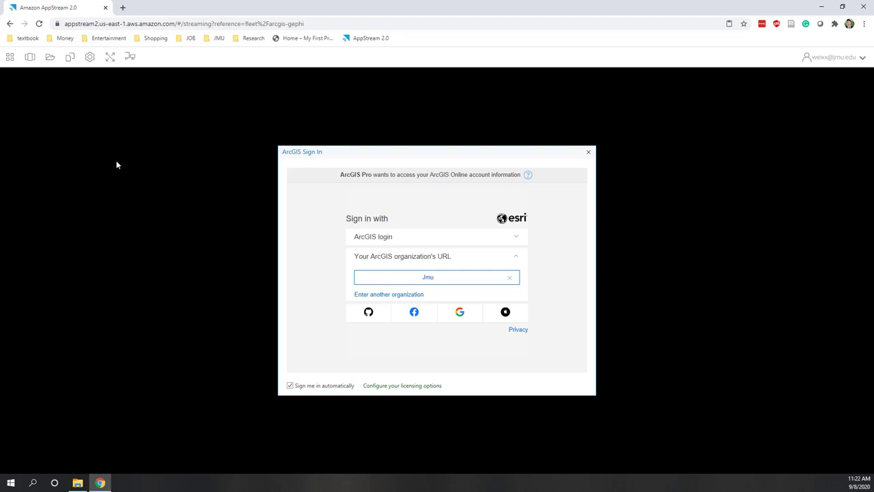
# - Browse the session's OneDrive storage to the geog215_fall2020 folder under Files
pyautogui.click(50, 58)
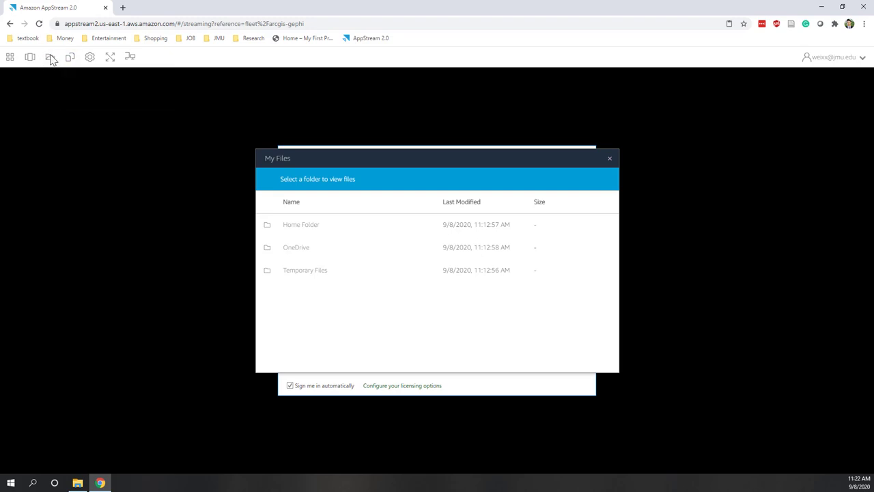
pyautogui.click(290, 248)
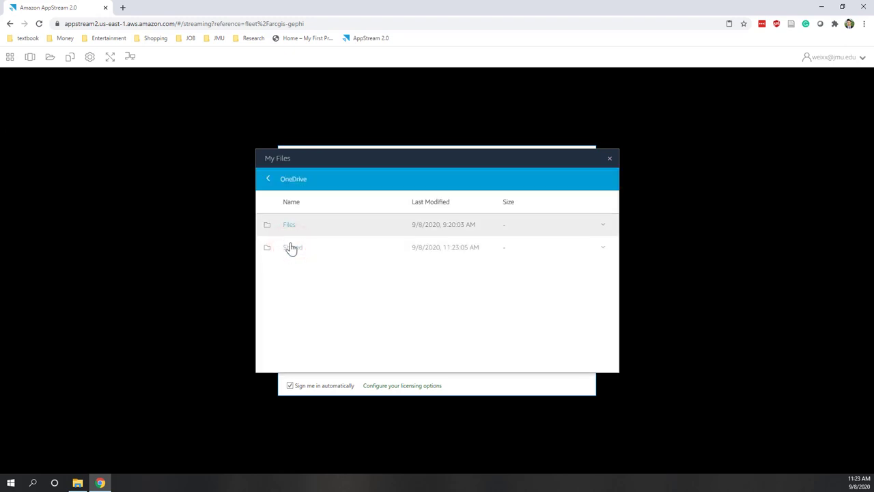
pyautogui.click(288, 228)
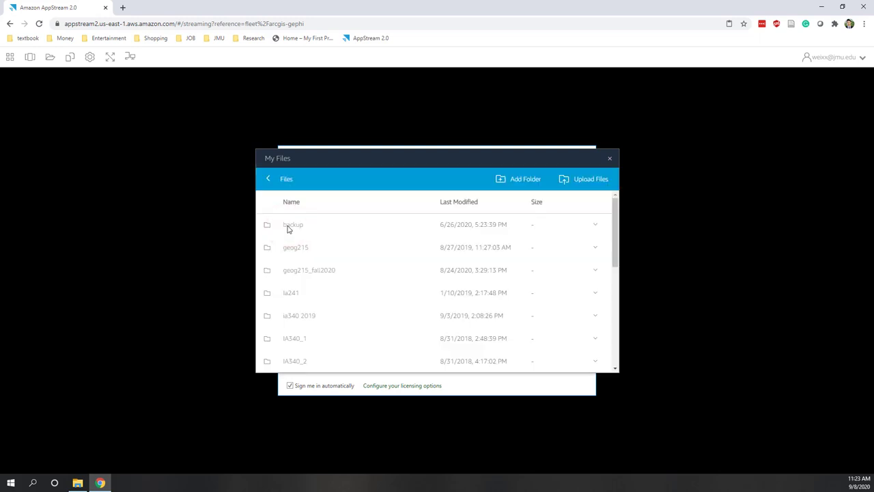
pyautogui.click(293, 274)
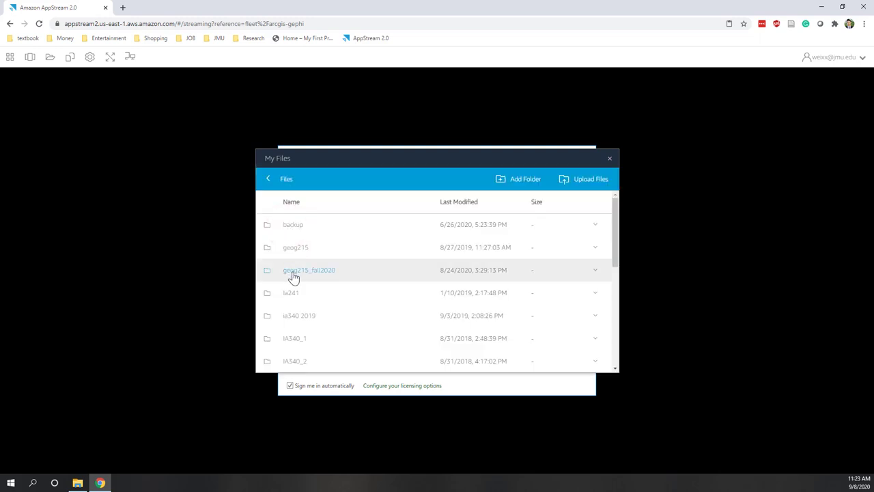
pyautogui.click(293, 273)
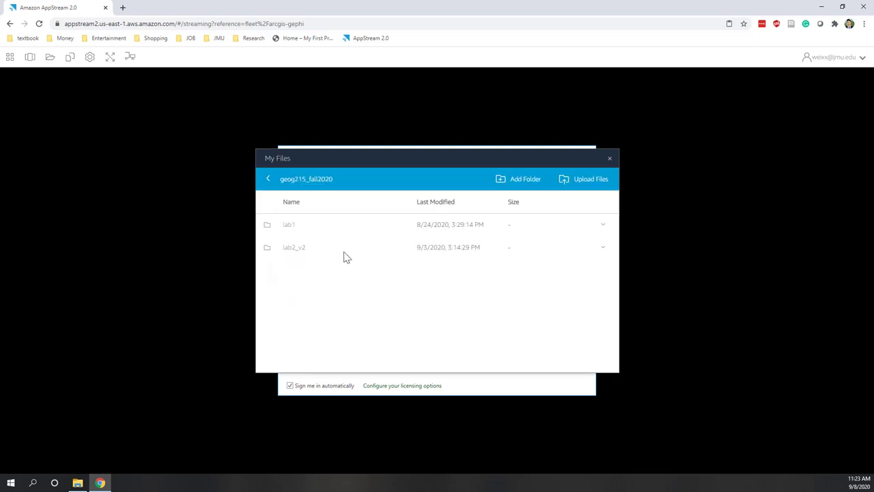
# - Create a new folder named lab3 inside geog215_fall2020
pyautogui.click(522, 183)
pyautogui.click(351, 228)
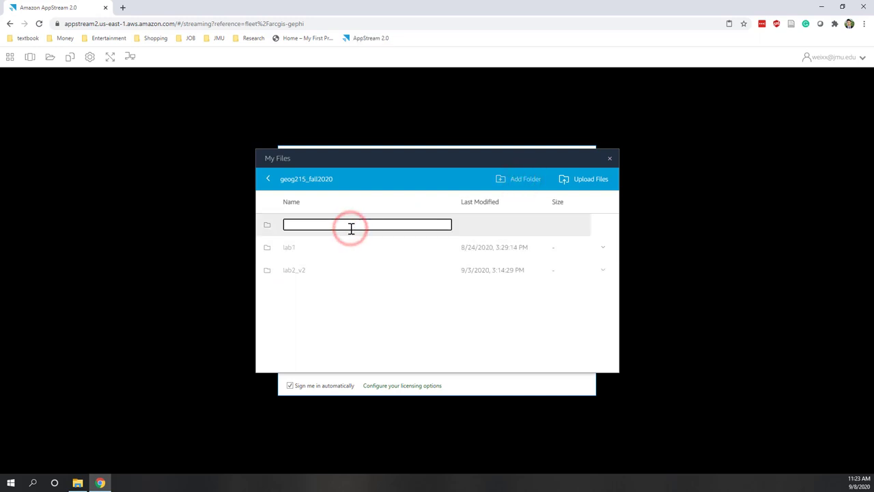
pyautogui.write('lab3')
pyautogui.press('Return')
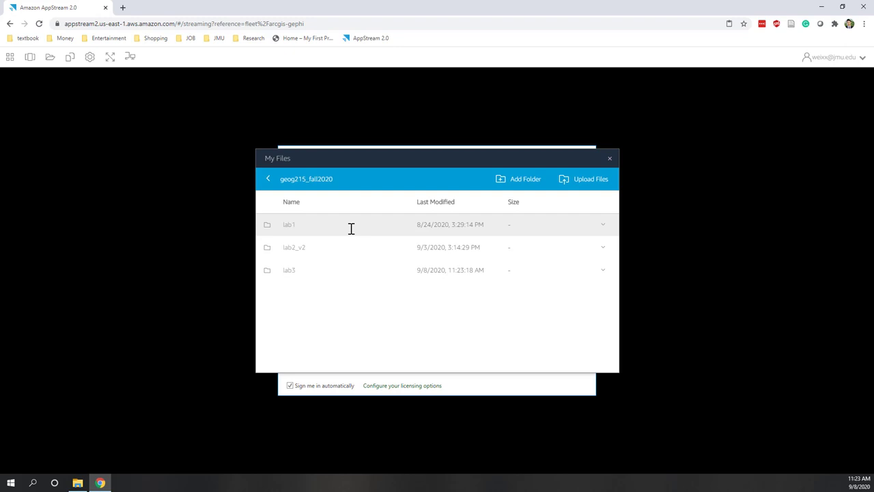
# - Upload 2019-09-04_11-03_Wed.gpx from the local GEOG215 week4 folder into the lab3 folder and close the file manager
pyautogui.click(293, 272)
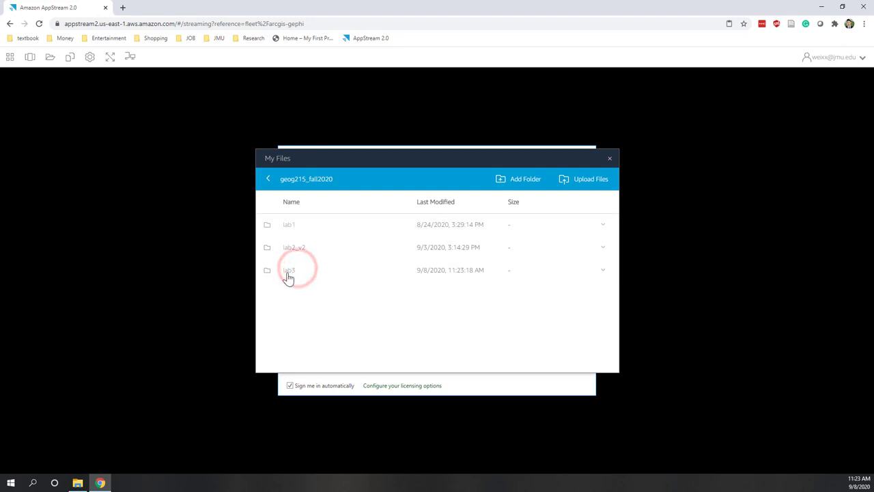
pyautogui.click(288, 273)
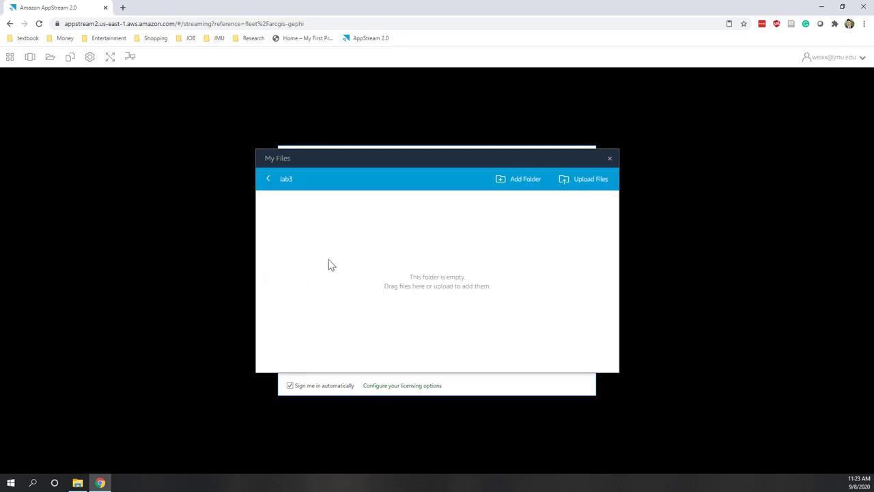
pyautogui.click(586, 181)
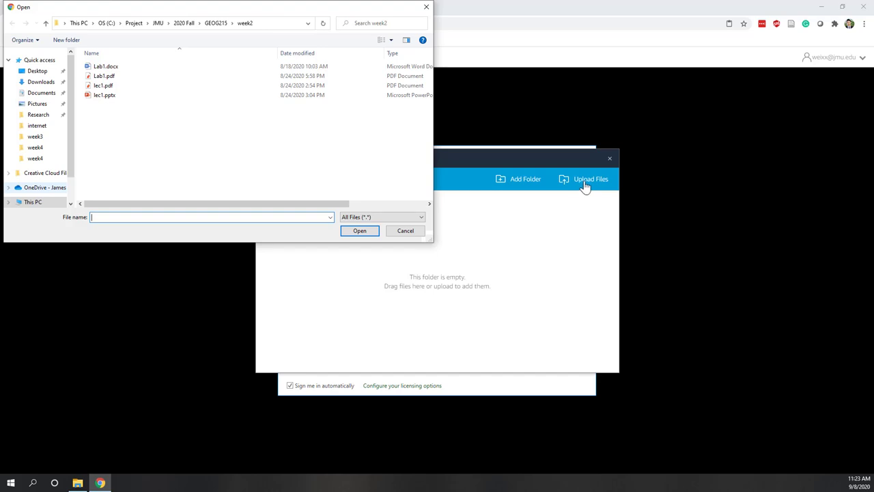
pyautogui.click(215, 23)
pyautogui.doubleClick(125, 85)
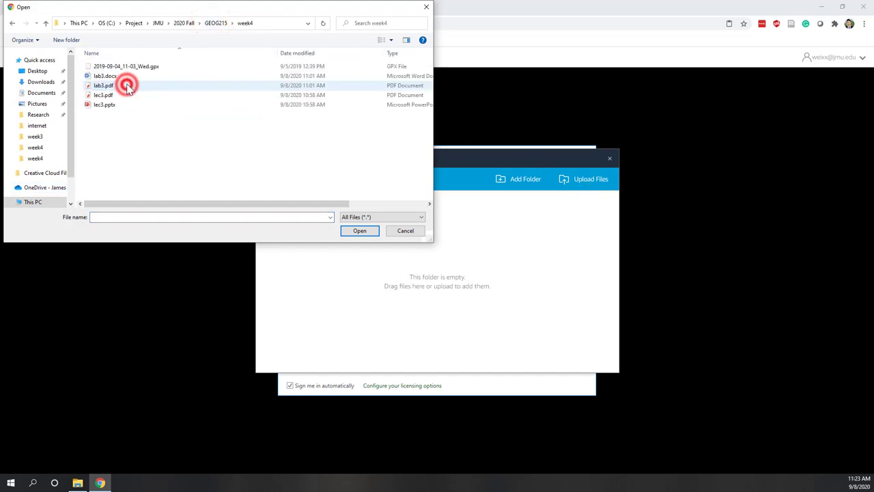
pyautogui.click(128, 69)
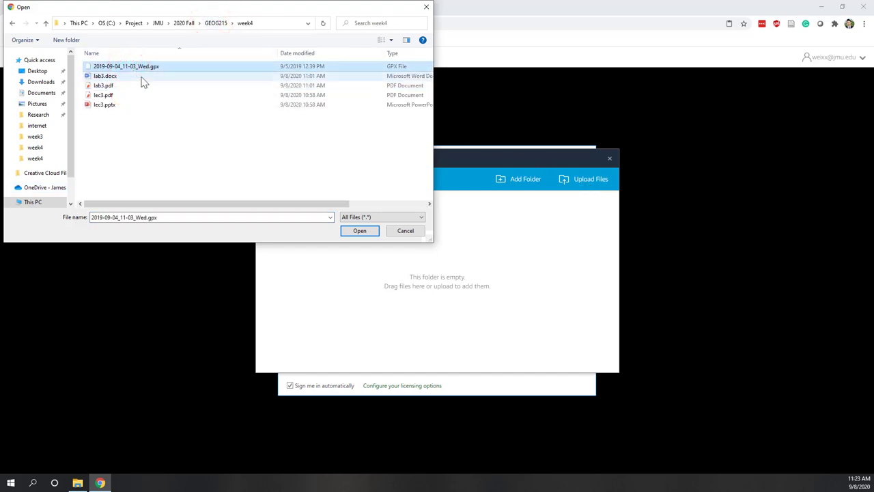
pyautogui.click(358, 231)
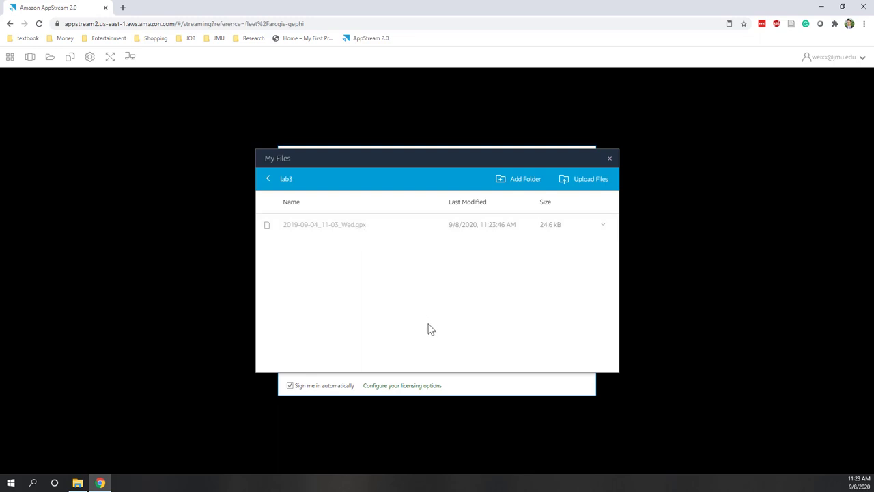
pyautogui.click(267, 180)
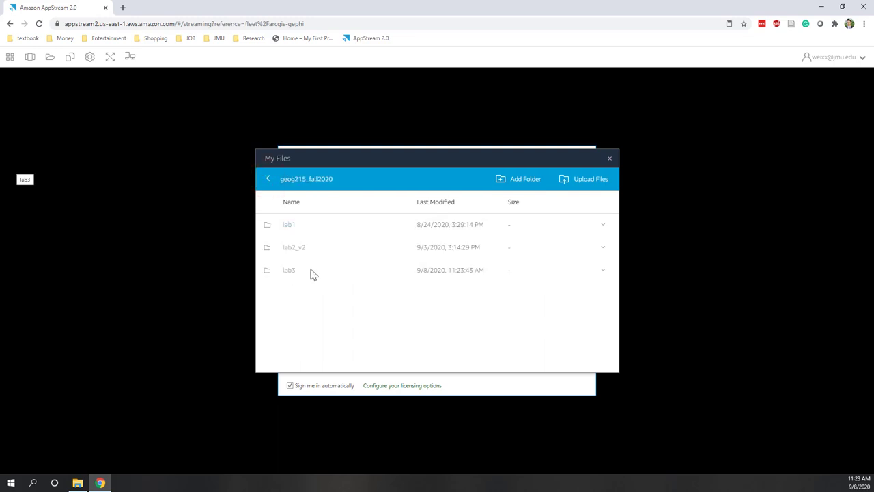
pyautogui.click(610, 163)
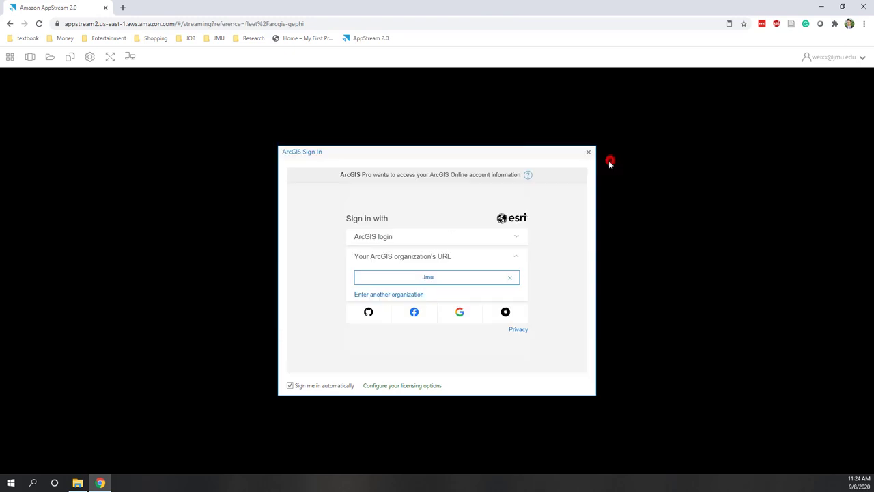
# - Sign in to ArcGIS Pro through the Jmu organization's James Madison University login, entering the account password
pyautogui.click(468, 284)
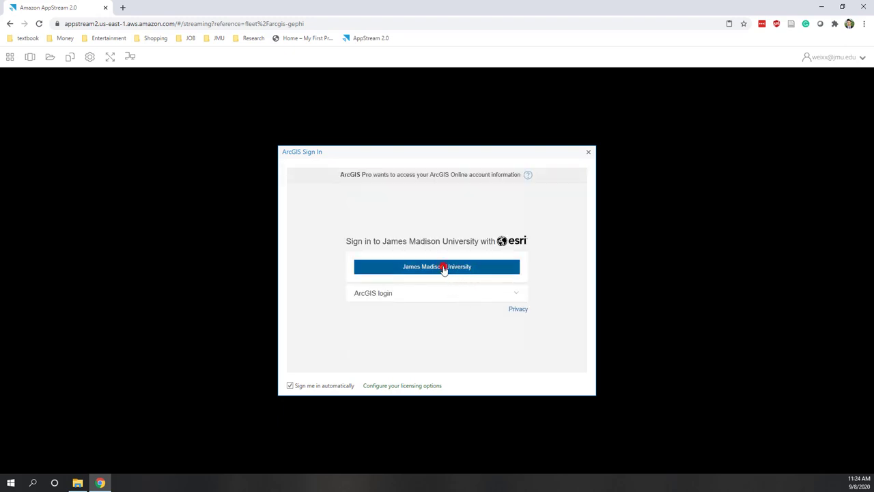
pyautogui.click(443, 267)
pyautogui.click(365, 320)
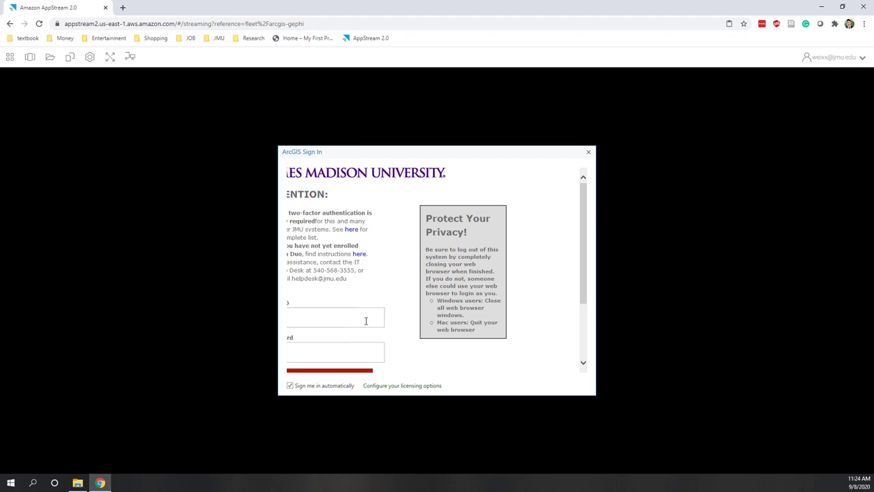
pyautogui.press('Tab')
pyautogui.write('•••••••')
pyautogui.press('Return')
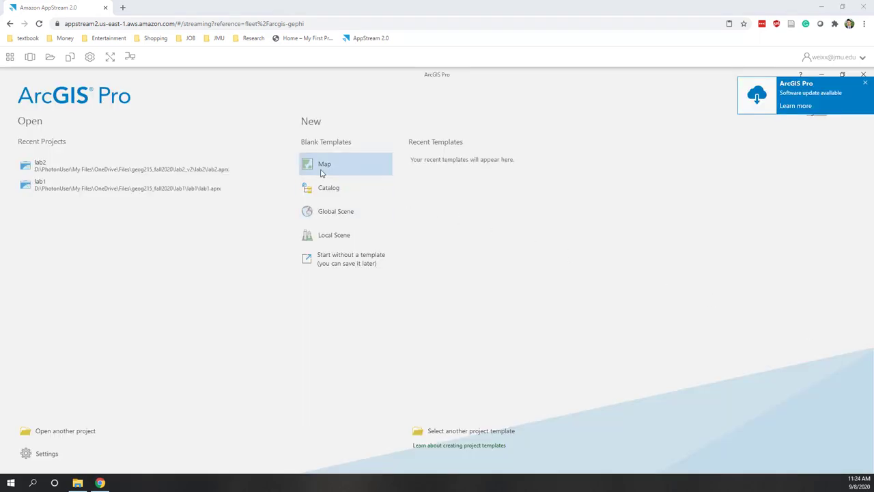
pyautogui.click(322, 171)
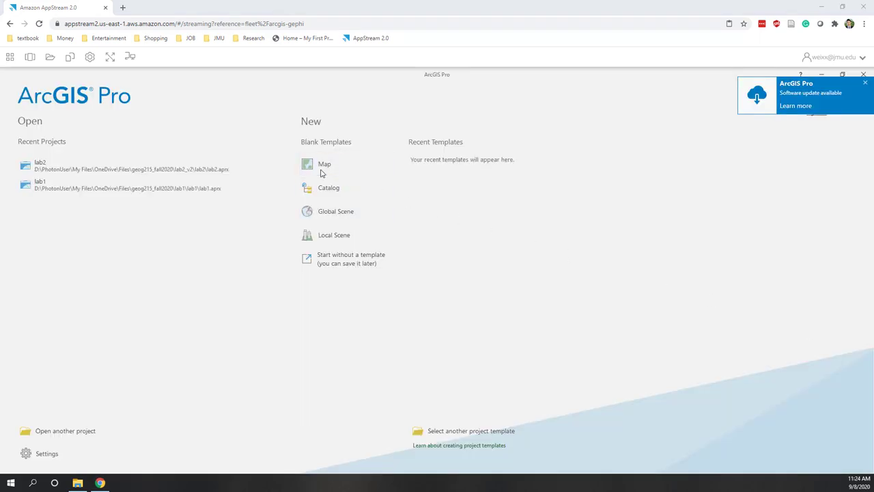
pyautogui.press('Down')
pyautogui.press('Down')
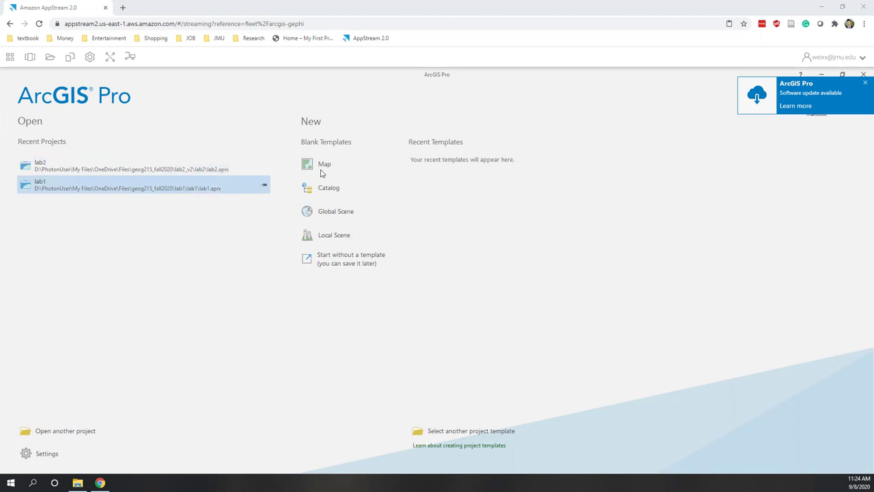
pyautogui.press('Up')
pyautogui.press('Down')
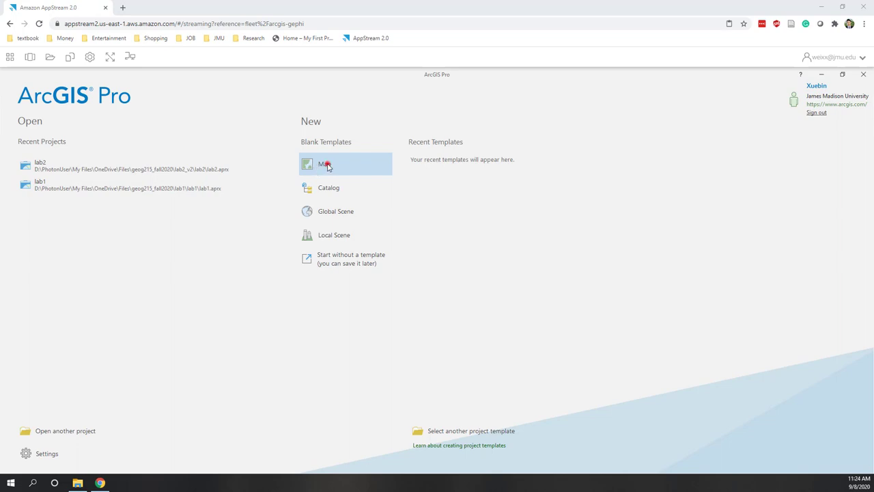
# - Start a new project from the blank Map template and name it lab3
pyautogui.click(327, 166)
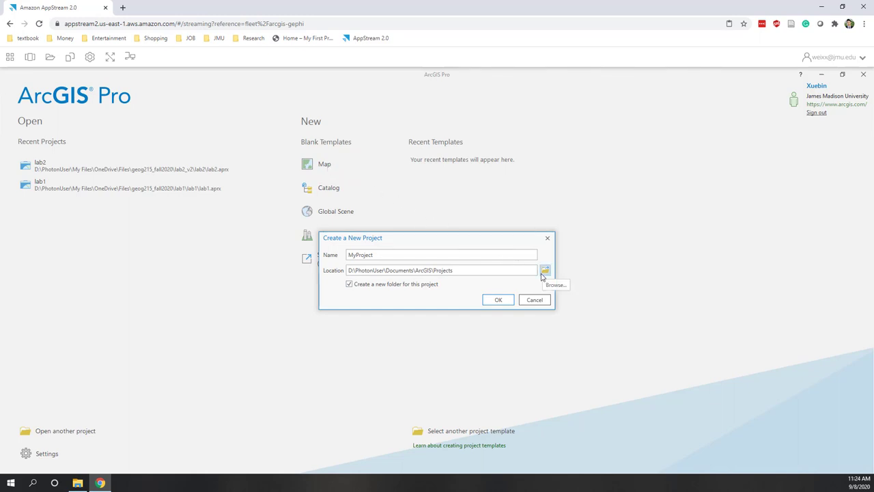
pyautogui.doubleClick(437, 253)
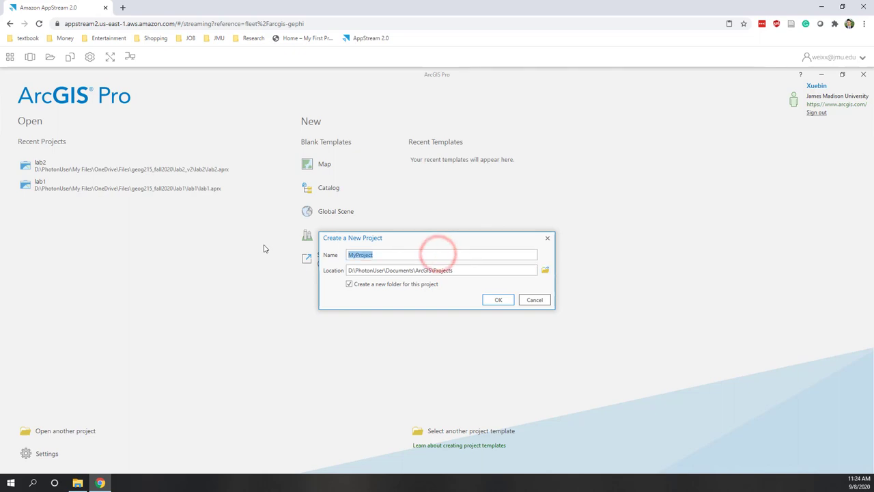
pyautogui.write('lab3')
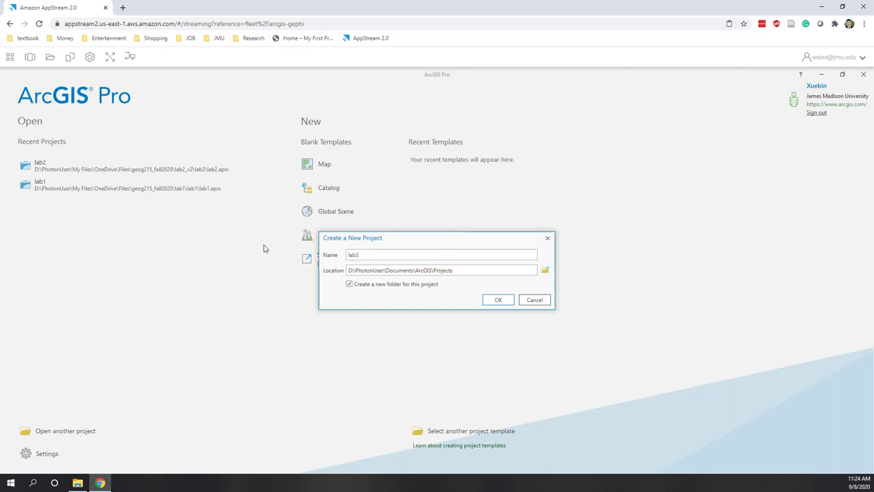
# - Create the project in OneDrive\Files\geog215_fall2020\lab3 under My Files on drive D, with the new project folder option turned off
pyautogui.click(545, 272)
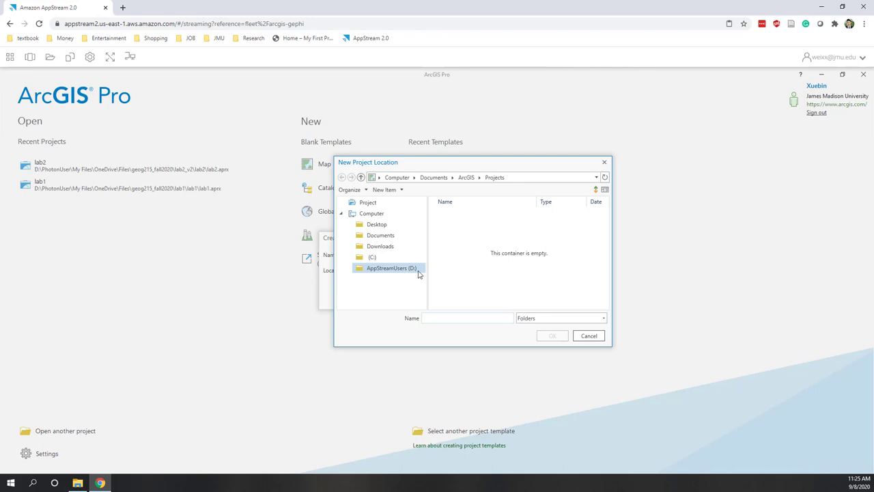
pyautogui.click(400, 267)
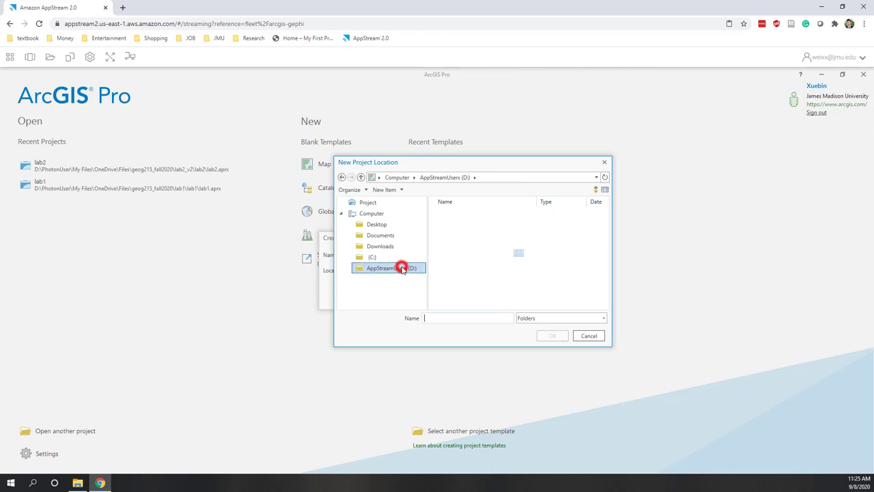
pyautogui.doubleClick(458, 211)
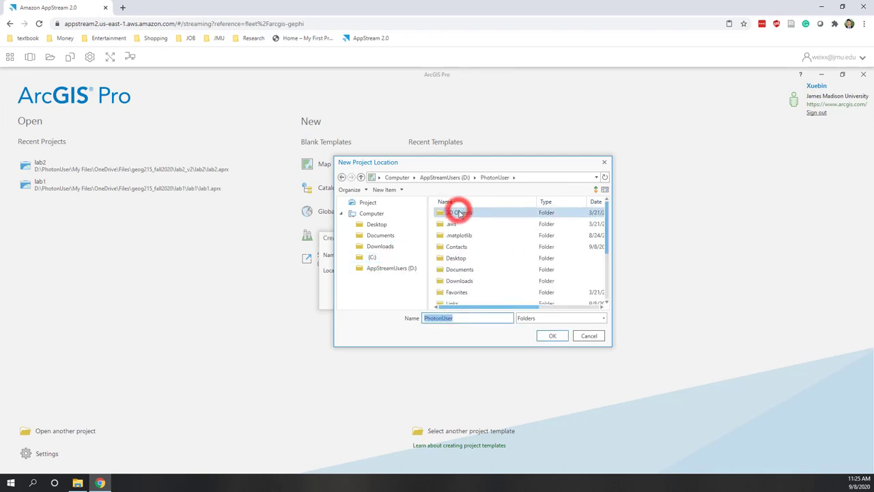
pyautogui.scroll(-1, 494, 290)
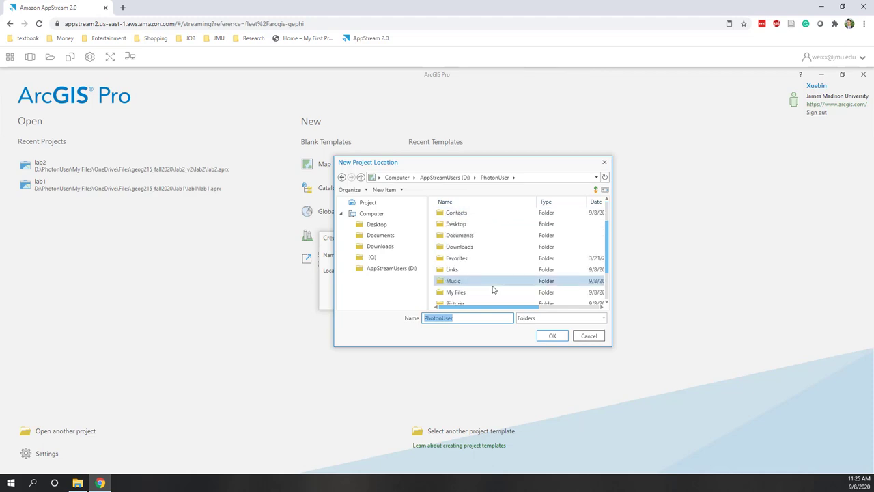
pyautogui.scroll(-1, 493, 290)
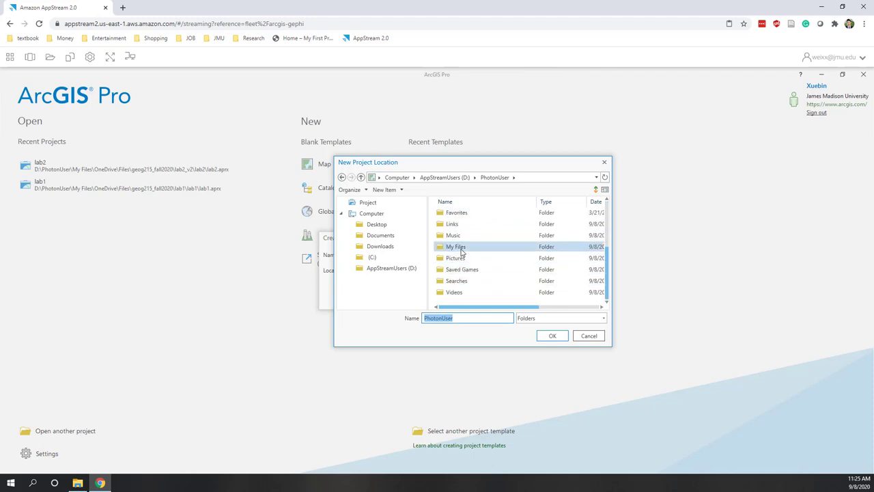
pyautogui.doubleClick(457, 247)
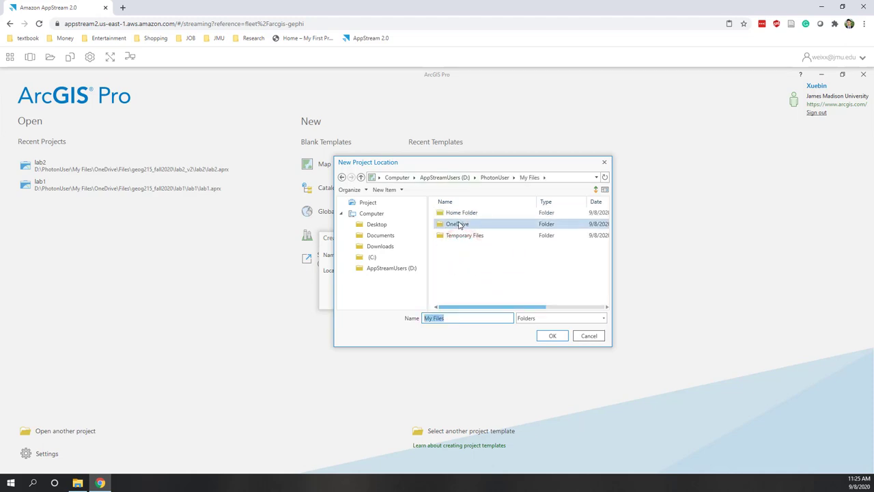
pyautogui.doubleClick(458, 225)
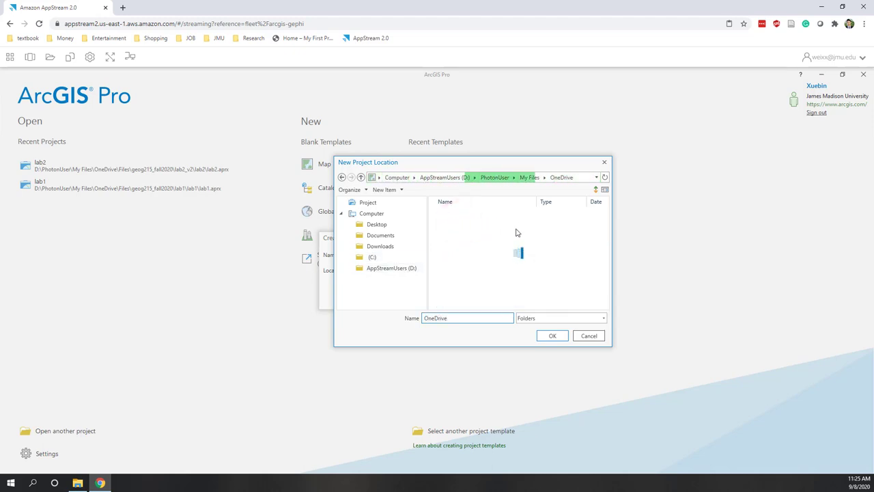
pyautogui.doubleClick(467, 215)
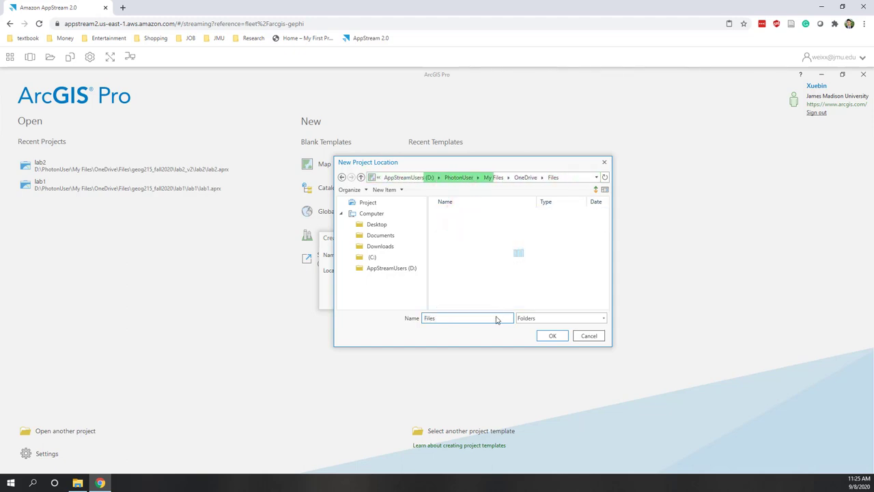
pyautogui.click(464, 234)
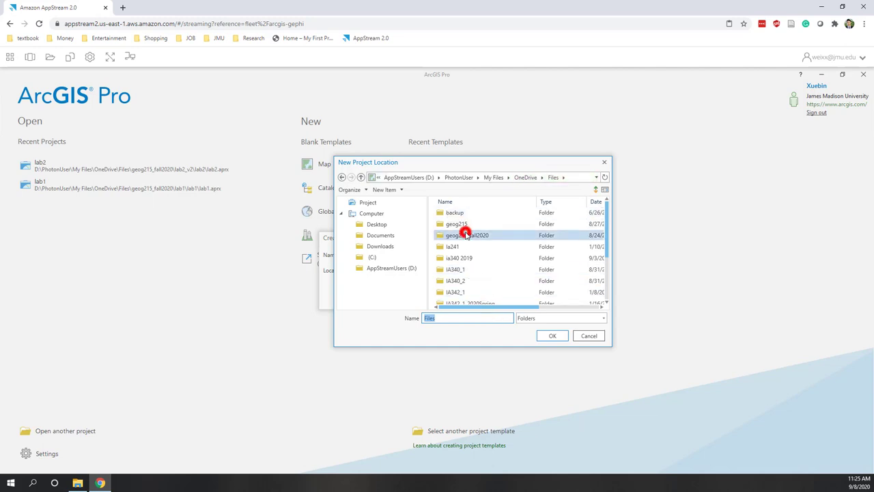
pyautogui.doubleClick(465, 233)
pyautogui.click(465, 235)
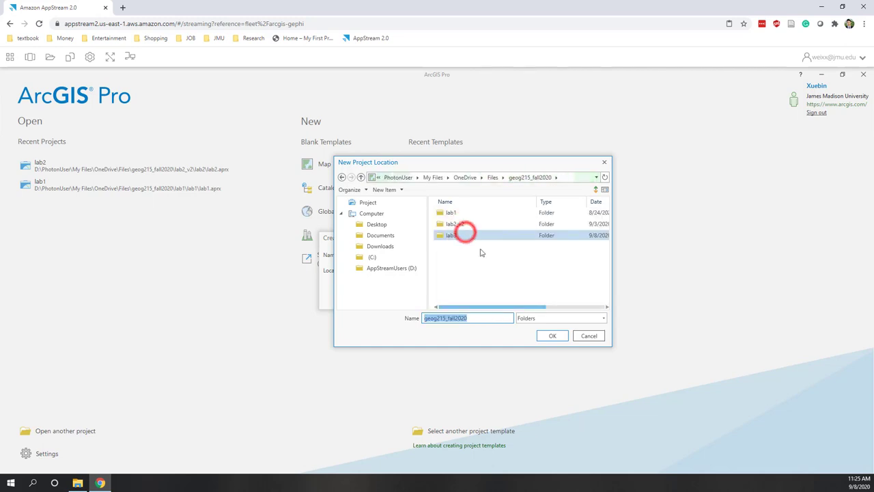
pyautogui.click(554, 335)
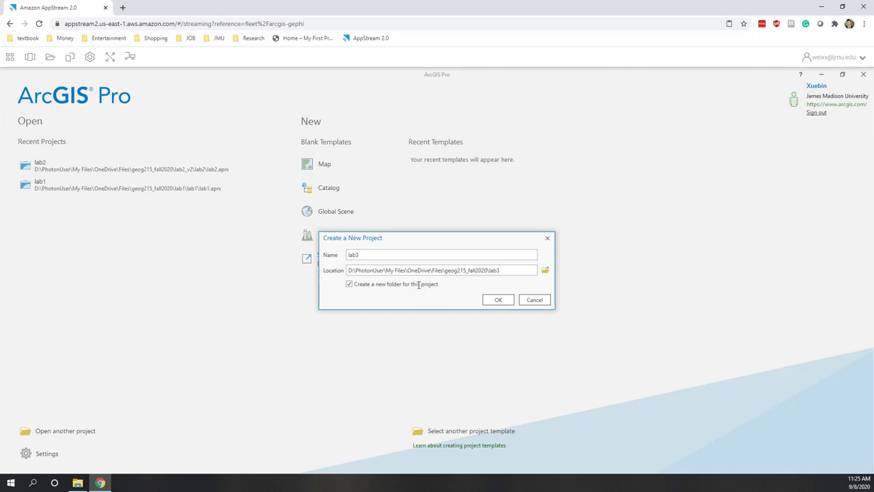
pyautogui.click(349, 285)
pyautogui.click(497, 301)
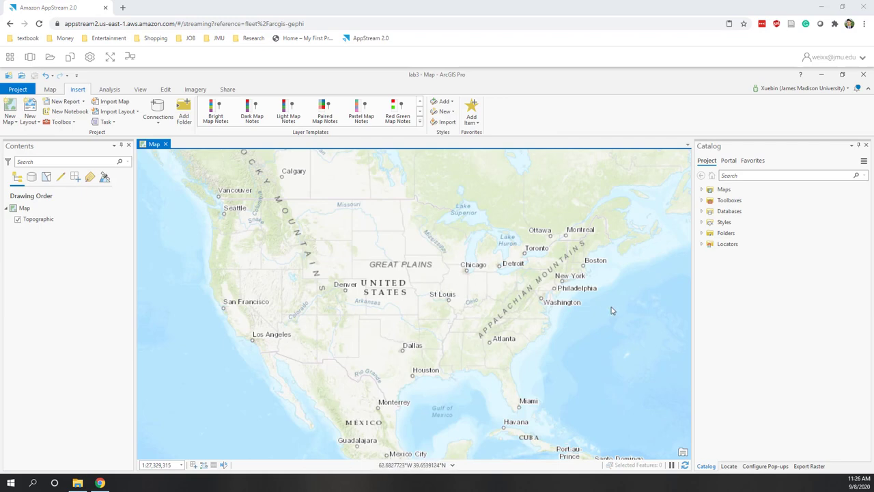
# - Expand the project's folder connections and the lab3 folder to examine the files inside
pyautogui.click(702, 233)
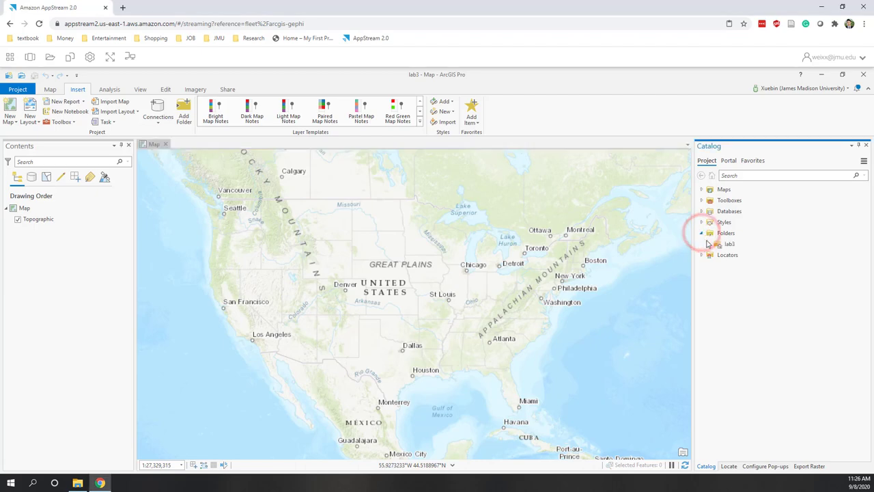
pyautogui.click(709, 245)
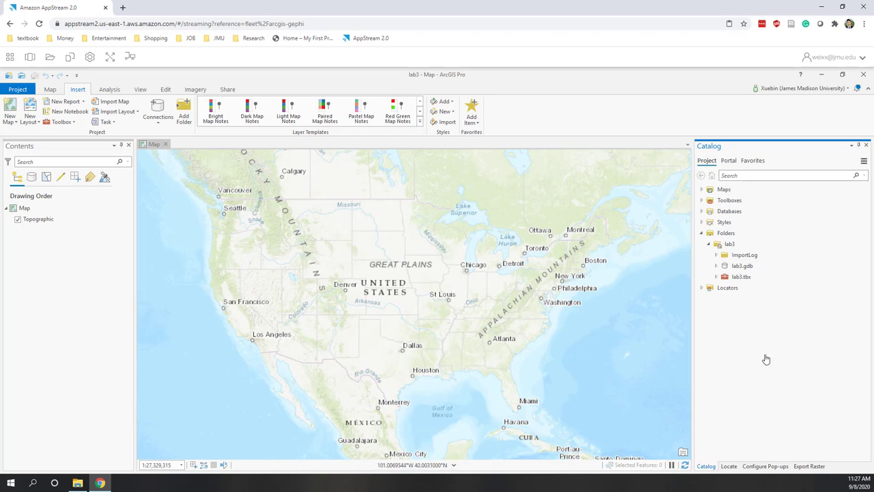
# - Search the geoprocessing tools for gpx and open the GPX To Features conversion tool
pyautogui.click(109, 90)
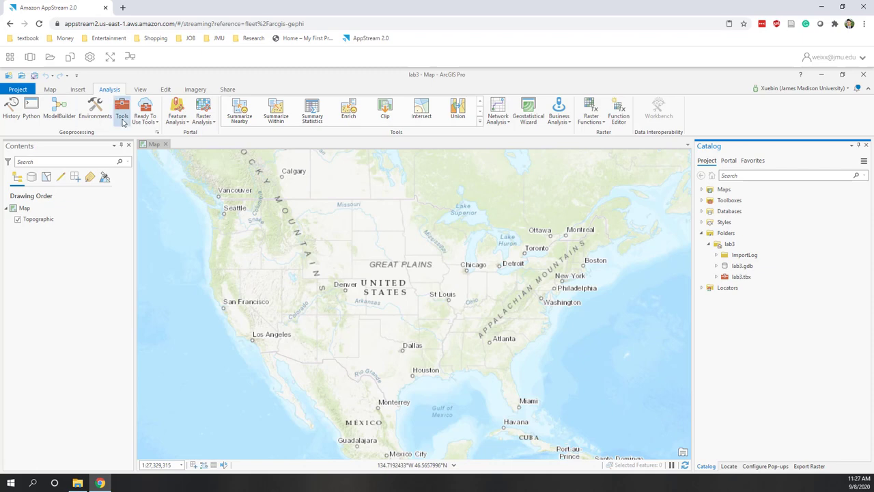
pyautogui.click(123, 121)
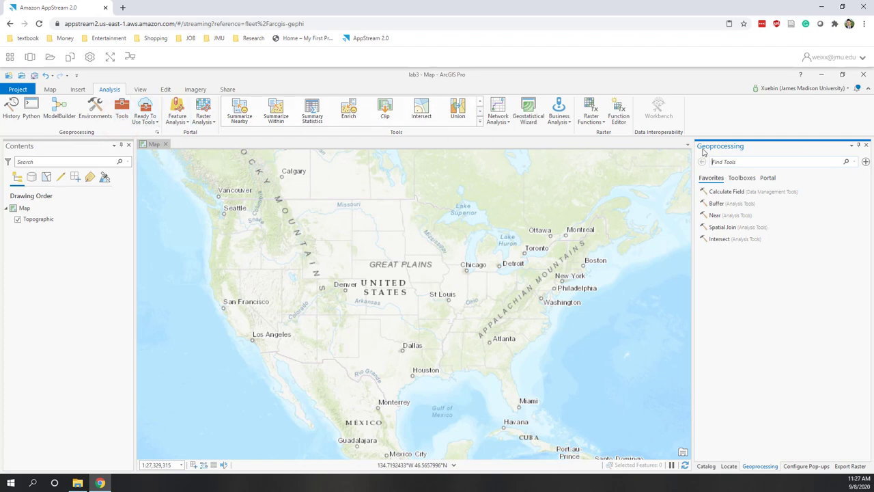
pyautogui.press('Down')
pyautogui.press('Down')
pyautogui.press('Down')
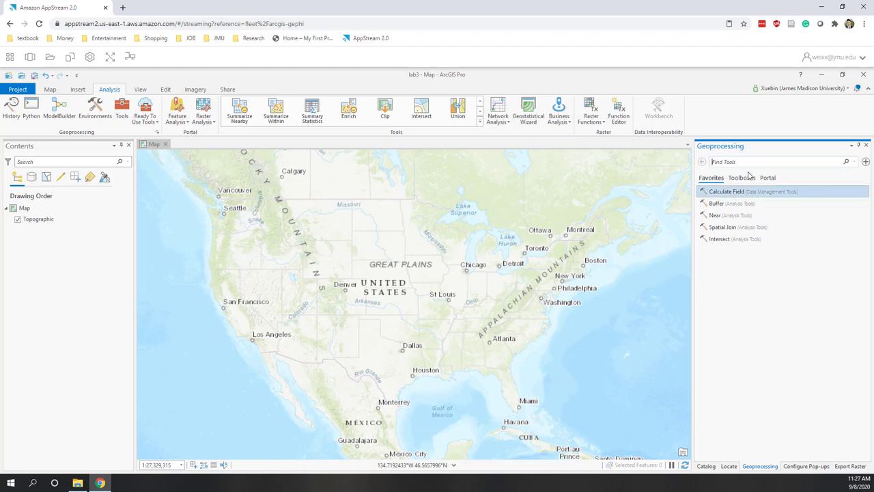
pyautogui.press('Return')
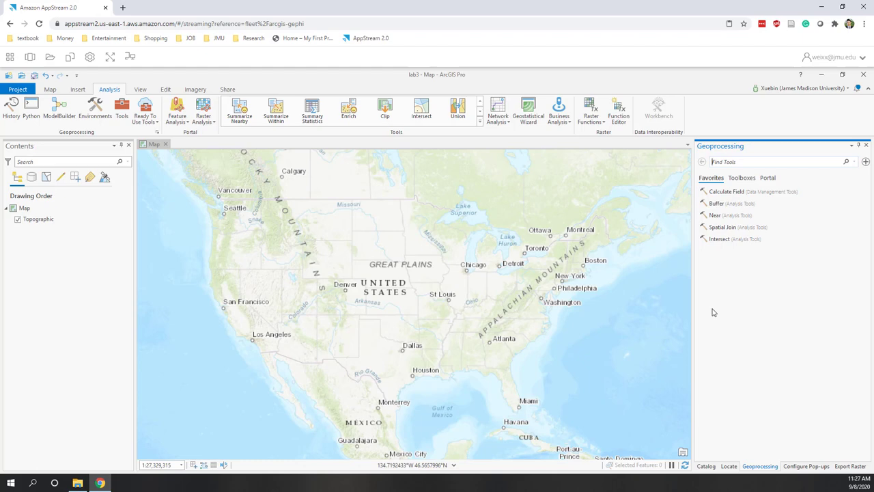
pyautogui.click(739, 164)
pyautogui.write('gpx')
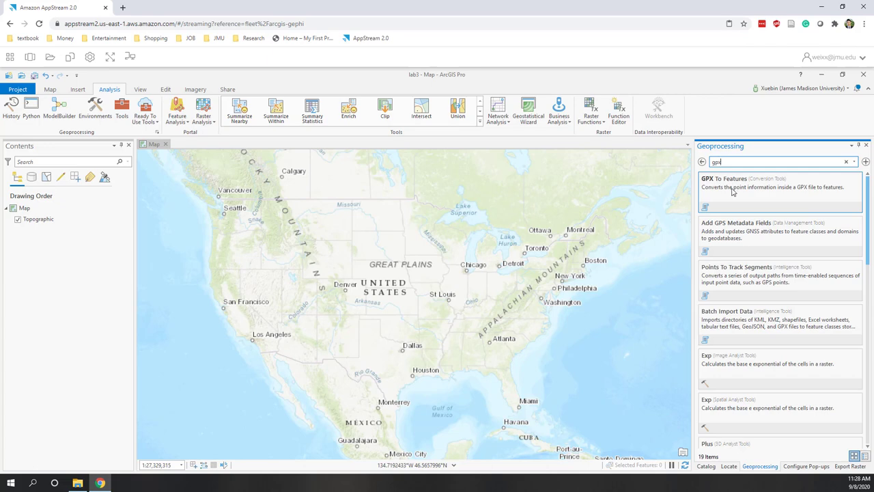
pyautogui.click(731, 190)
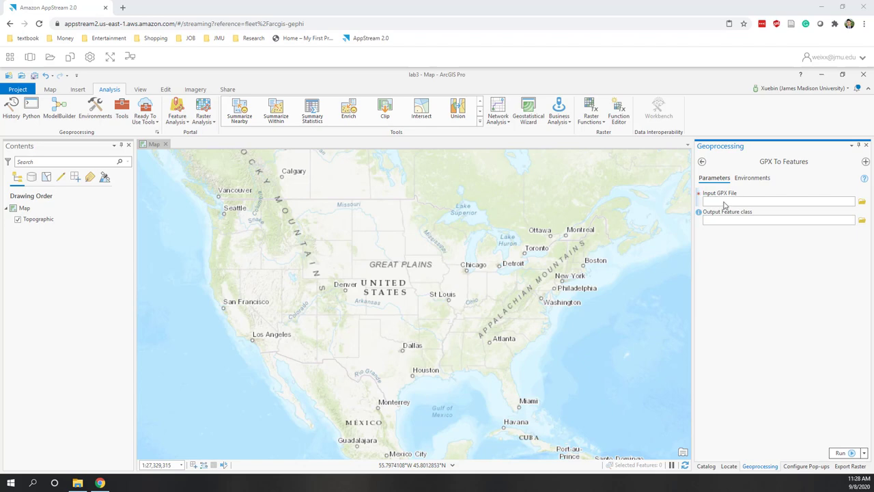
# - Set the input GPX file to 2019-09-04_11-03_Wed.gpx from the lab3 project folder
pyautogui.click(727, 202)
pyautogui.click(861, 204)
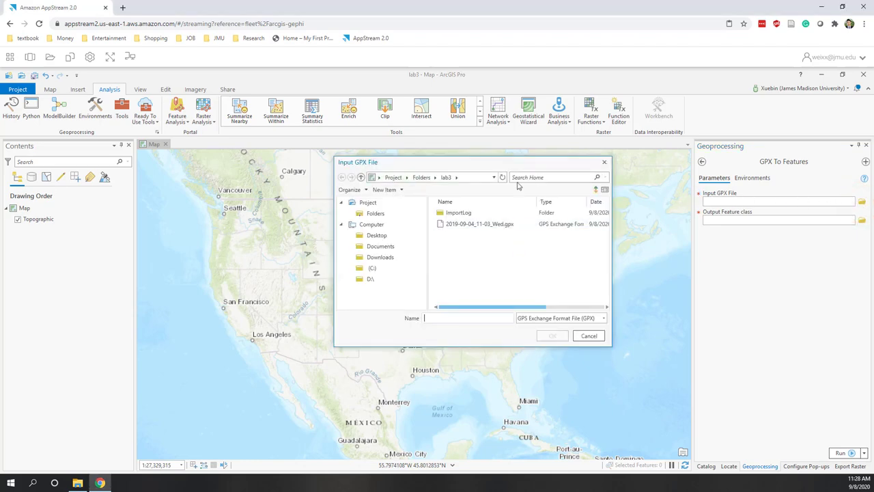
pyautogui.click(478, 224)
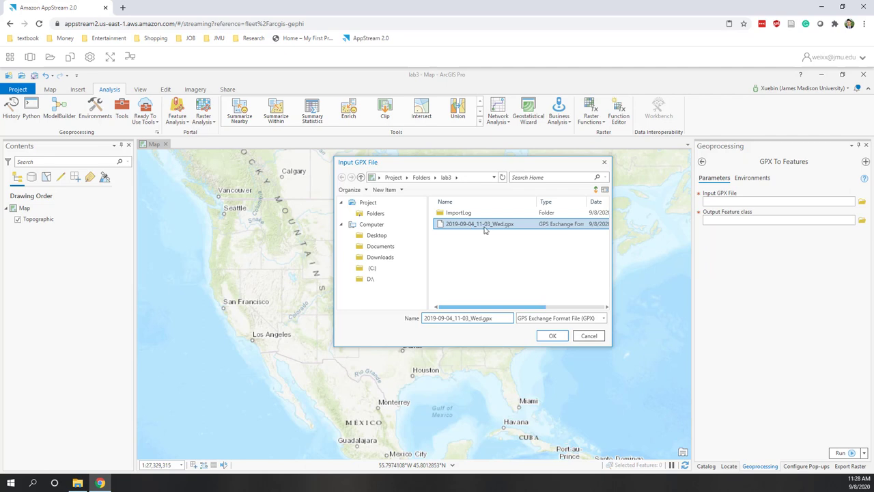
pyautogui.click(369, 275)
pyautogui.click(488, 228)
pyautogui.click(553, 335)
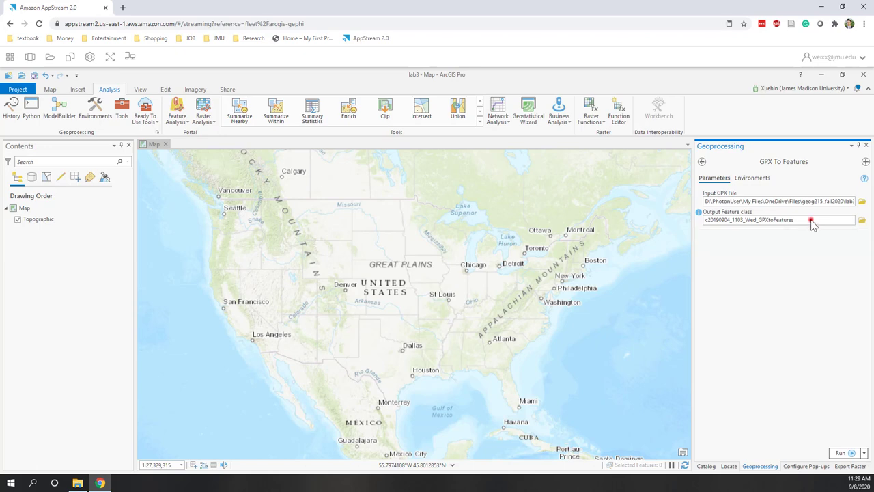
# - Check the output feature class path and the tool's environment settings, and run GPX To Features with the default output name
pyautogui.moveTo(811, 220)
pyautogui.mouseDown()
pyautogui.moveTo(738, 223)
pyautogui.moveTo(812, 221)
pyautogui.mouseUp()
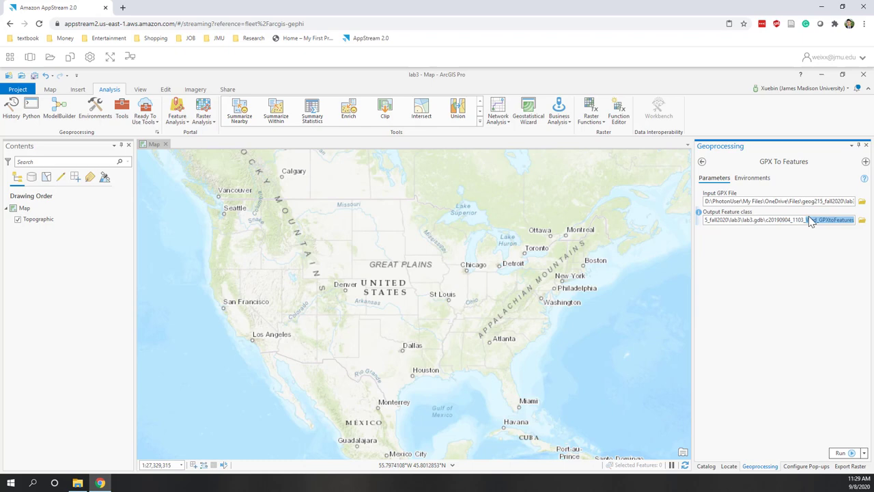
pyautogui.click(786, 290)
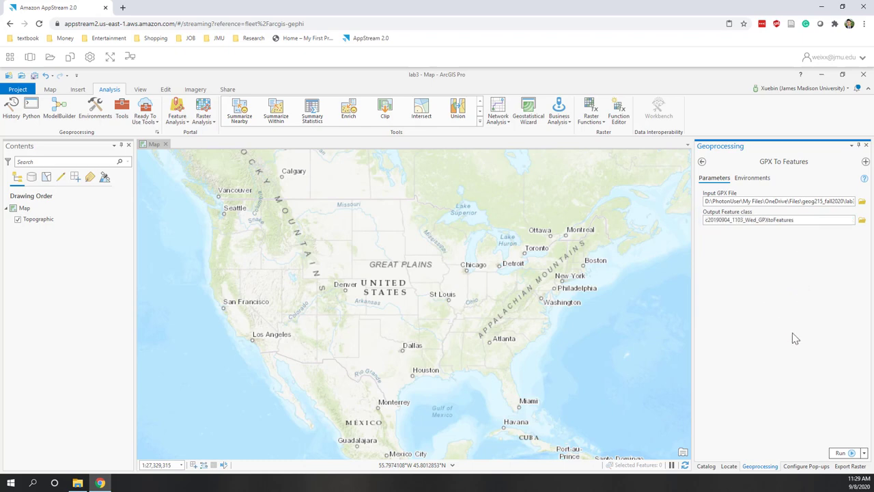
pyautogui.click(751, 179)
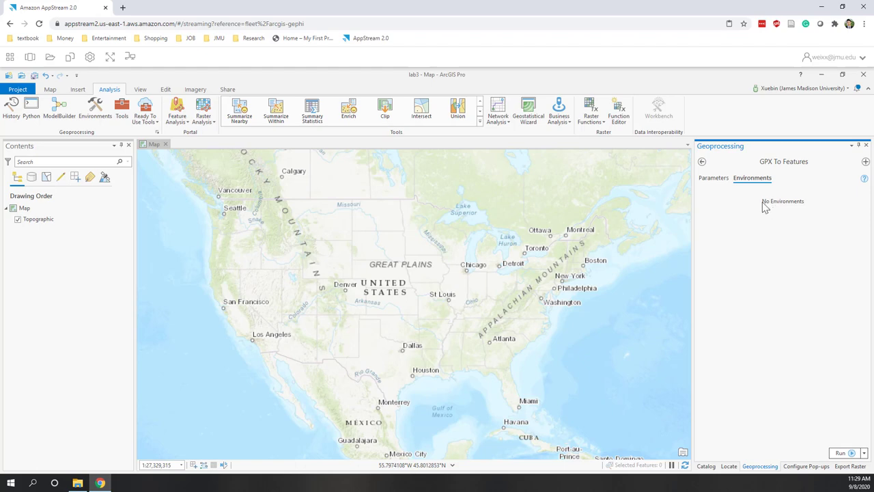
pyautogui.click(715, 179)
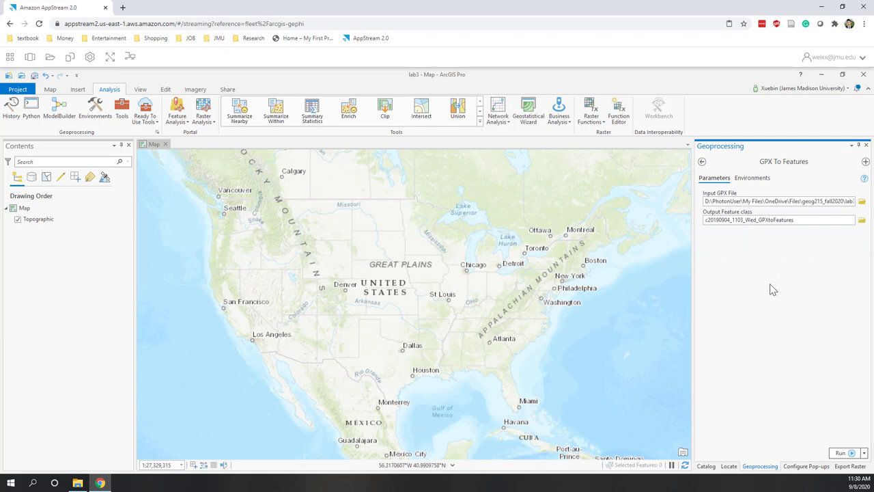
pyautogui.click(841, 453)
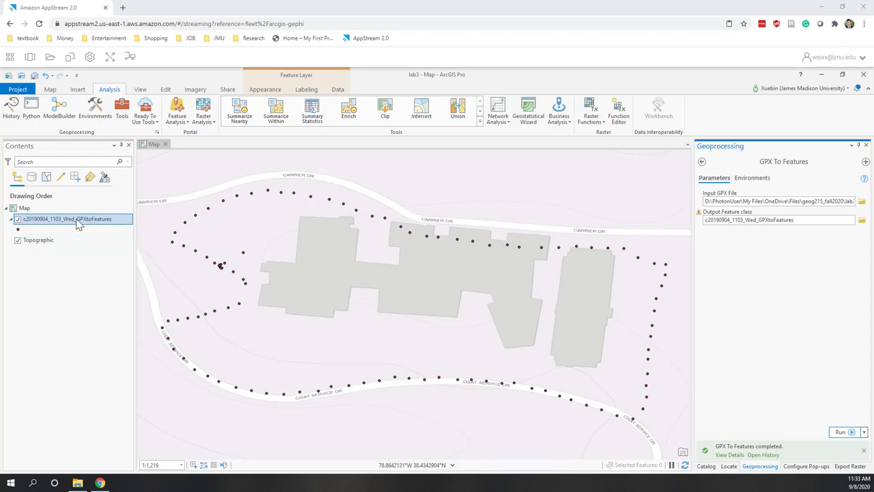
# - Return to the project catalog and inspect the lab3.gdb geodatabase and ImportLog folder entries in lab3
pyautogui.click(707, 467)
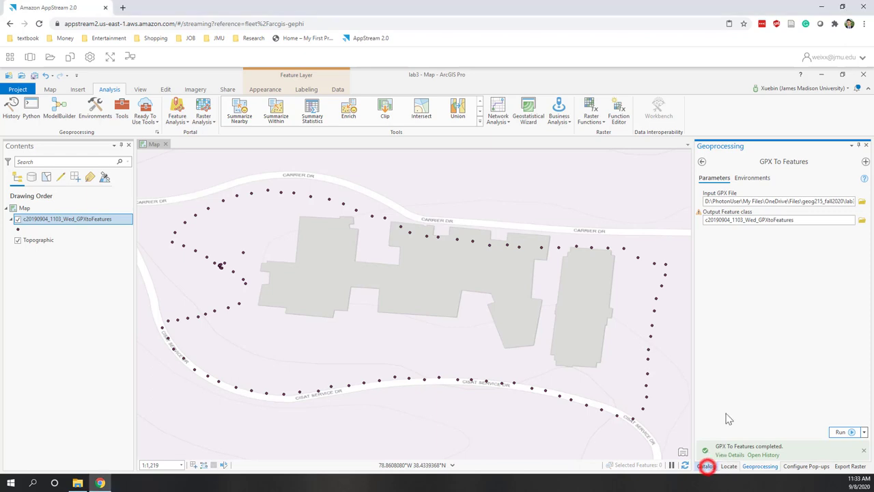
pyautogui.click(739, 266)
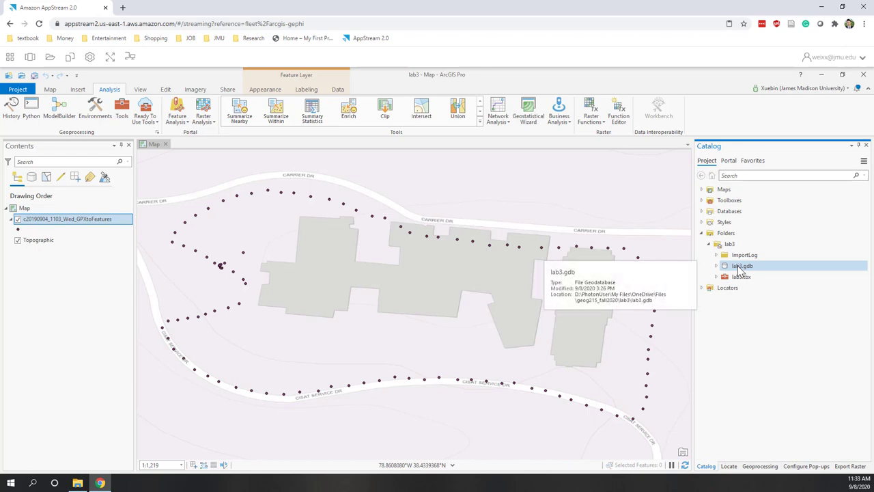
pyautogui.press('Up')
pyautogui.press('Up')
pyautogui.press('Down')
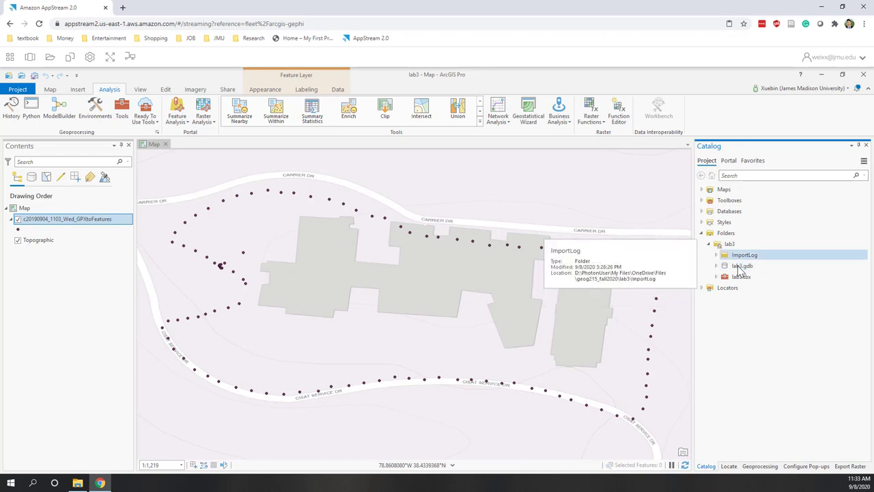
pyautogui.click(806, 359)
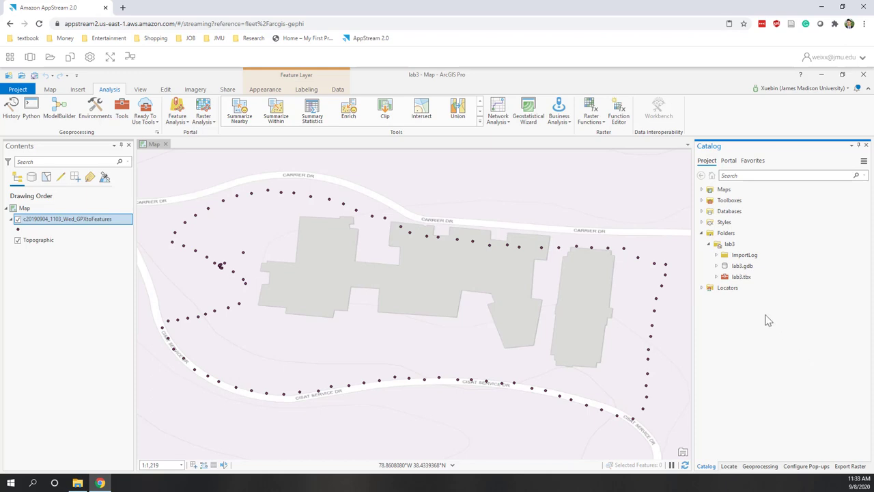
# - Expand lab3.gdb in the project catalog and inspect the c20190904_1103_Wed_GPXtoFeatures feature class and its storage location
pyautogui.click(717, 266)
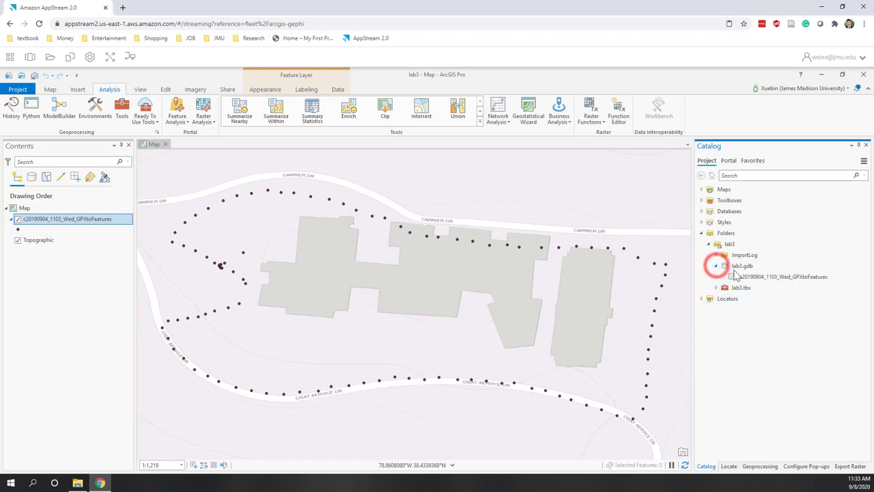
pyautogui.click(779, 277)
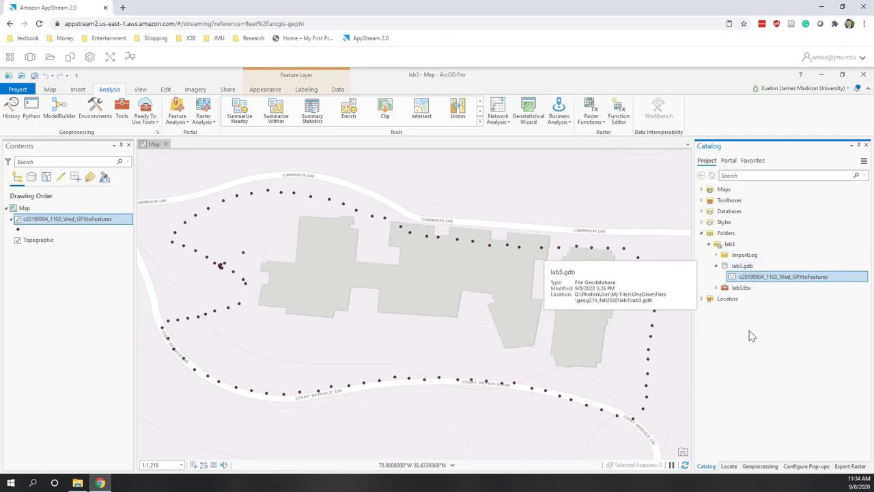
pyautogui.click(746, 374)
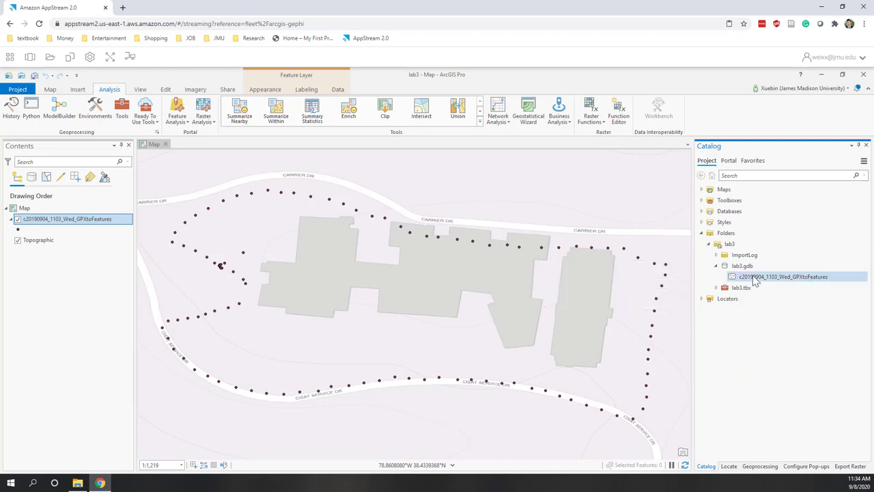
pyautogui.moveTo(786, 284)
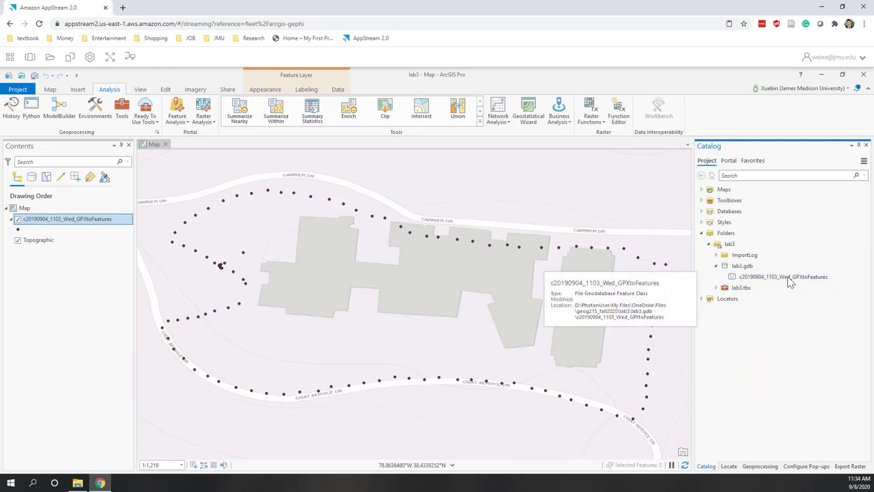
# - Review the track point layer's attribute table in an enlarged view, compare it with the full track on the map, and close the table
pyautogui.rightClick(74, 220)
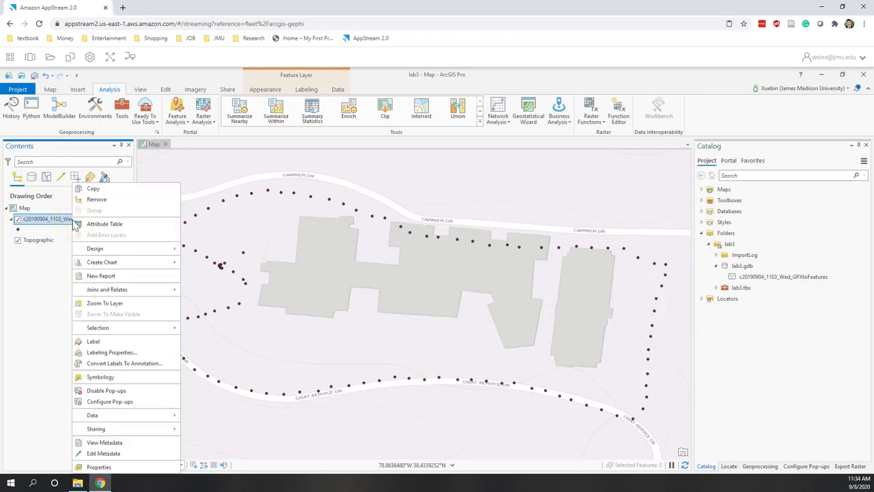
pyautogui.click(118, 227)
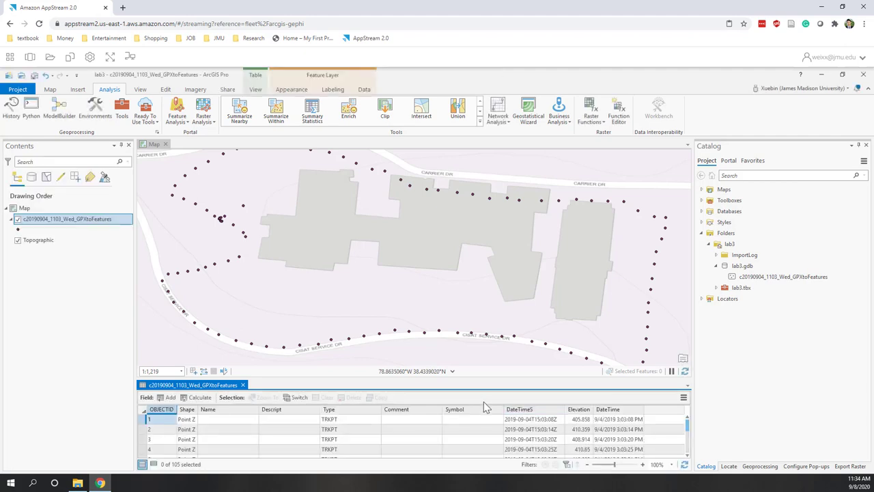
pyautogui.moveTo(480, 378); pyautogui.dragTo(486, 295)
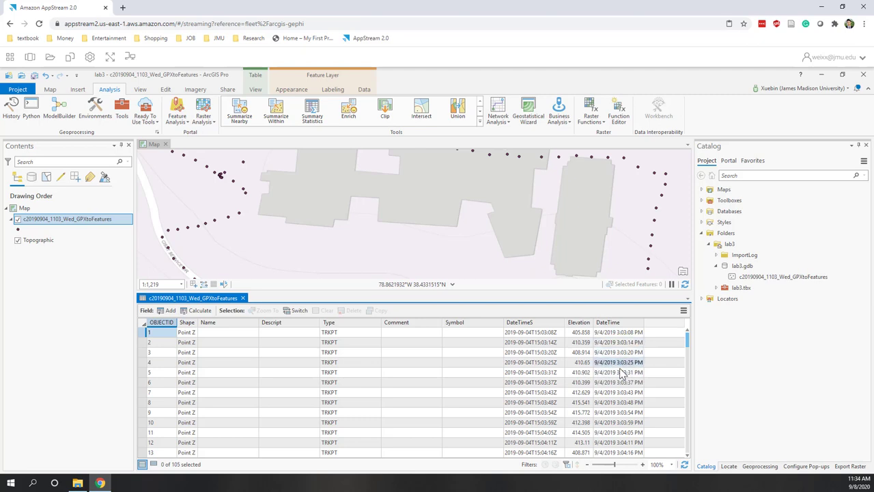
pyautogui.scroll(-5, 622, 373)
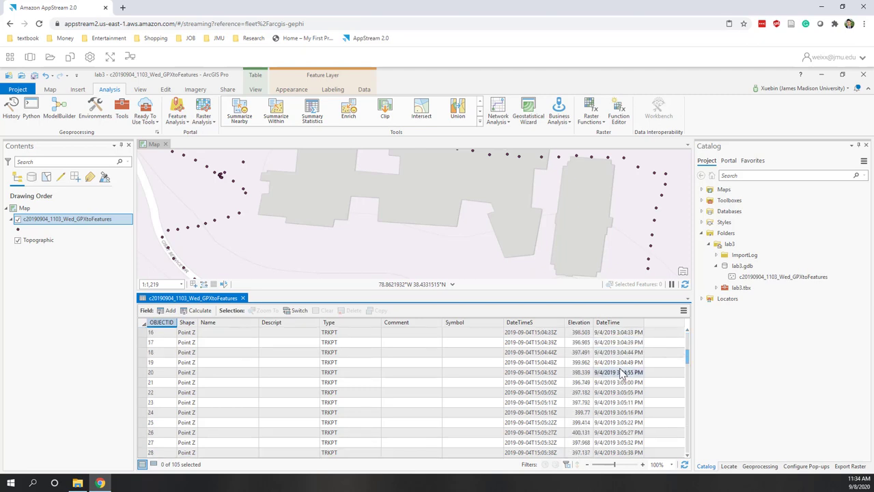
pyautogui.scroll(-3, 621, 373)
pyautogui.scroll(8, 621, 373)
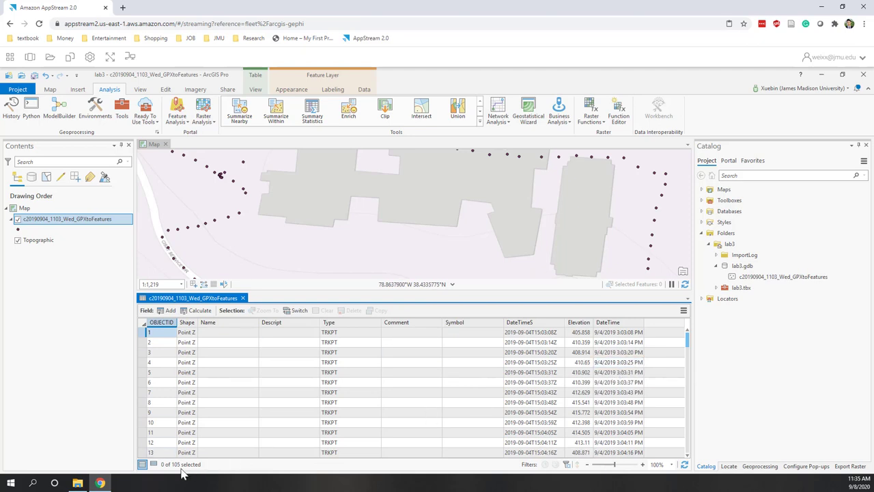
pyautogui.scroll(-3, 469, 227)
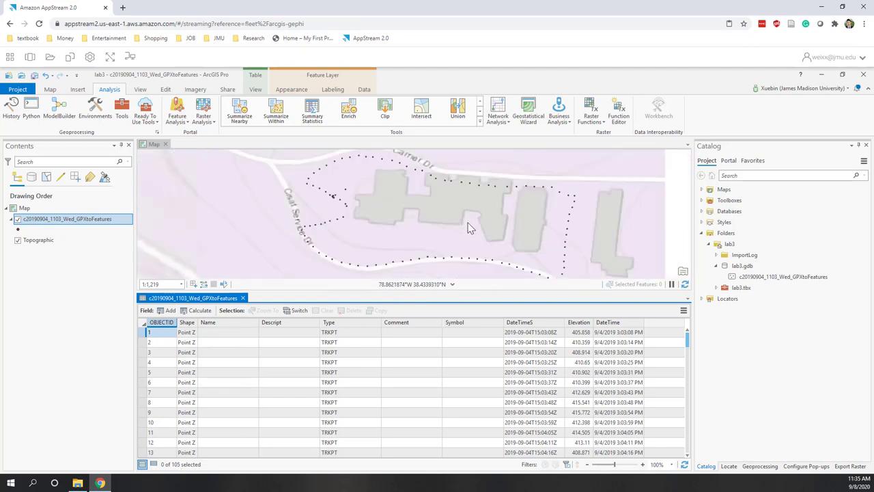
pyautogui.click(243, 299)
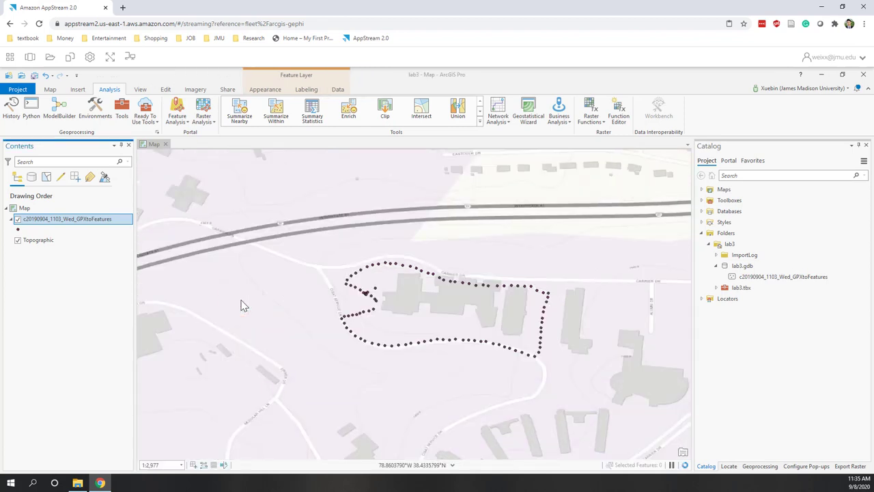
# - Examine the source properties of the track point layer, including its geographic and vertical coordinate systems under Spatial Reference
pyautogui.rightClick(96, 220)
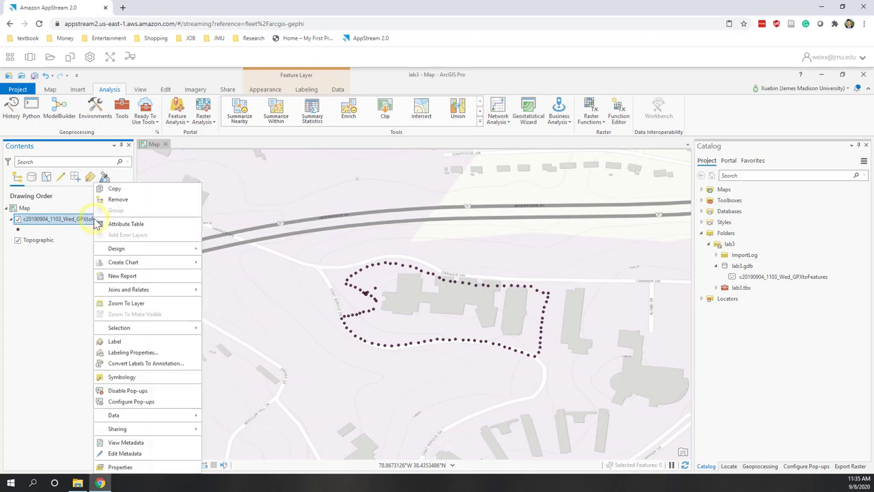
pyautogui.click(120, 467)
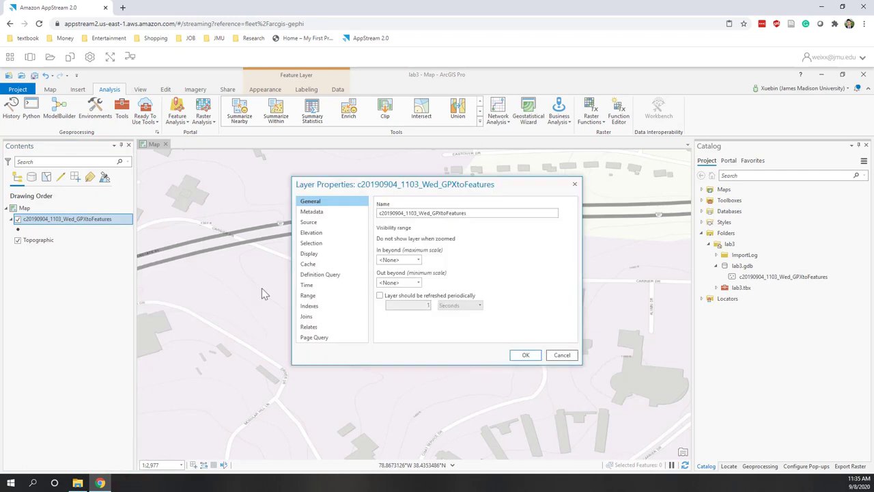
pyautogui.click(310, 222)
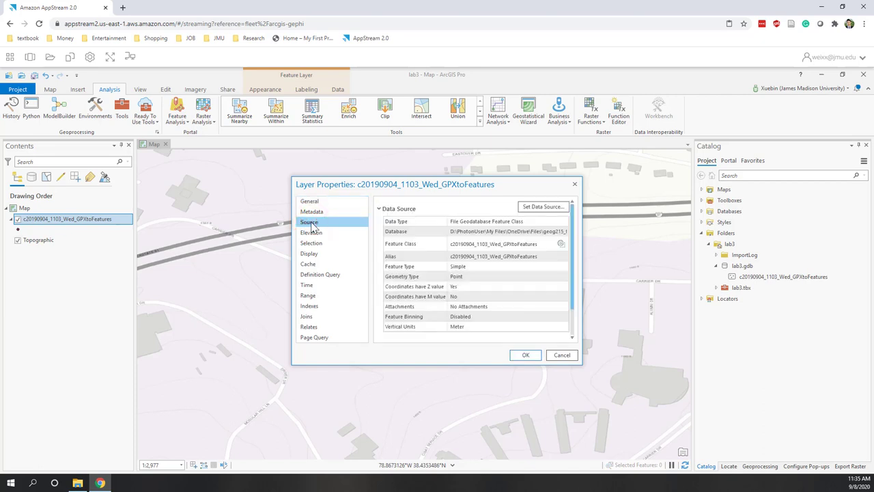
pyautogui.scroll(-2, 413, 313)
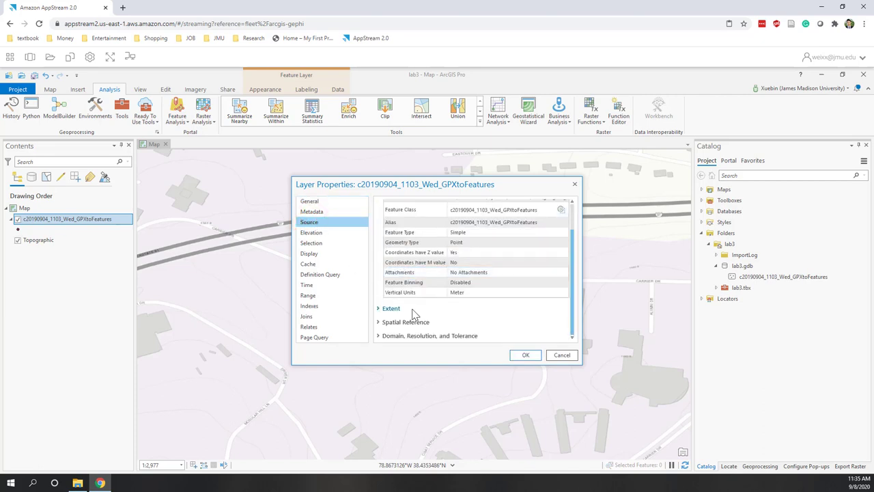
pyautogui.click(378, 322)
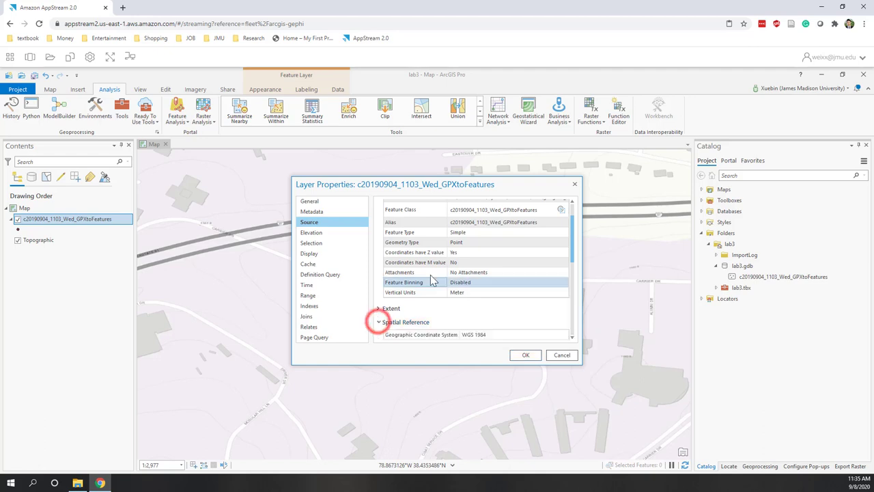
pyautogui.scroll(-5, 431, 280)
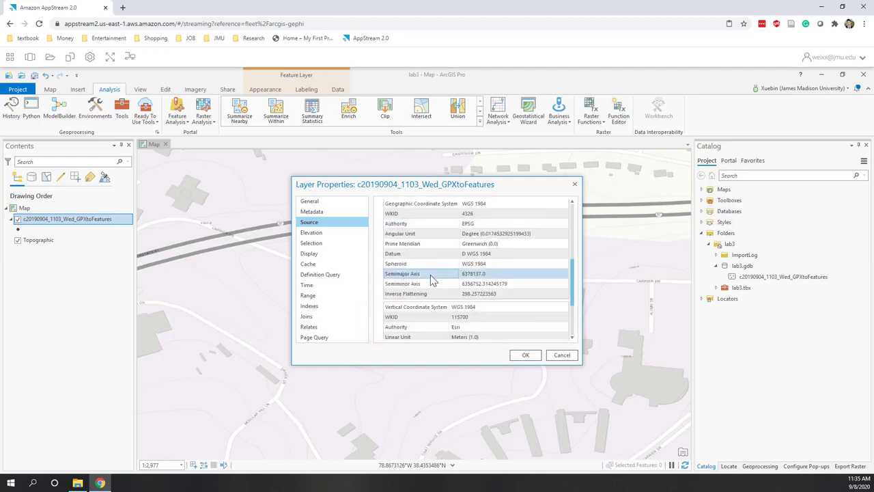
pyautogui.scroll(2, 431, 280)
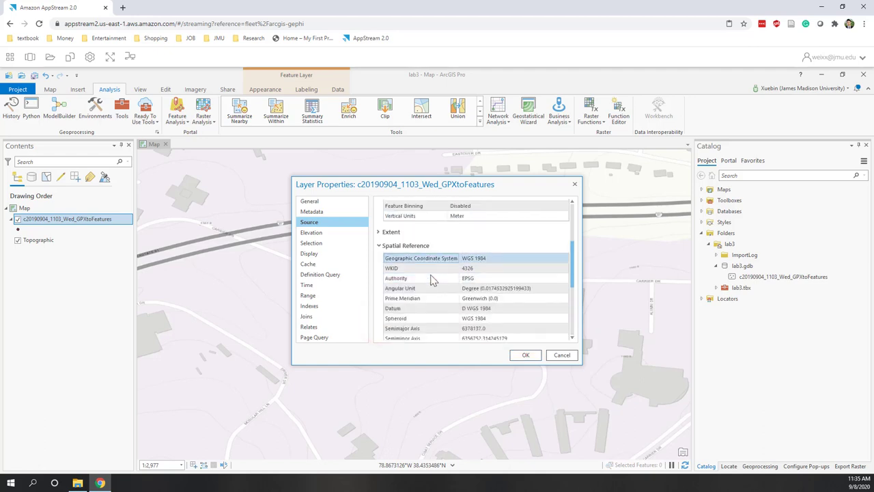
pyautogui.click(462, 261)
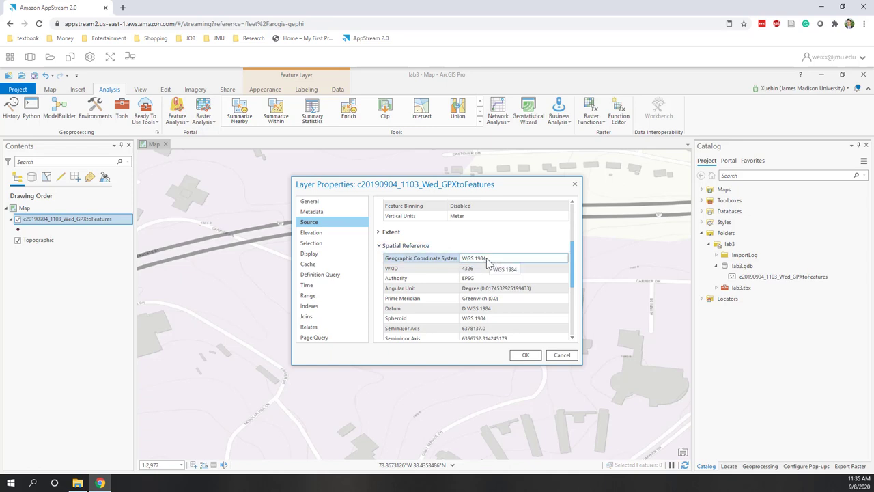
pyautogui.scroll(-4, 488, 263)
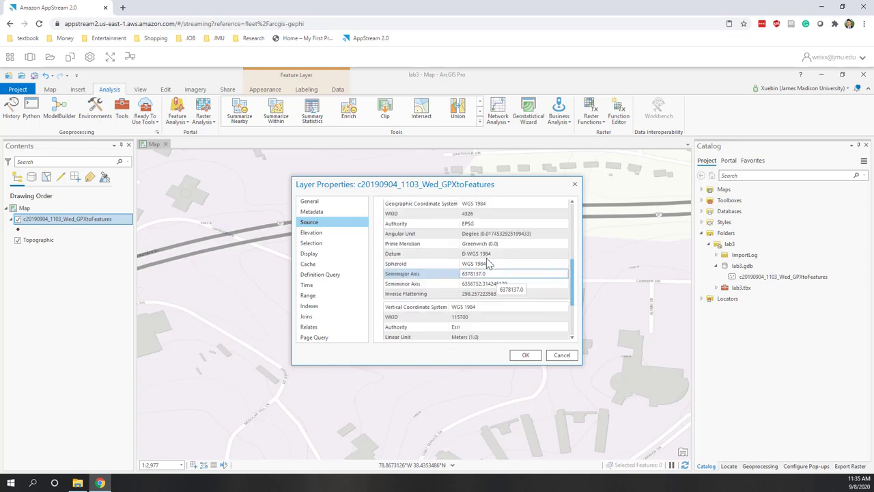
pyautogui.scroll(-2, 487, 263)
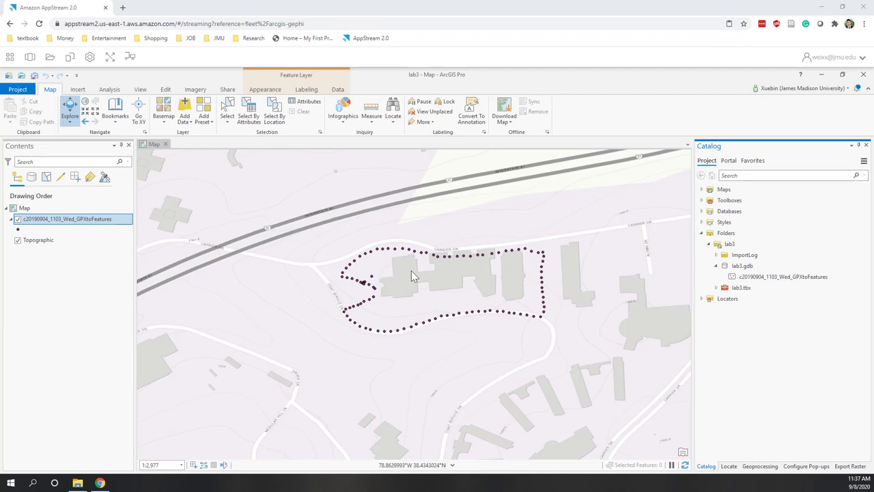
# - Reopen the track point layer's properties to check the data source details, and close them without changes
pyautogui.rightClick(79, 219)
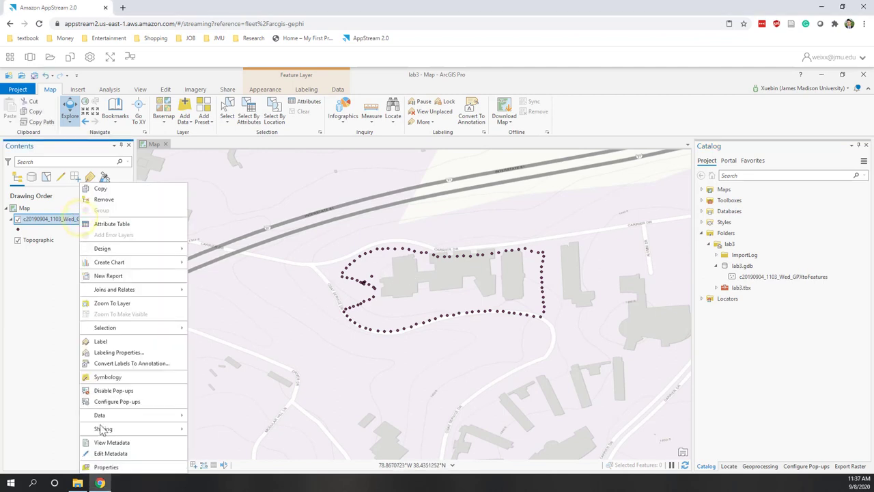
pyautogui.click(106, 466)
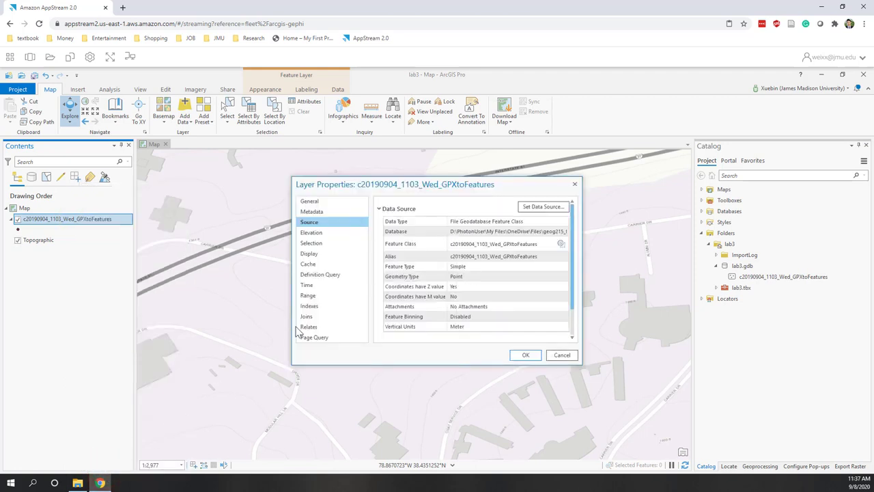
pyautogui.click(566, 358)
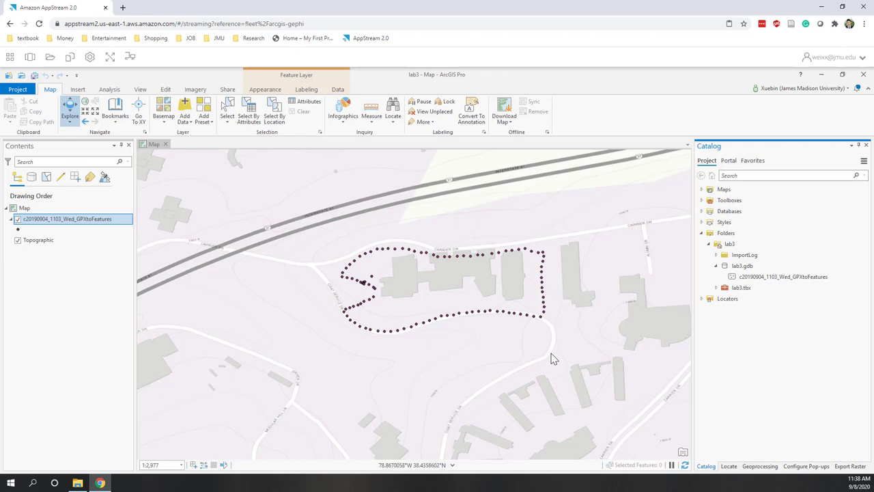
# - Search the geoprocessing tools for project and open the Project data management tool
pyautogui.click(108, 90)
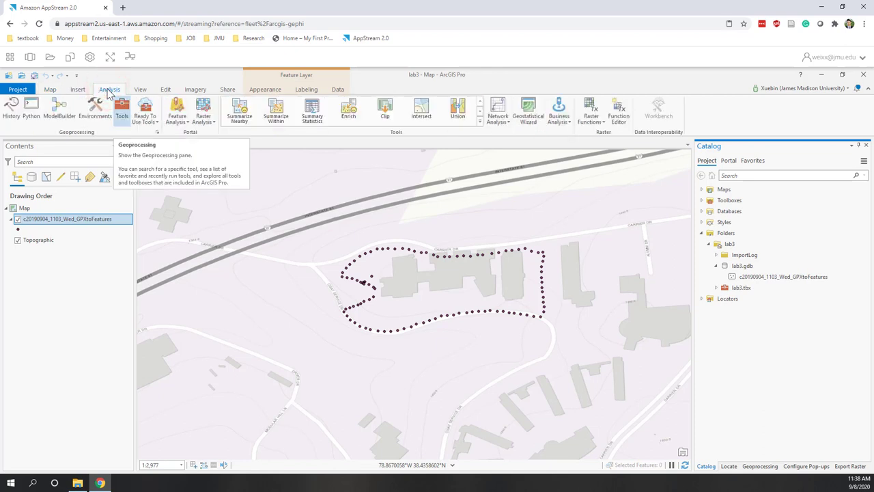
pyautogui.click(122, 115)
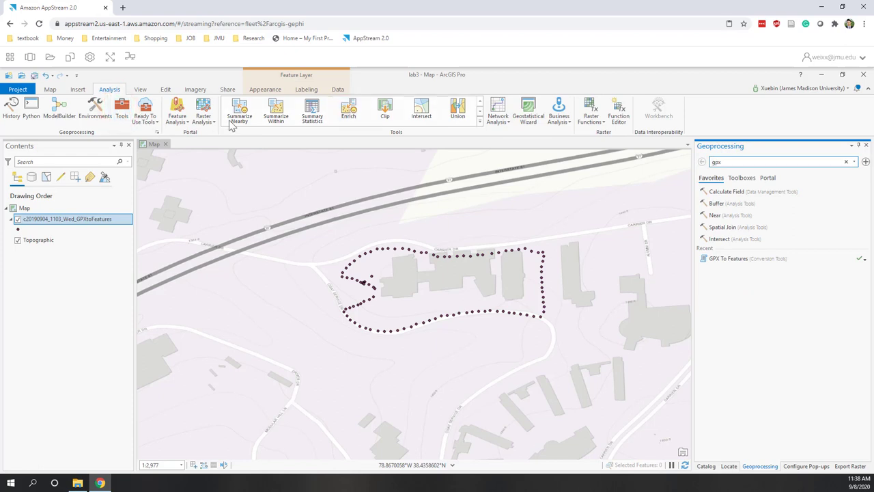
pyautogui.doubleClick(729, 163)
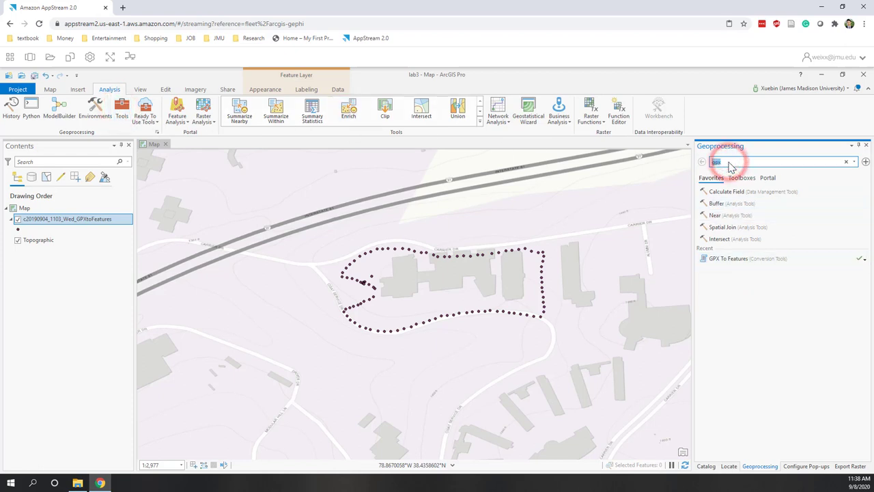
pyautogui.write('project')
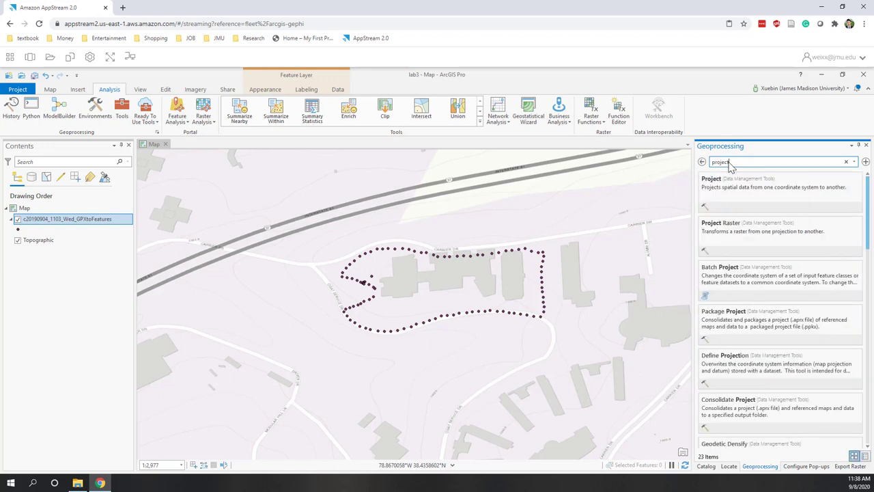
pyautogui.click(709, 180)
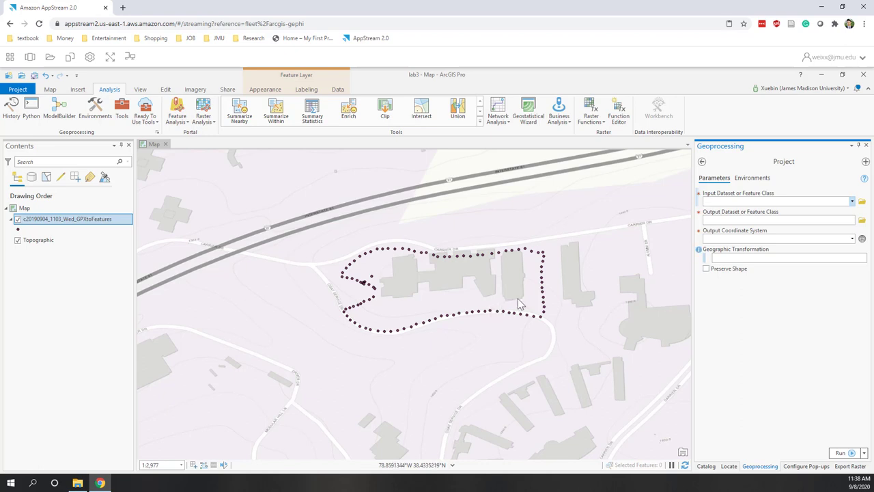
pyautogui.click(852, 200)
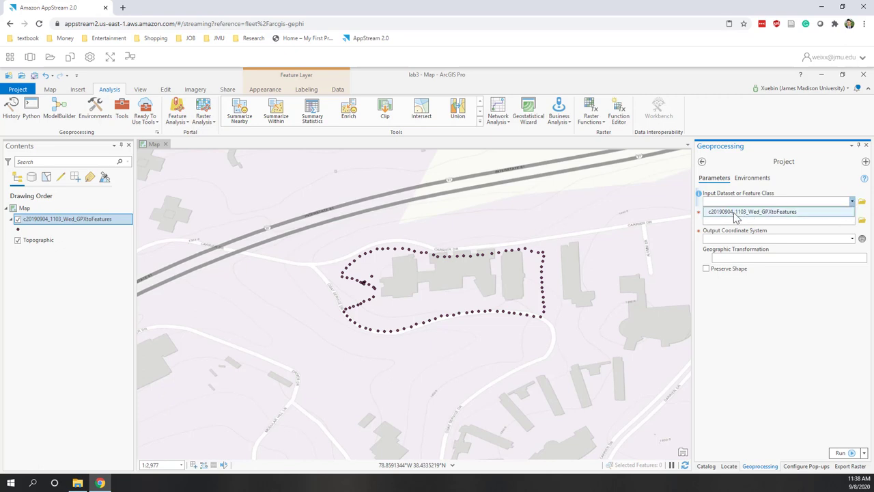
pyautogui.click(775, 297)
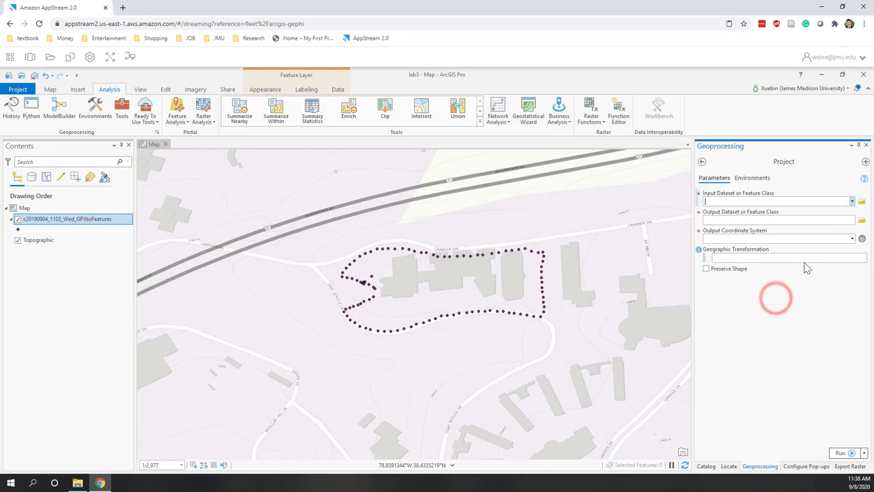
pyautogui.click(852, 202)
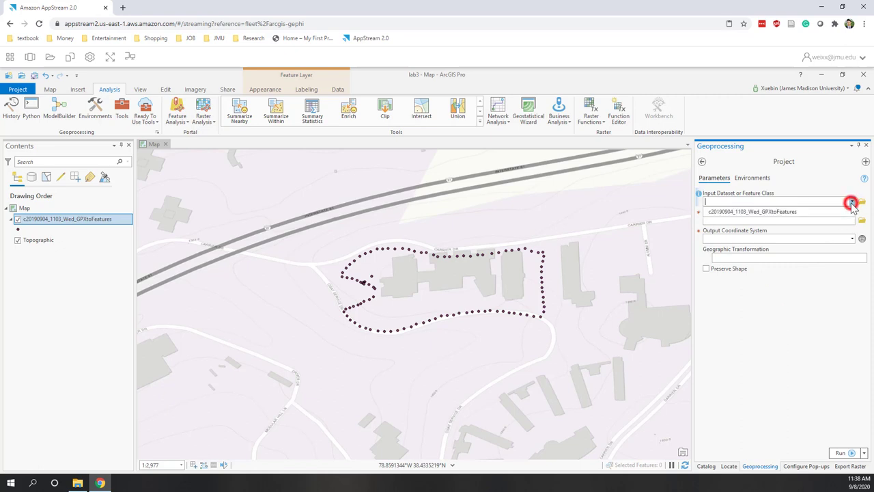
pyautogui.click(852, 203)
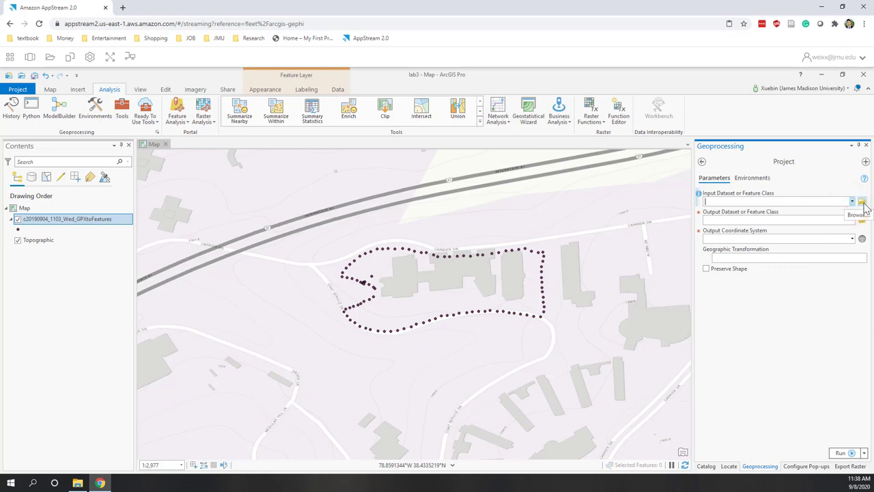
# - Browse to lab3.gdb and set c20190904_1103_Wed_GPXtoFeatures as the Project tool's input dataset
pyautogui.click(862, 202)
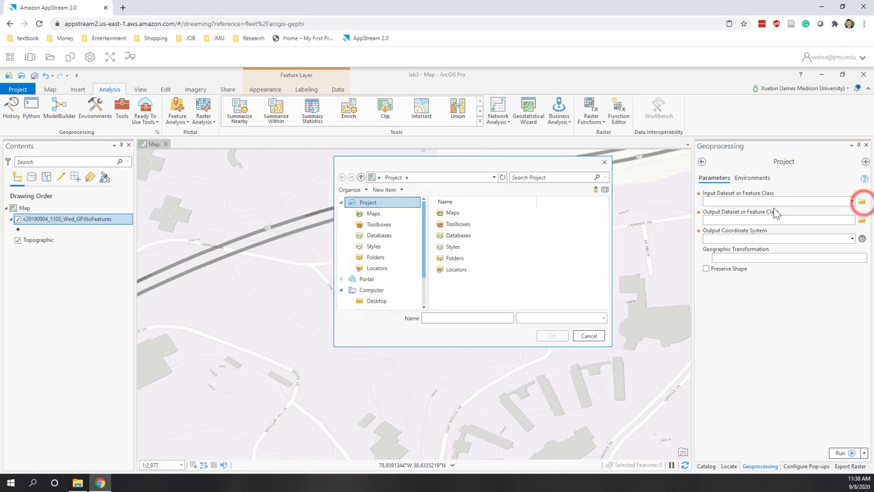
pyautogui.click(460, 230)
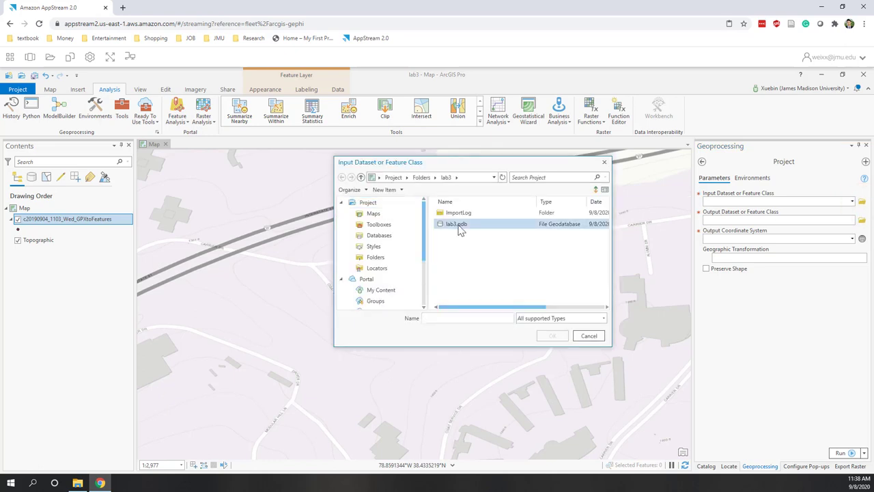
pyautogui.doubleClick(461, 227)
pyautogui.click(463, 213)
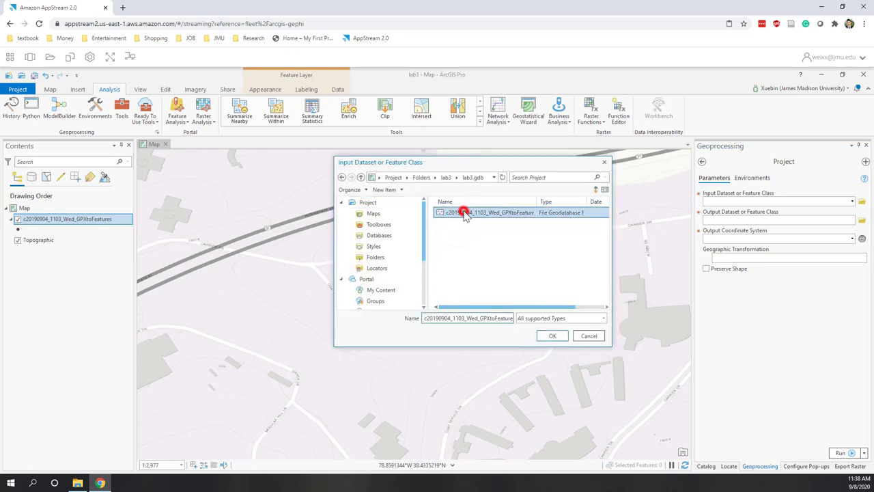
pyautogui.click(553, 336)
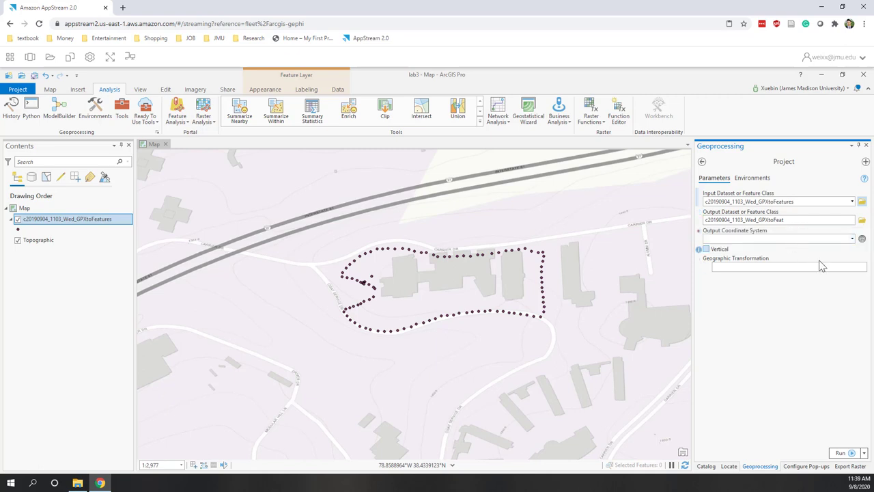
# - Browse the projected coordinate systems for the output and expand the State Plane group NAD 1983 (2011) (Meters)
pyautogui.click(852, 240)
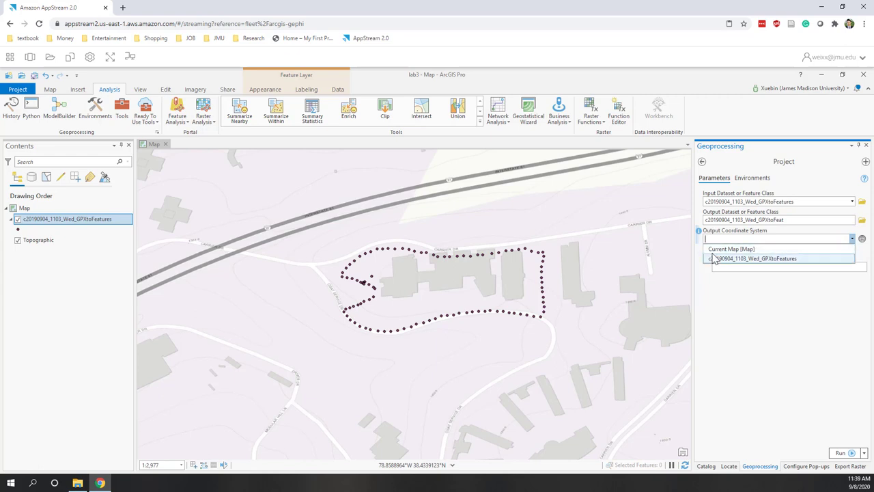
pyautogui.click(722, 331)
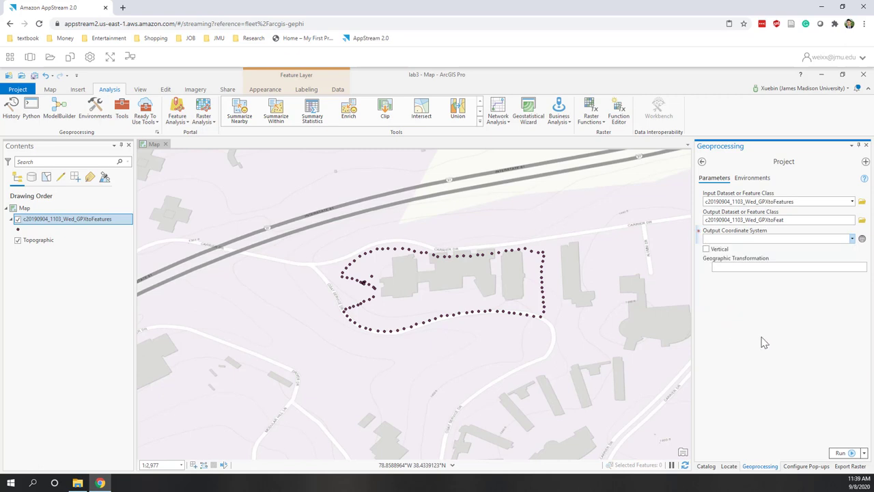
pyautogui.click(862, 239)
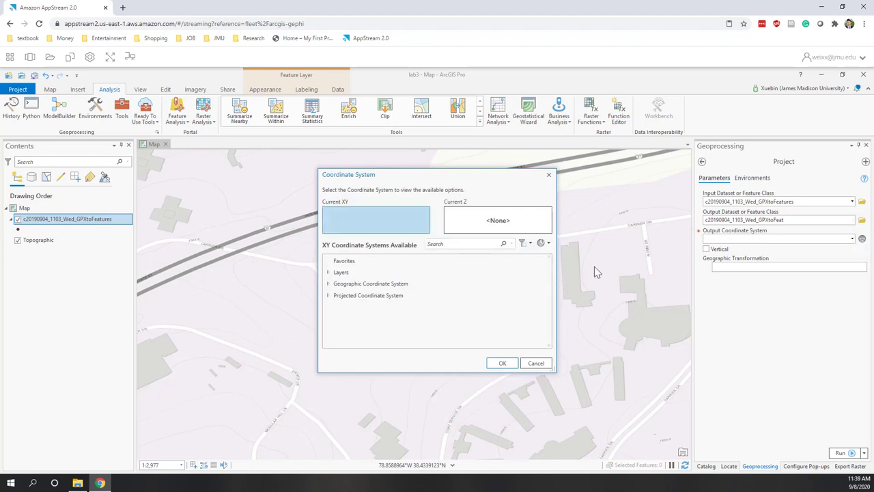
pyautogui.click(327, 296)
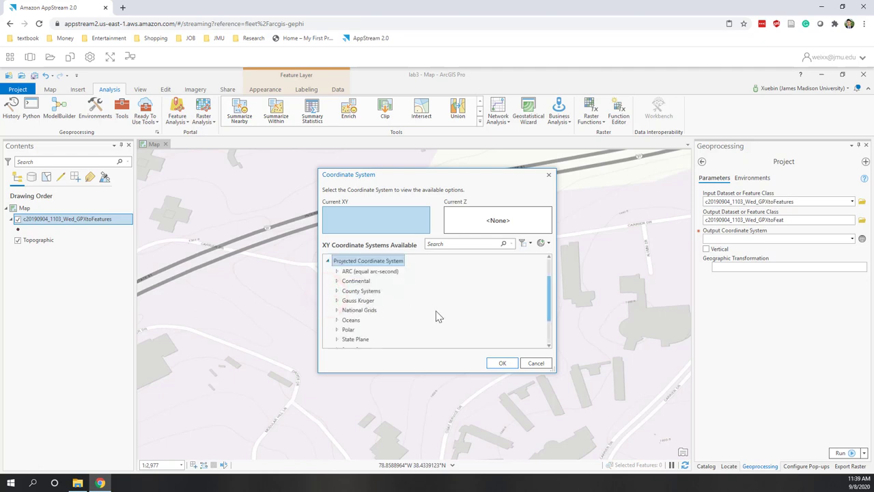
pyautogui.scroll(-1, 436, 314)
pyautogui.scroll(-1, 438, 317)
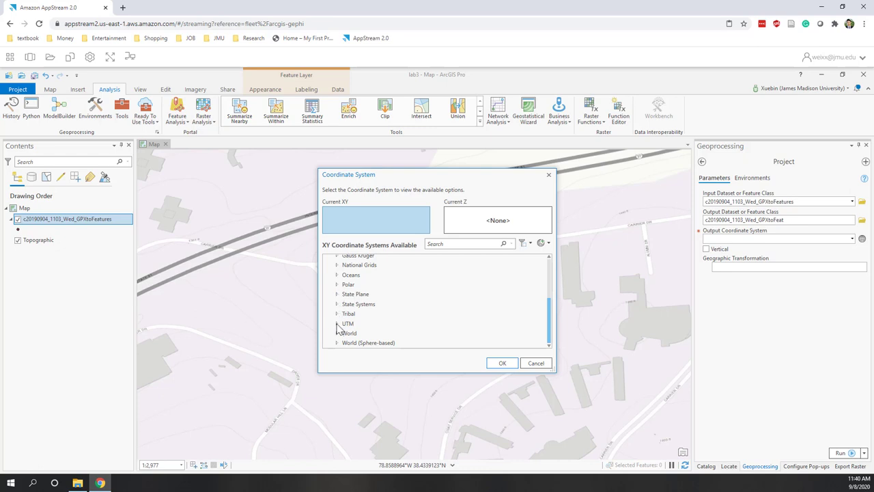
pyautogui.click(337, 324)
pyautogui.click(336, 294)
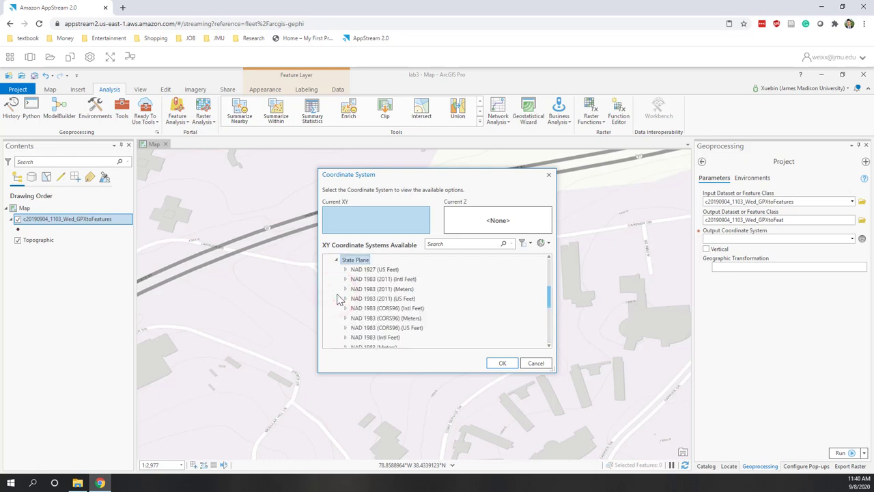
pyautogui.scroll(-2, 342, 328)
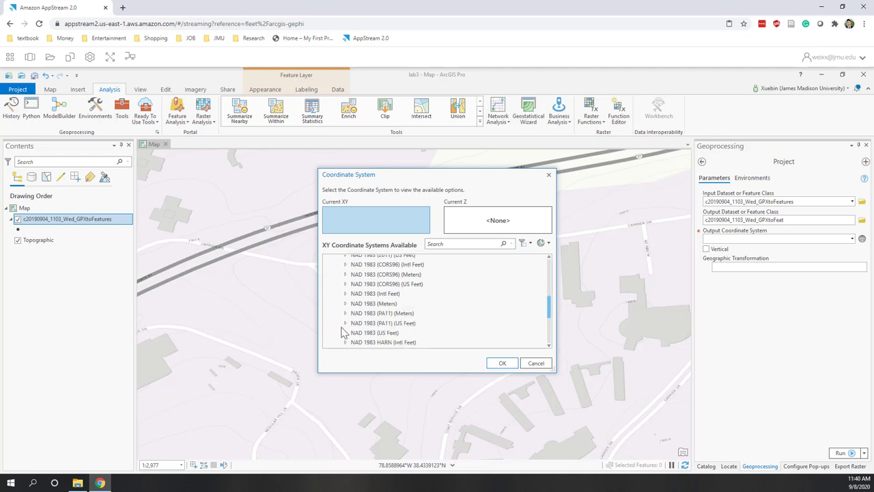
pyautogui.scroll(-1, 343, 331)
pyautogui.scroll(1, 343, 332)
pyautogui.scroll(2, 344, 332)
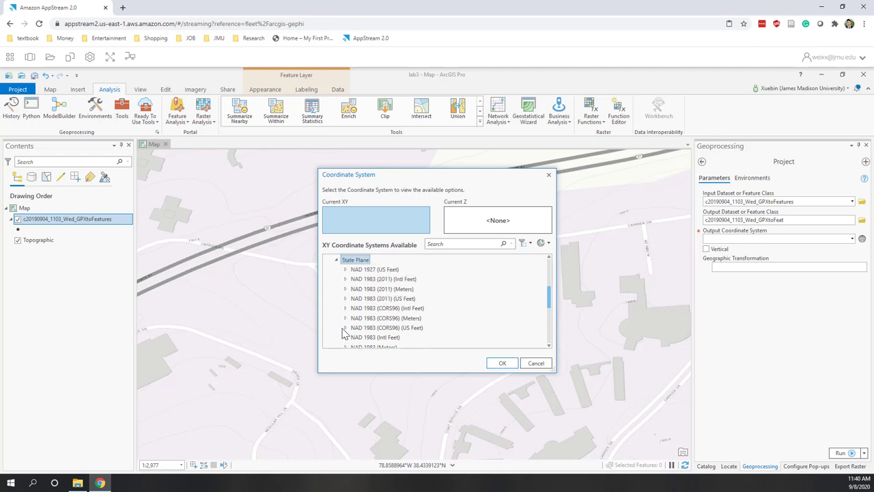
pyautogui.click(345, 290)
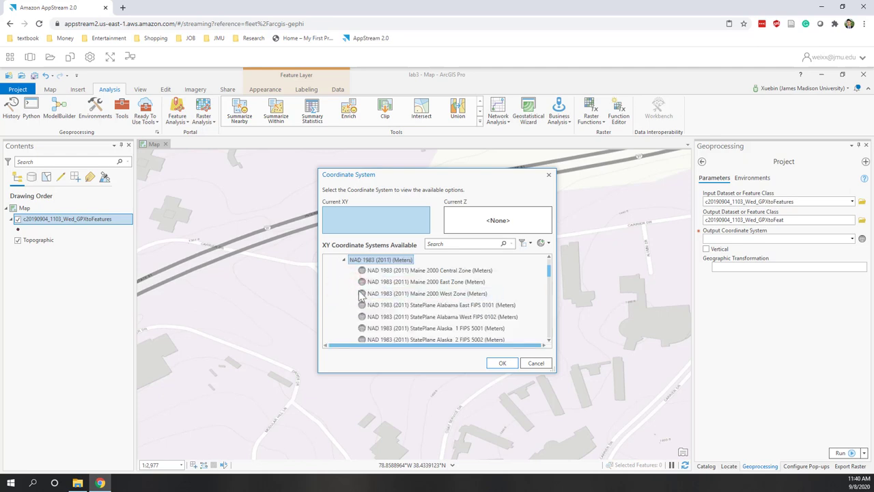
# - Set the output coordinate system to NAD 1983 (2011) StatePlane Virginia North FIPS 4501 (Meters) and run the projection
pyautogui.click(441, 316)
pyautogui.click(421, 295)
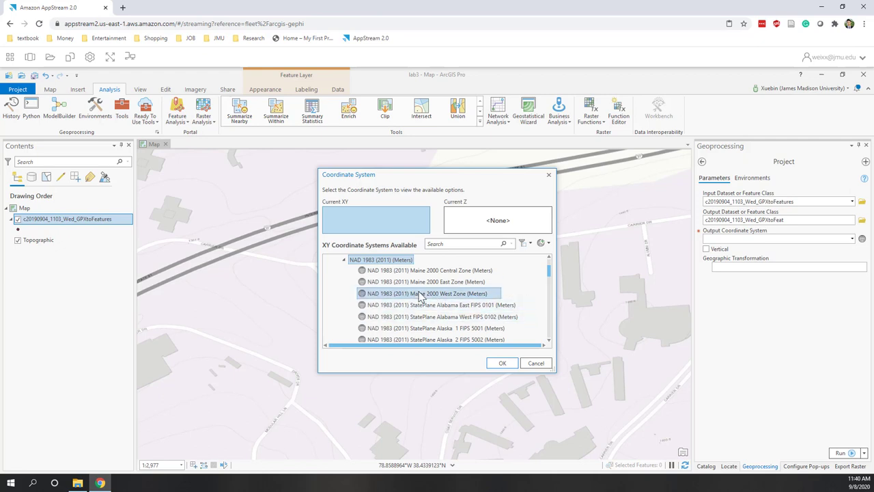
pyautogui.scroll(-2, 421, 295)
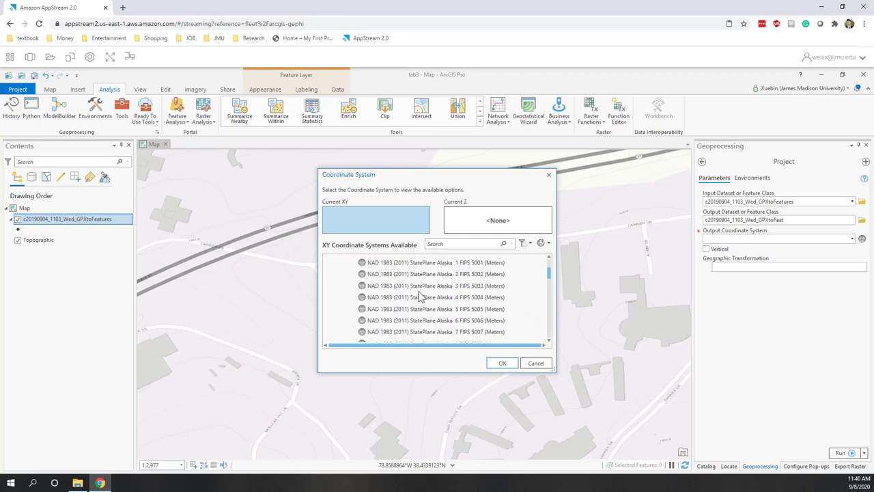
pyautogui.scroll(-6, 421, 295)
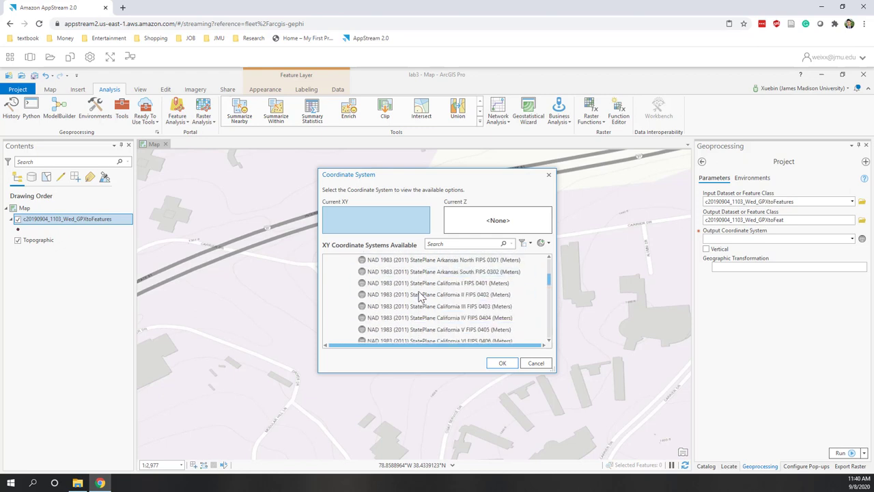
pyautogui.scroll(-8, 421, 295)
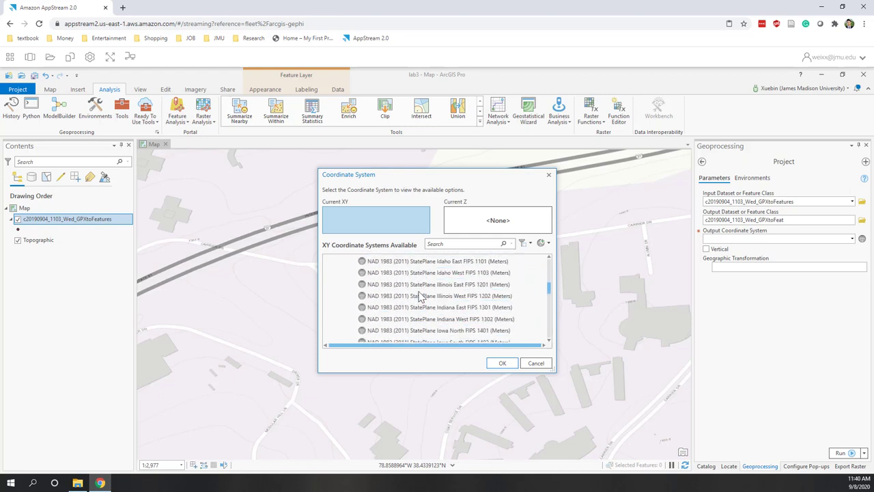
pyautogui.scroll(-8, 421, 295)
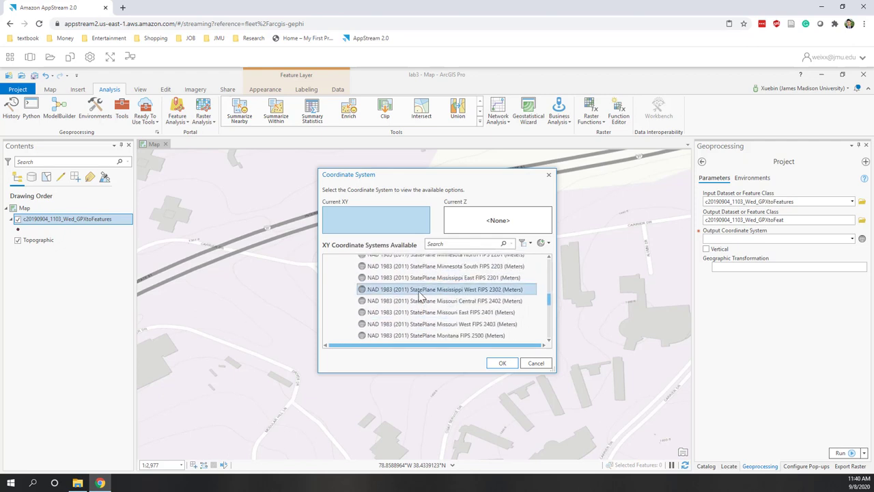
pyautogui.scroll(-8, 421, 295)
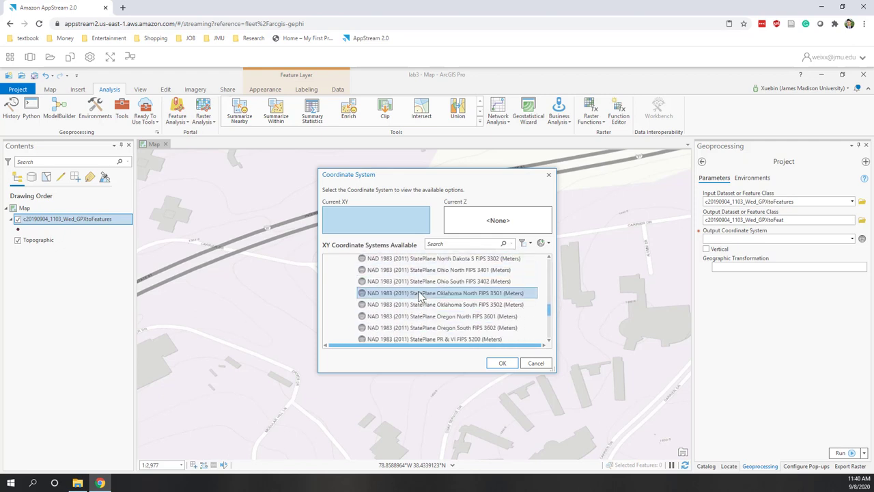
pyautogui.scroll(-4, 421, 295)
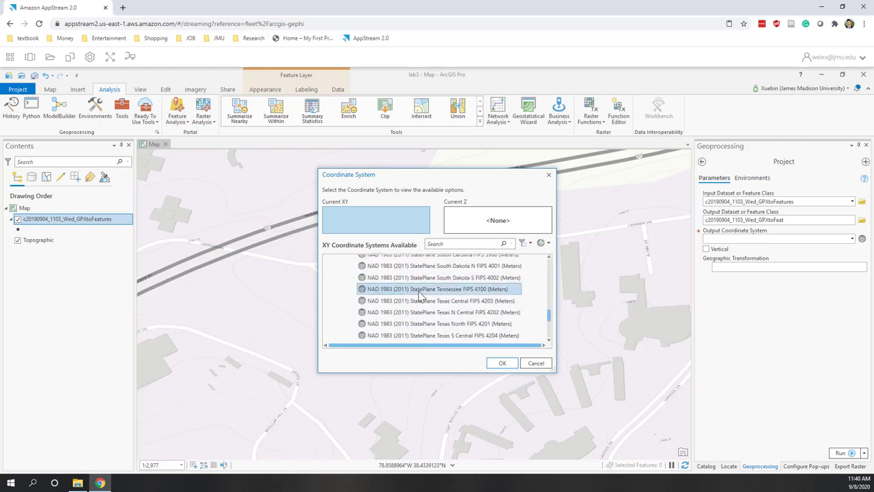
pyautogui.scroll(-4, 421, 295)
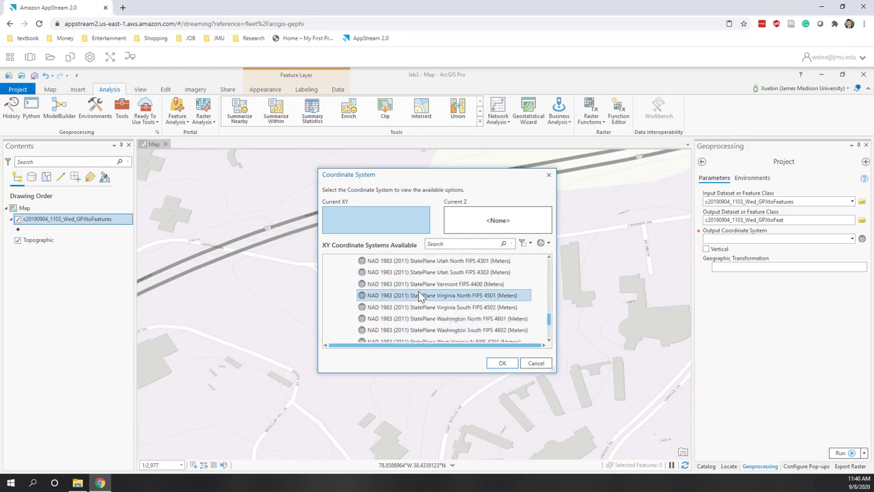
pyautogui.click(458, 300)
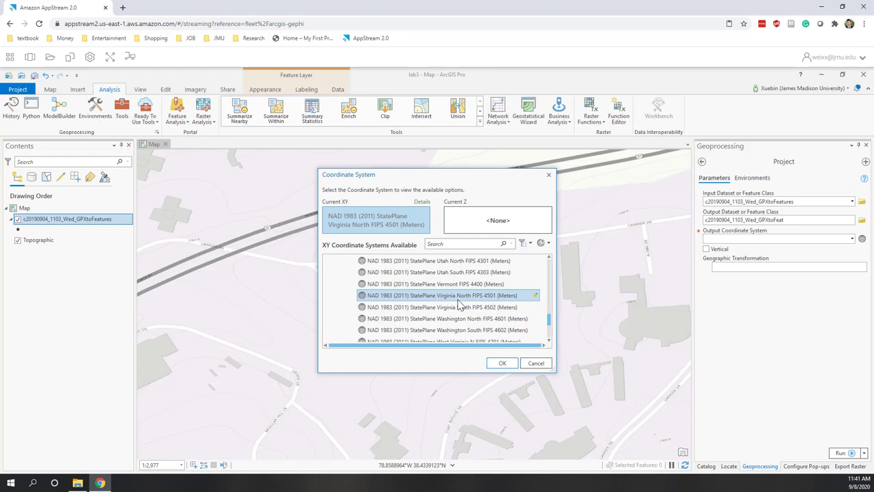
pyautogui.click(536, 297)
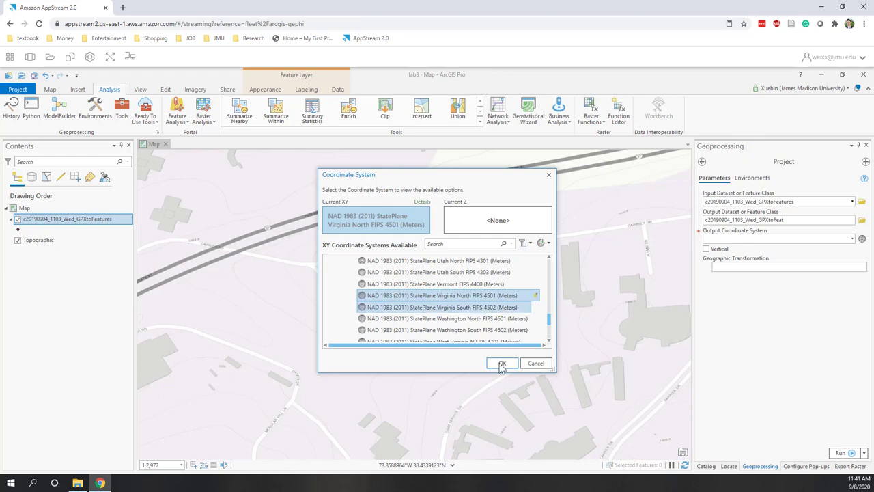
pyautogui.click(502, 364)
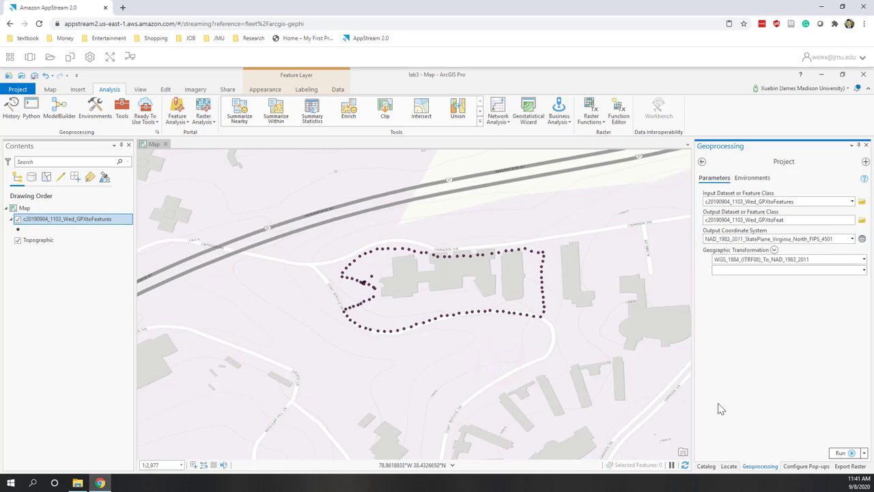
pyautogui.click(844, 454)
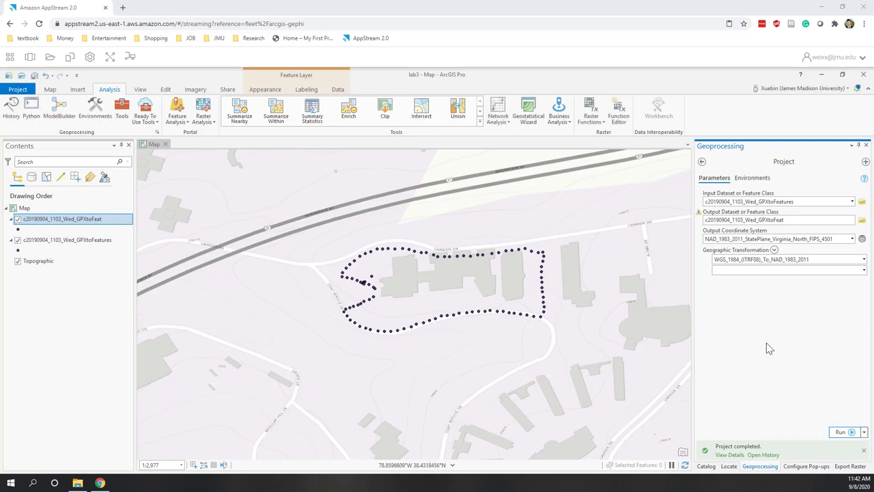
# - Hide the original c20190904_1103_Wed_GPXtoFeatures layer, leaving the projected point layer displayed on the map
pyautogui.click(64, 240)
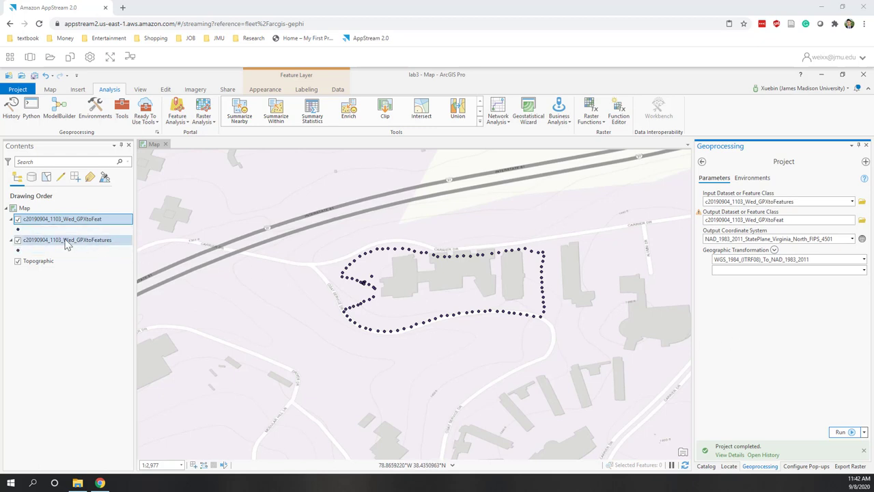
pyautogui.keyDown('ctrl'); pyautogui.click(72, 218); pyautogui.keyUp('ctrl')
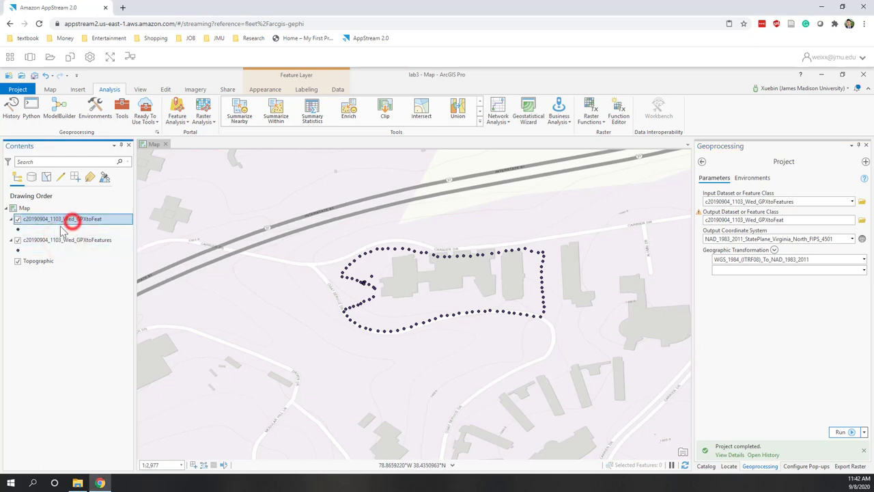
pyautogui.click(18, 244)
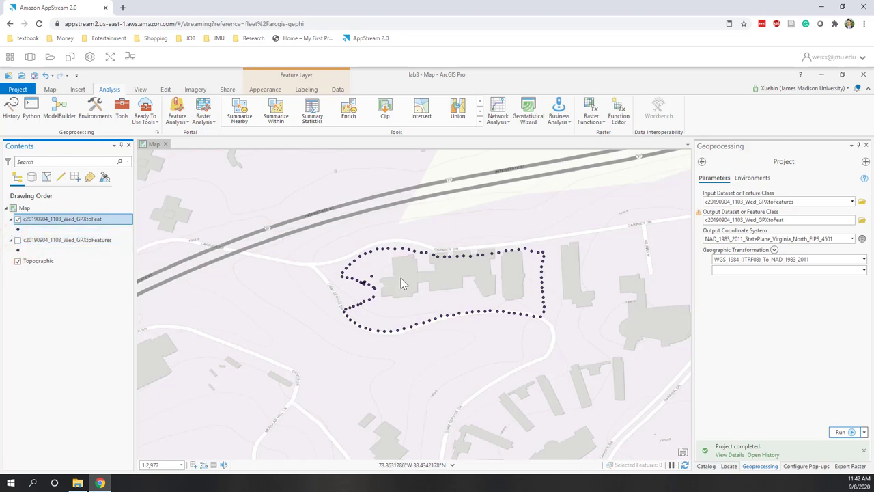
# - Examine the storage details of the projected feature class and of lab3.gdb in the project catalog
pyautogui.click(706, 465)
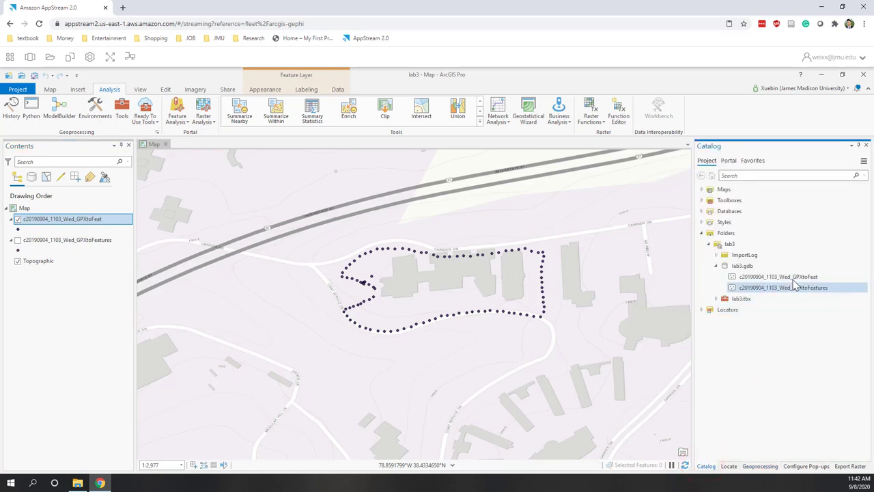
pyautogui.moveTo(795, 282)
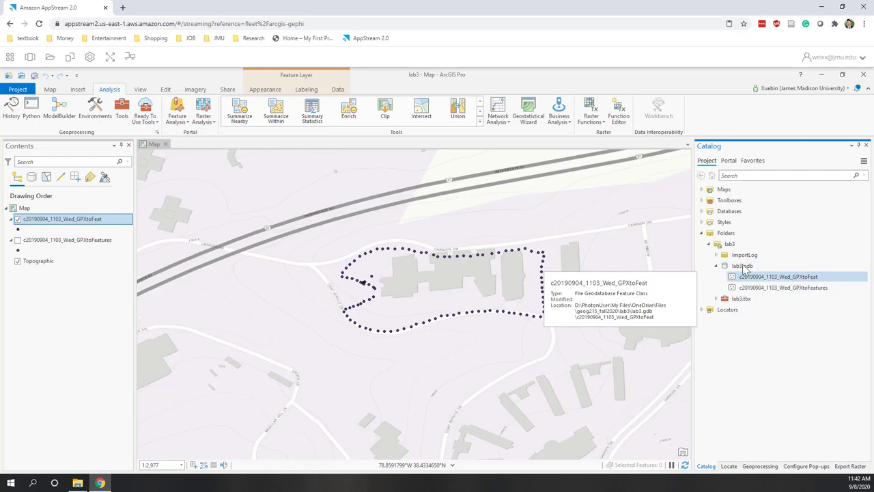
pyautogui.moveTo(745, 269)
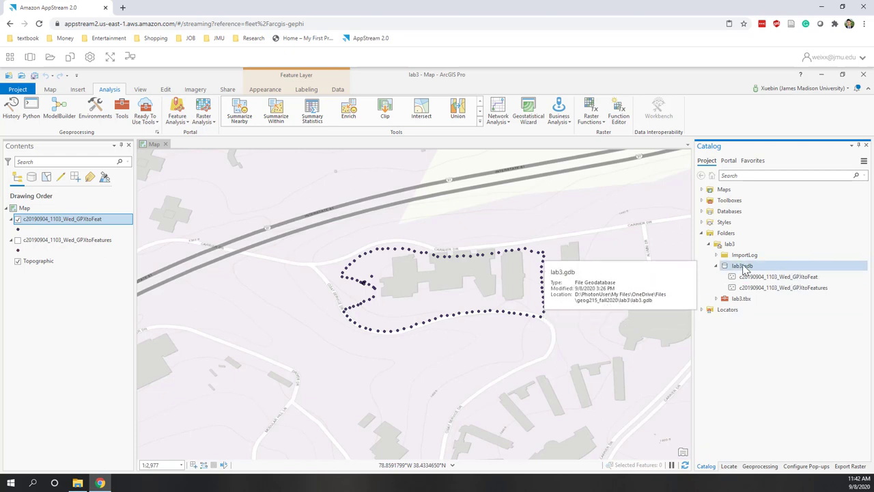
# - Examine the spatial reference of the projected c20190904_1103_Wed_GPXtoFeat layer in its source properties, including projected and geographic coordinate systems
pyautogui.click(779, 281)
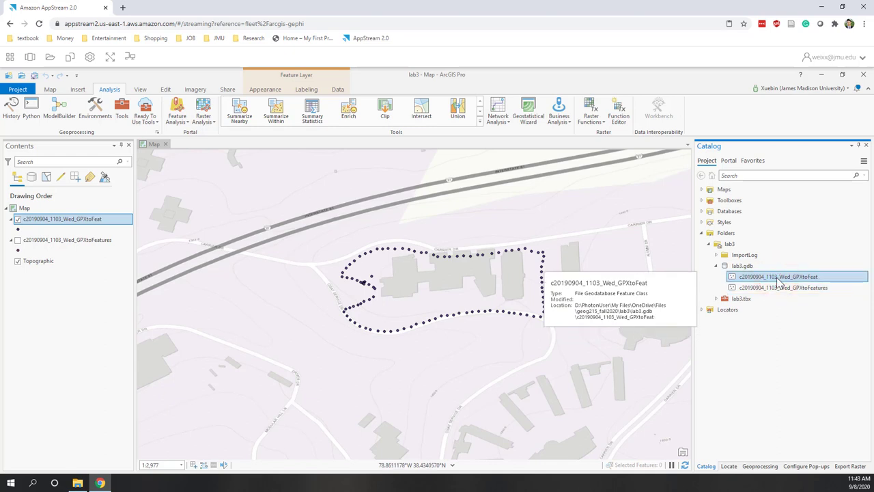
pyautogui.rightClick(58, 219)
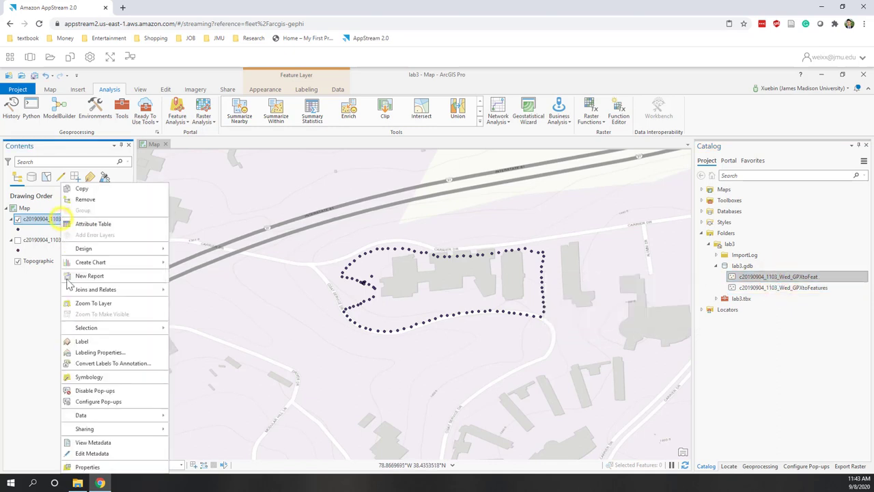
pyautogui.click(87, 467)
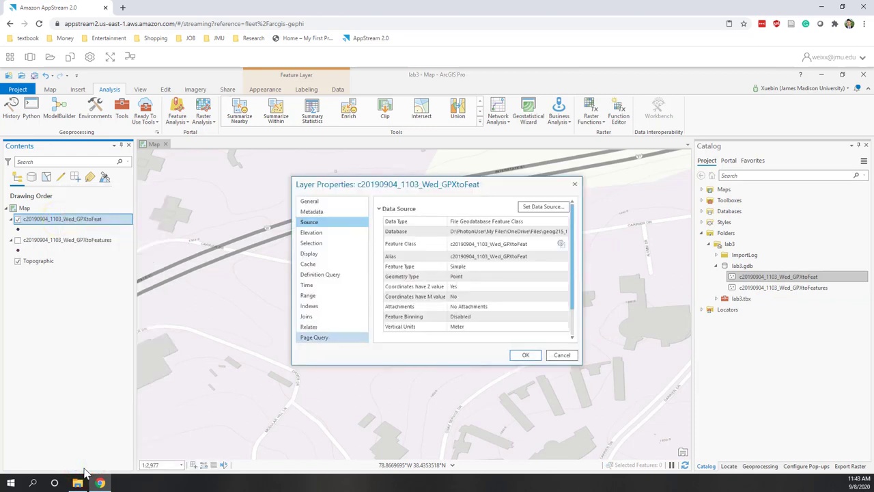
pyautogui.scroll(-1, 432, 292)
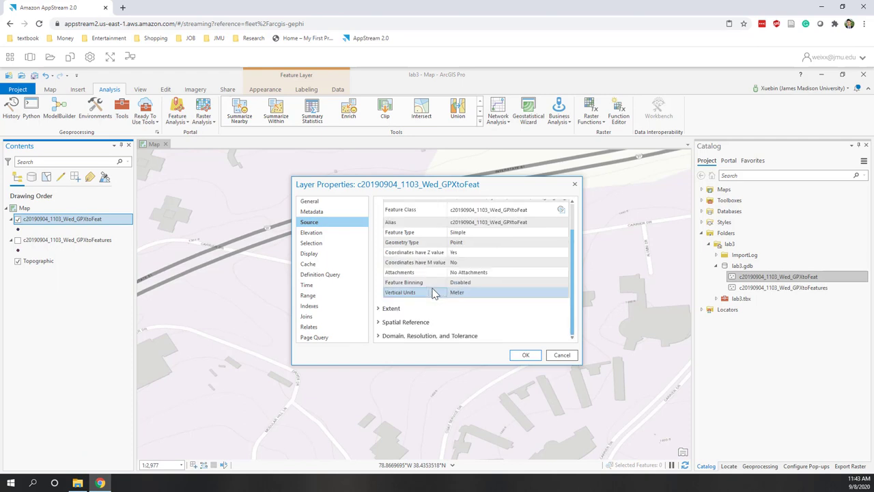
pyautogui.click(379, 322)
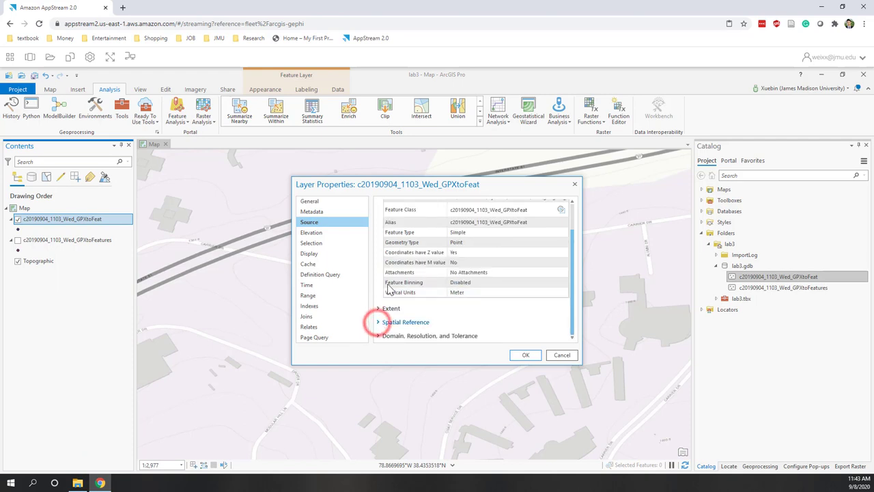
pyautogui.scroll(-3, 388, 289)
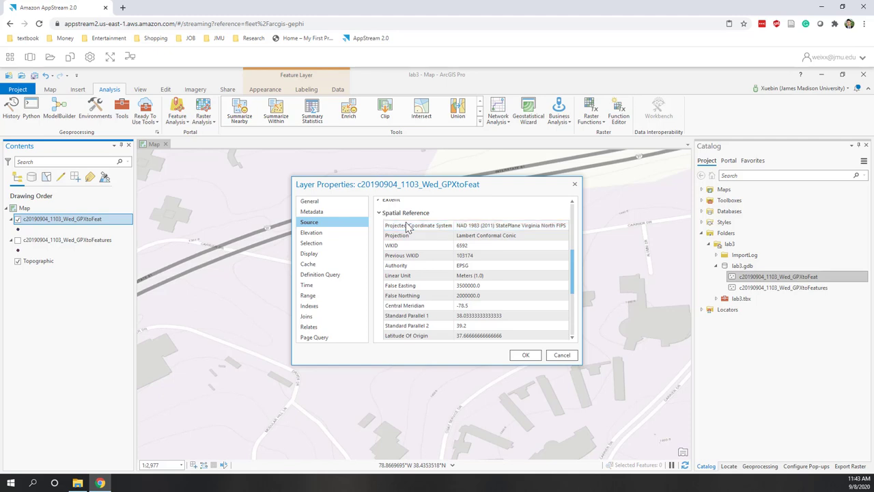
pyautogui.click(496, 229)
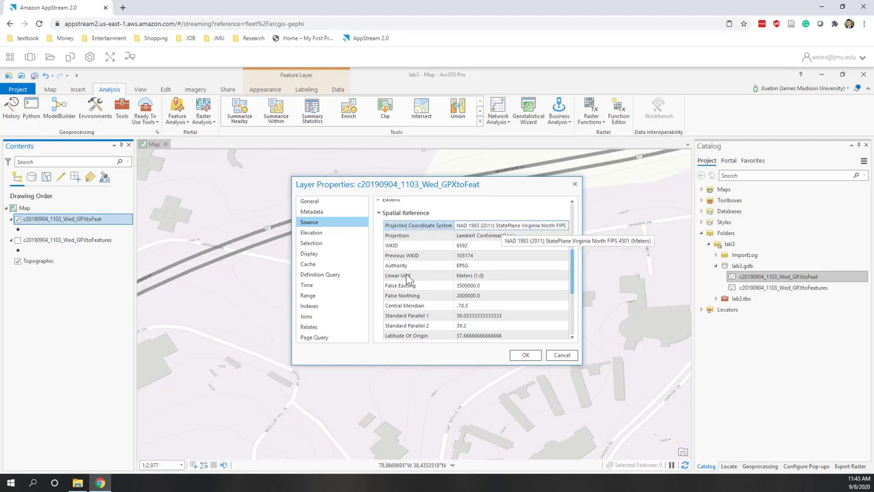
pyautogui.scroll(-4, 407, 278)
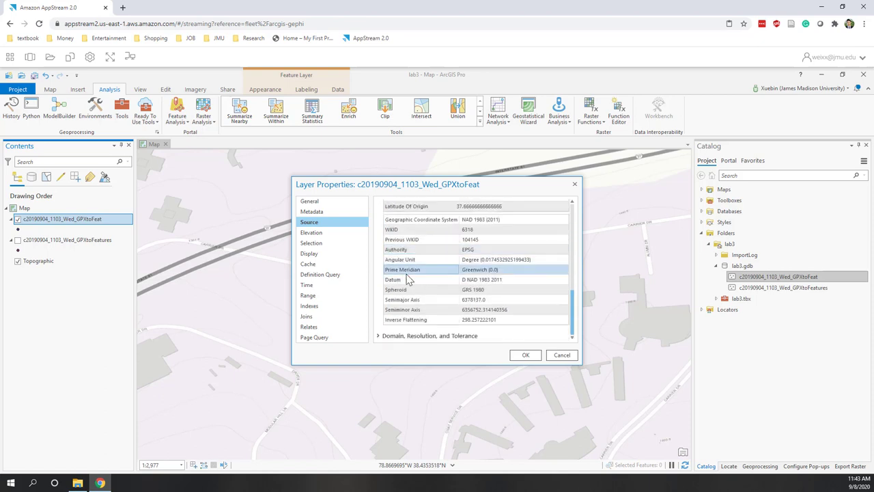
pyautogui.scroll(4, 408, 280)
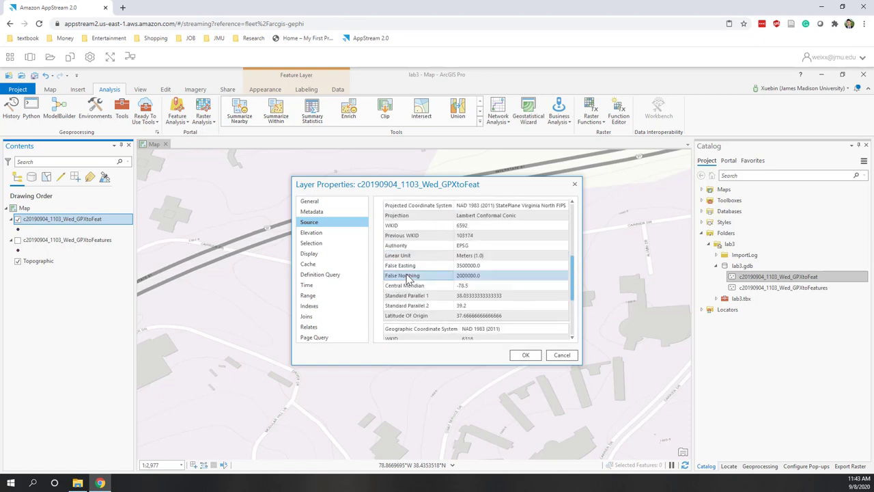
pyautogui.scroll(-2, 408, 277)
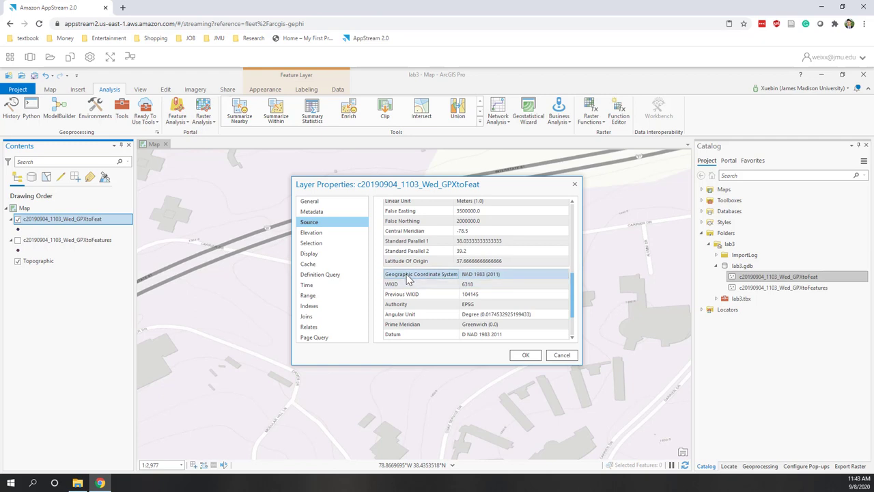
pyautogui.scroll(-2, 408, 280)
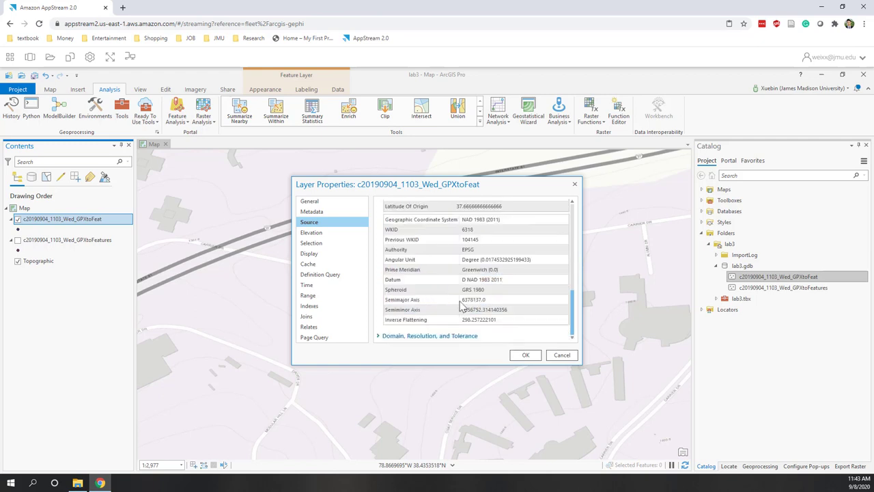
pyautogui.click(572, 358)
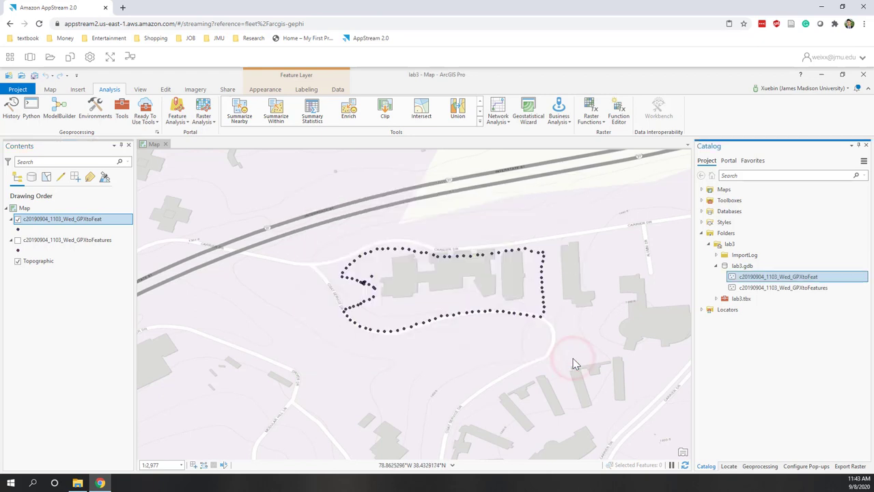
# - Remove the projected c20190904_1103_Wed_GPXtoFeat layer from the map and turn the original c20190904_1103_Wed_GPXtoFeatures layer back on
pyautogui.rightClick(100, 220)
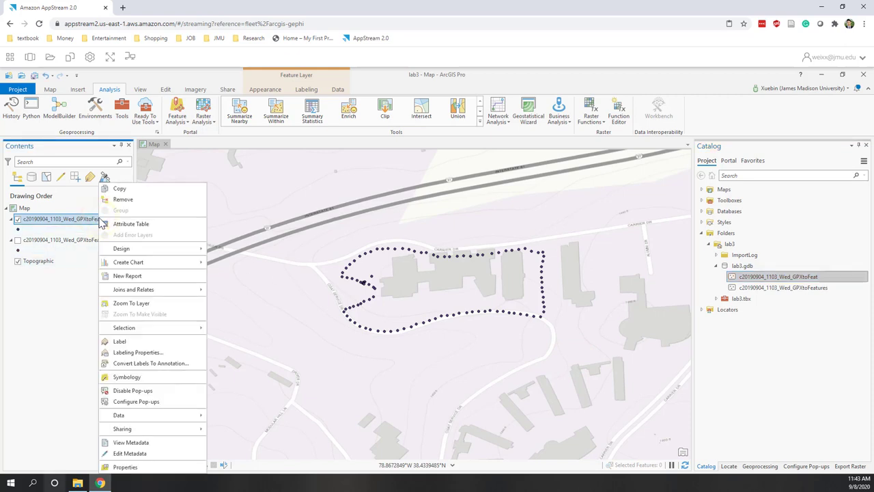
pyautogui.click(117, 199)
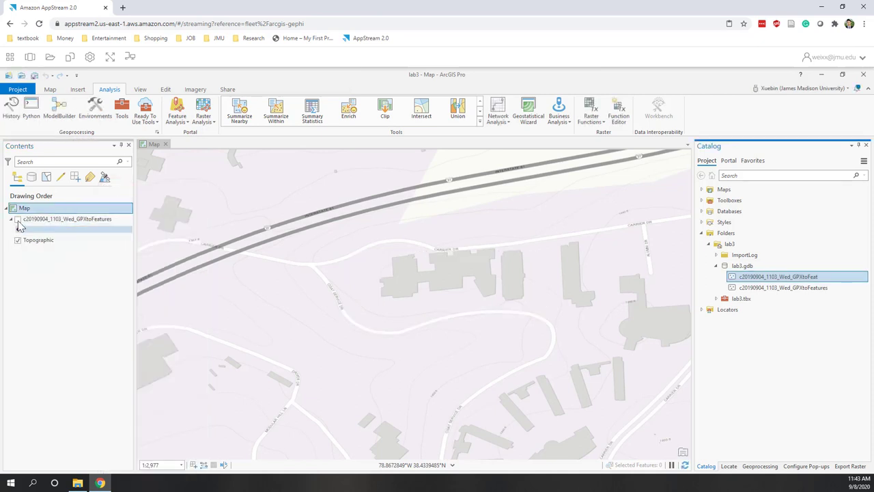
pyautogui.click(18, 220)
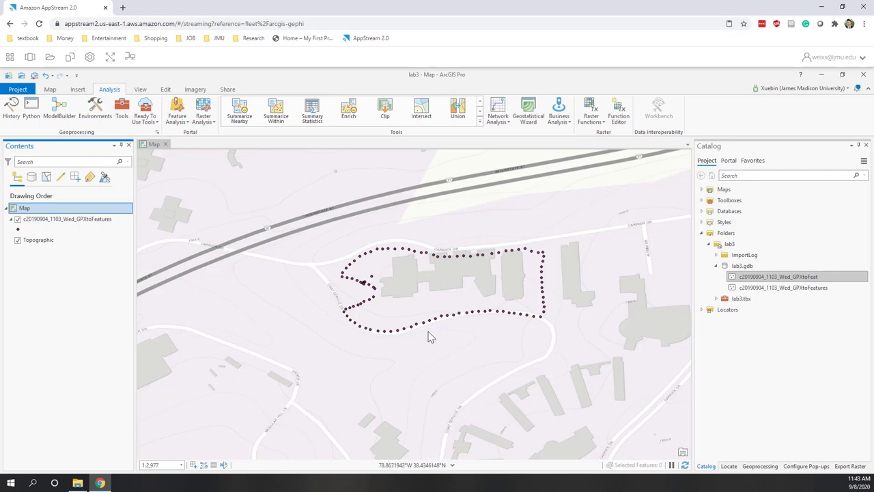
# - Explore the GPX track points and their surroundings on the map at several closer and wider scales
pyautogui.click(49, 89)
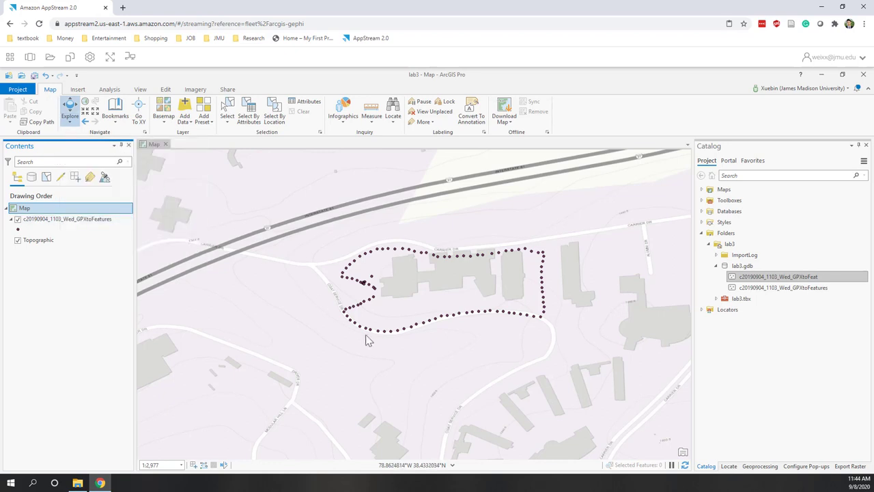
pyautogui.scroll(-1, 419, 379)
pyautogui.scroll(-2, 419, 379)
pyautogui.scroll(3, 442, 332)
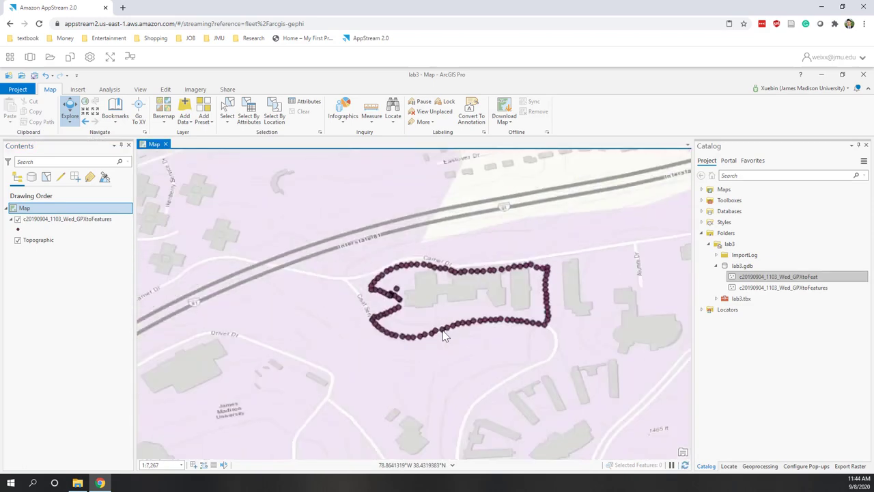
pyautogui.scroll(-3, 443, 334)
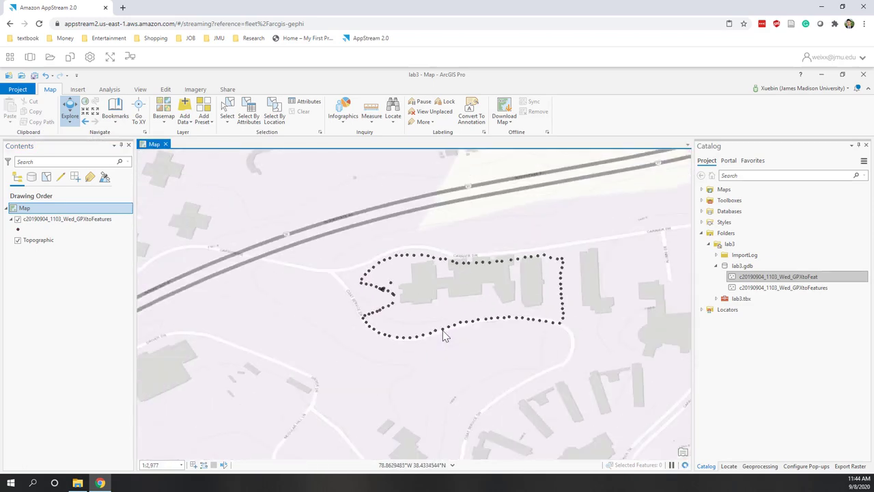
pyautogui.click(450, 372)
pyautogui.scroll(-2, 429, 380)
pyautogui.scroll(-2, 444, 369)
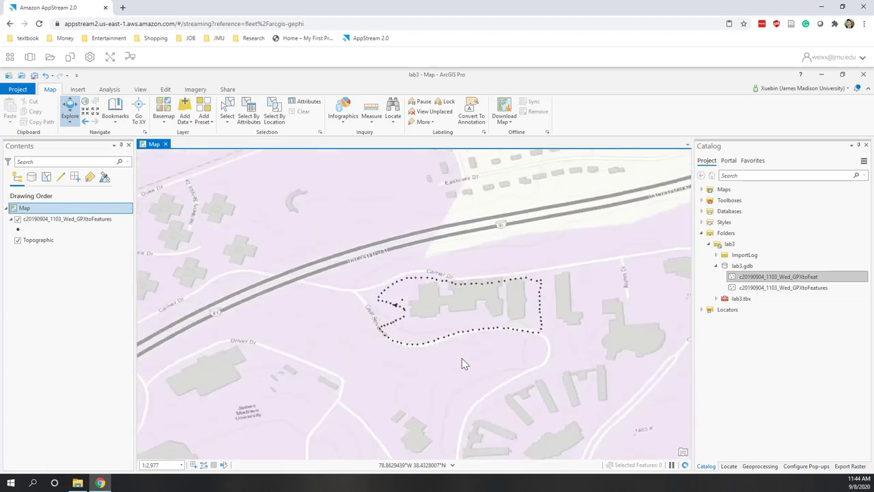
pyautogui.scroll(1, 469, 371)
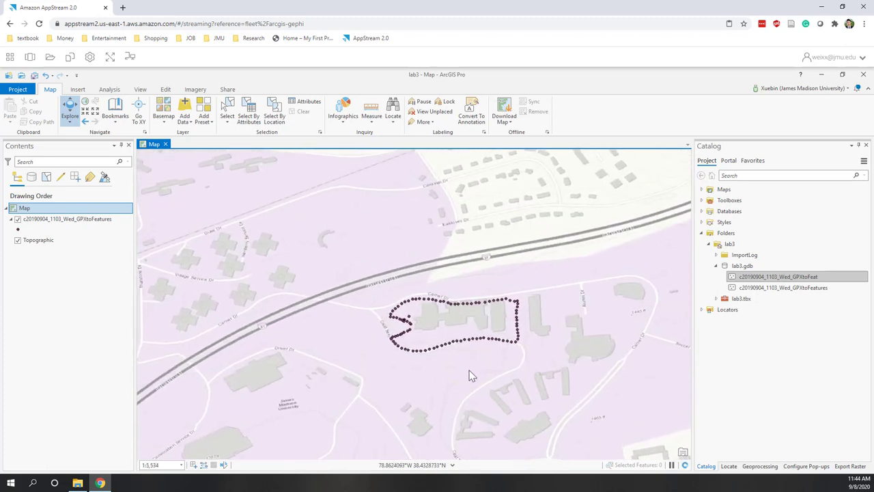
pyautogui.scroll(-1, 469, 372)
pyautogui.scroll(-3, 464, 342)
pyautogui.scroll(4, 473, 362)
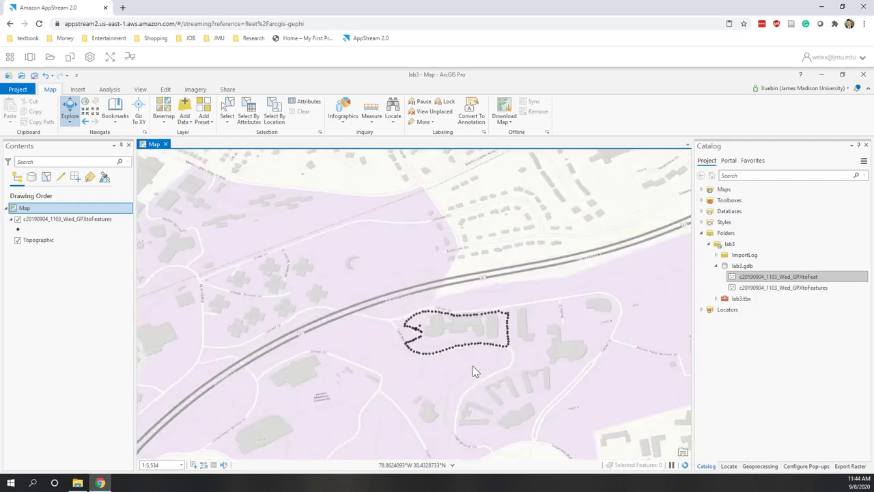
pyautogui.scroll(4, 473, 365)
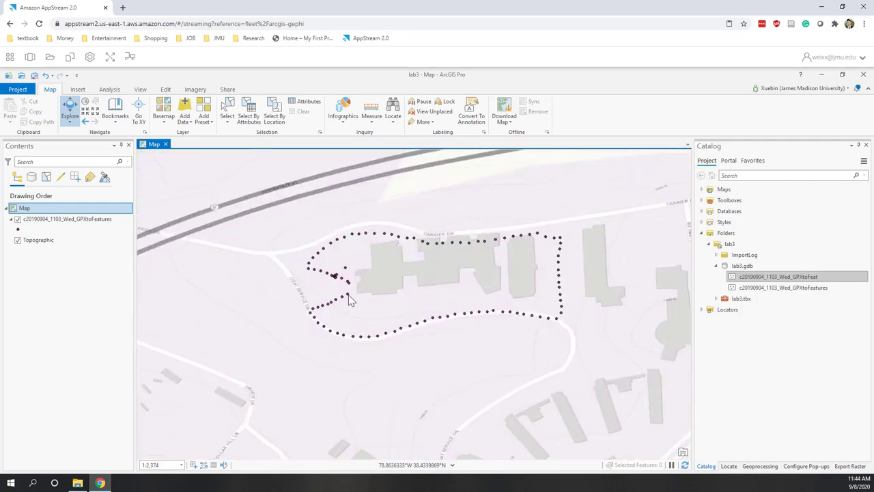
# - Inspect the pop-up attributes of a track point near the inner end of the loop's lower branch, dismissing the security notice
pyautogui.click(348, 295)
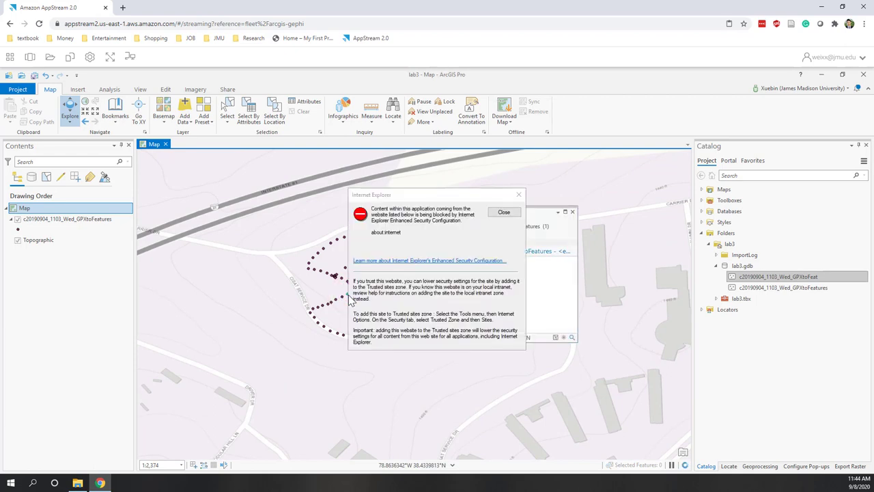
pyautogui.click(504, 212)
pyautogui.scroll(-2, 504, 304)
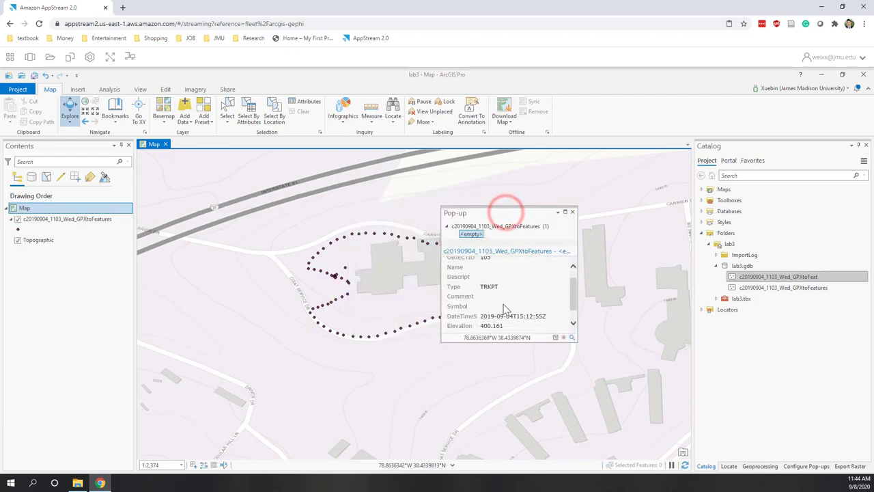
pyautogui.scroll(2, 506, 311)
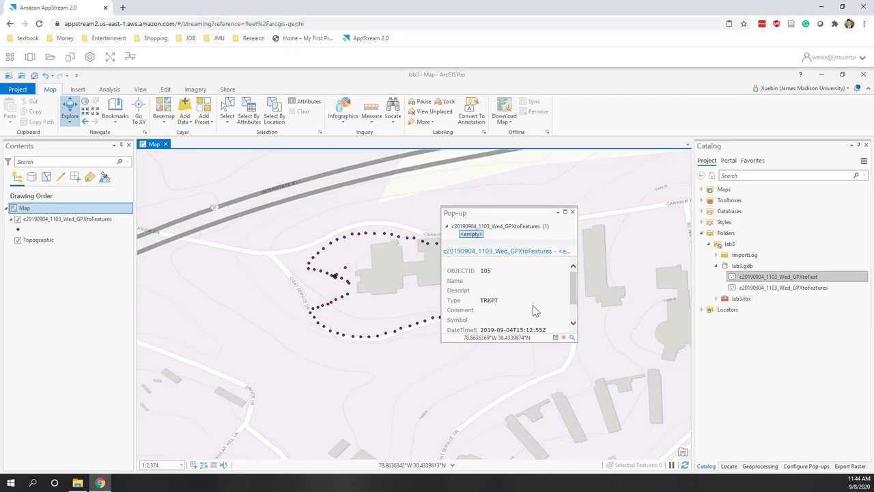
pyautogui.scroll(-2, 534, 308)
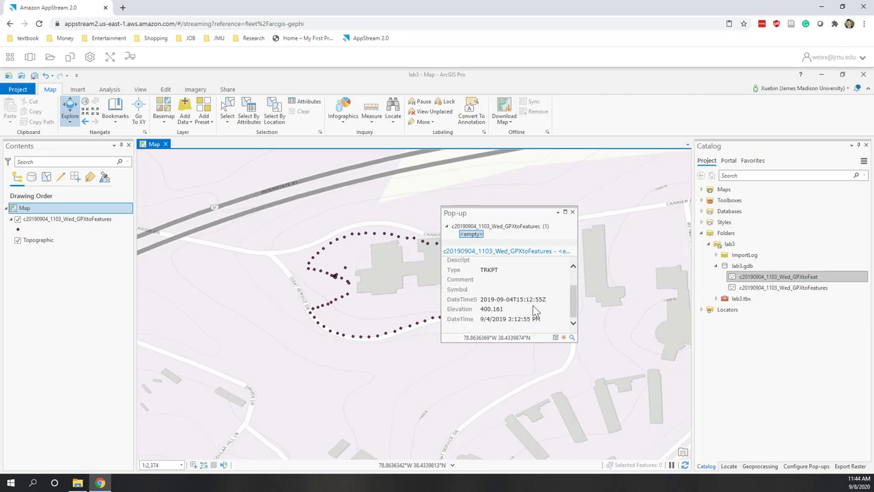
pyautogui.click(572, 211)
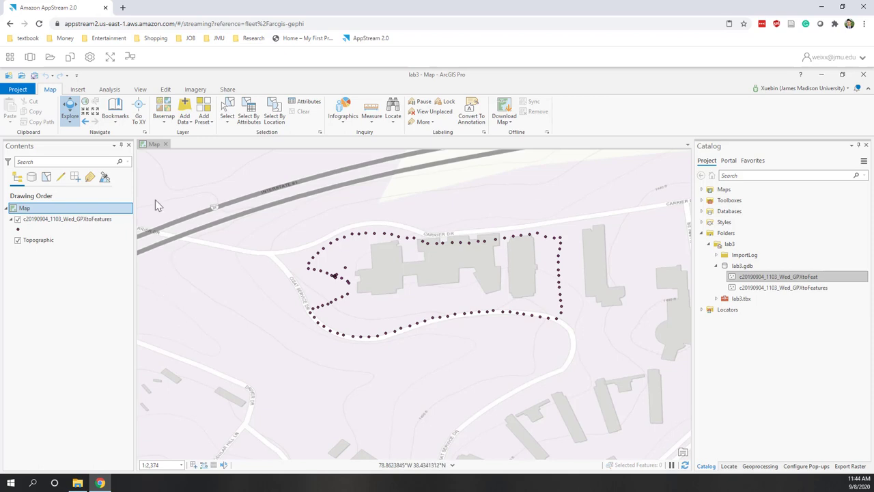
# - Display the on-map Navigator and expand it to full control
pyautogui.click(141, 90)
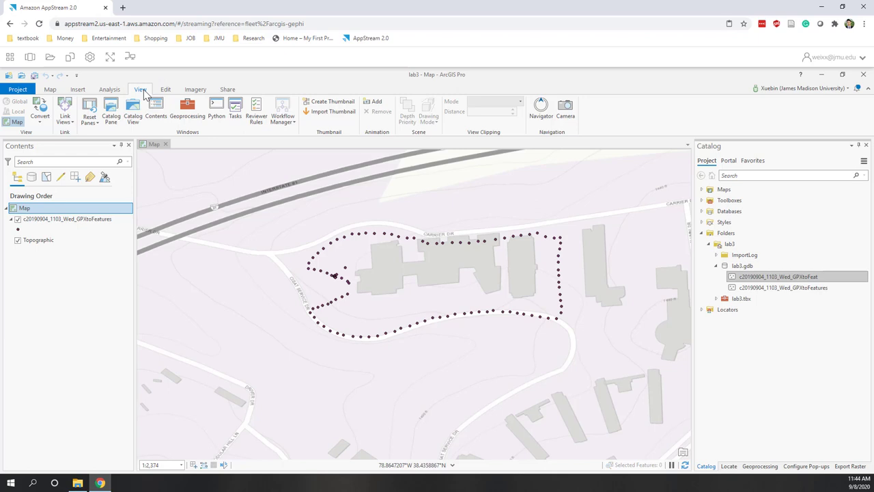
pyautogui.click(541, 110)
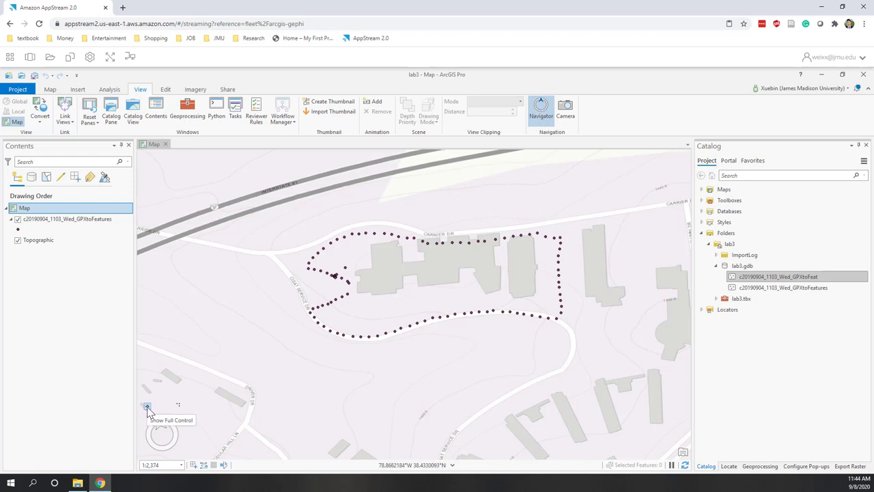
pyautogui.click(147, 408)
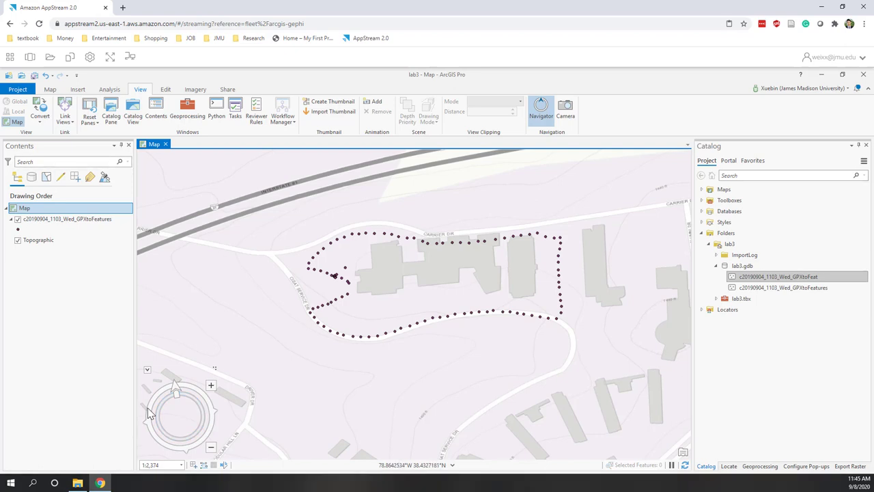
# - Zoom the map in and out with the Navigator, rotate it slightly clockwise, and widen the view around the track
pyautogui.click(211, 386)
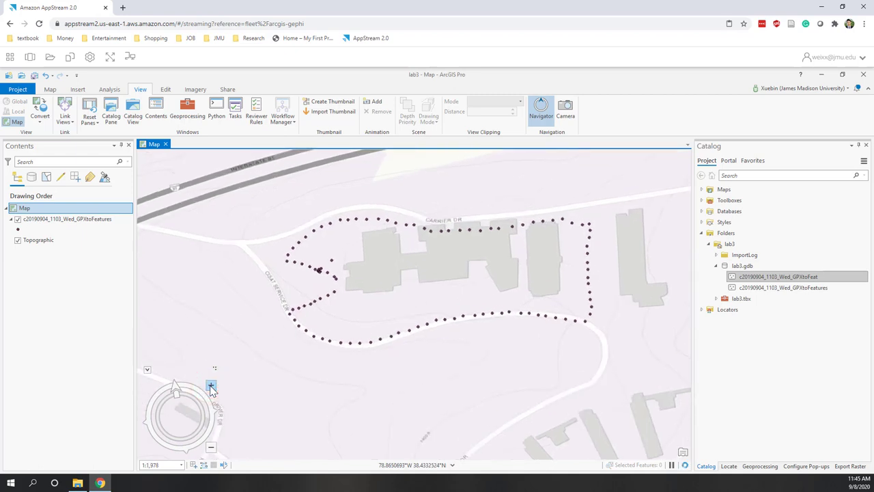
pyautogui.click(213, 449)
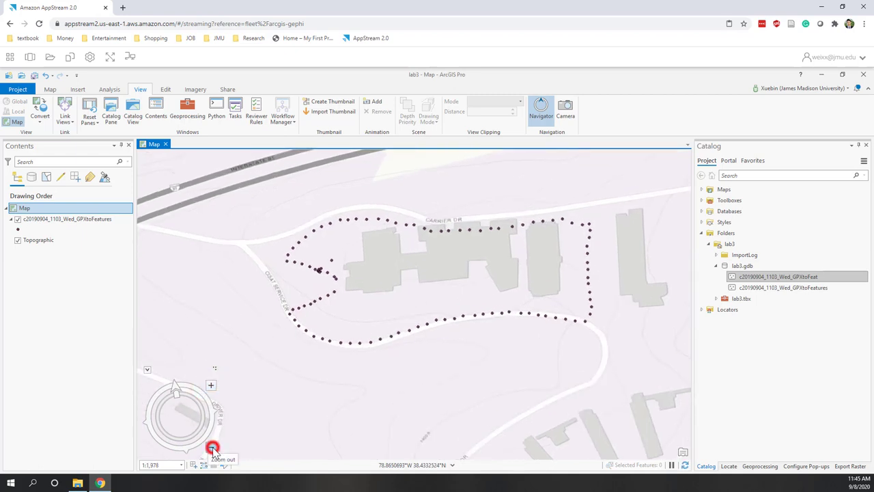
pyautogui.click(213, 448)
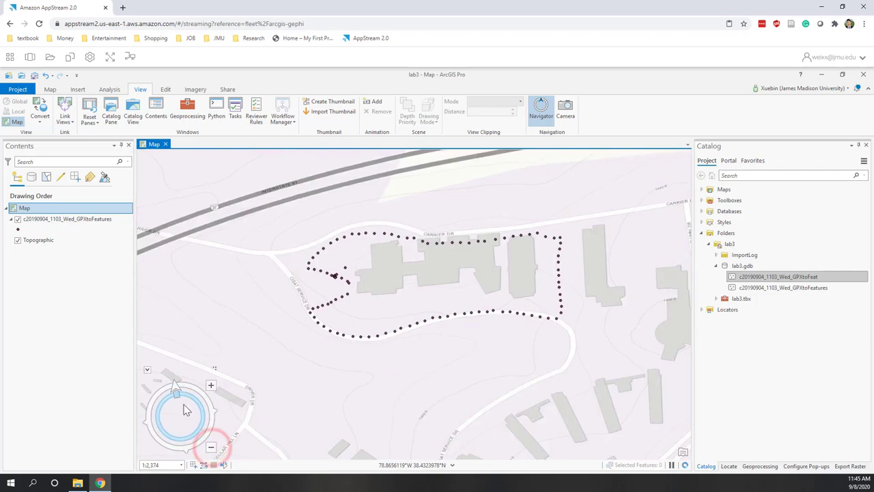
pyautogui.moveTo(176, 389)
pyautogui.mouseDown()
pyautogui.moveTo(200, 400)
pyautogui.moveTo(179, 391)
pyautogui.moveTo(161, 397)
pyautogui.moveTo(197, 393)
pyautogui.moveTo(185, 382)
pyautogui.moveTo(177, 387)
pyautogui.moveTo(186, 389)
pyautogui.mouseUp()
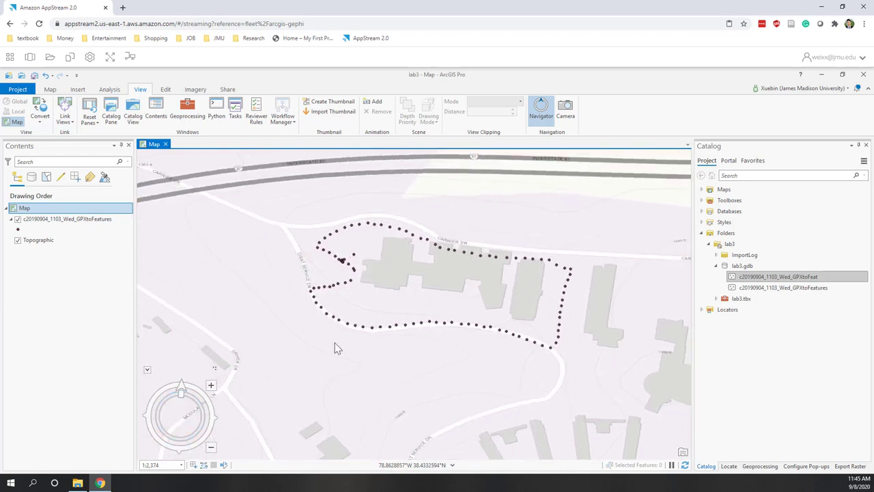
pyautogui.scroll(-1, 428, 324)
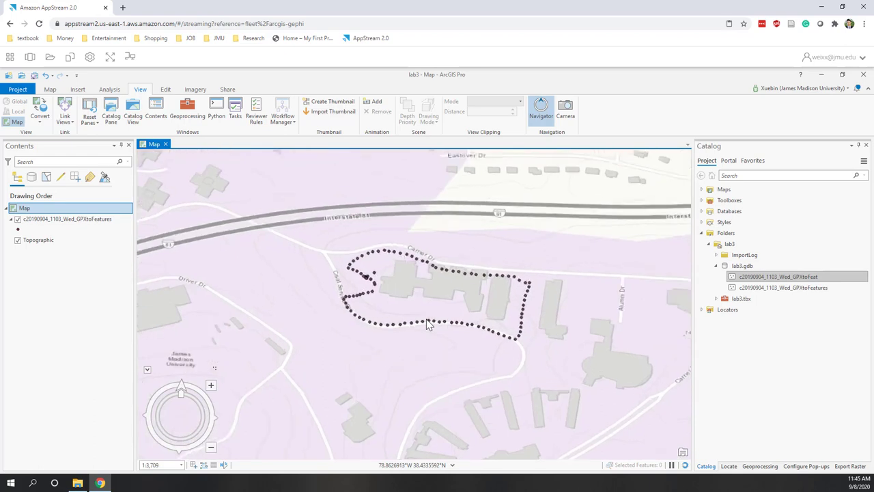
# - Enable time on the c20190904_1103_Wed_GPXtoFeatures layer, giving each feature a single time field and using DateTime as that field
pyautogui.scroll(2, 428, 324)
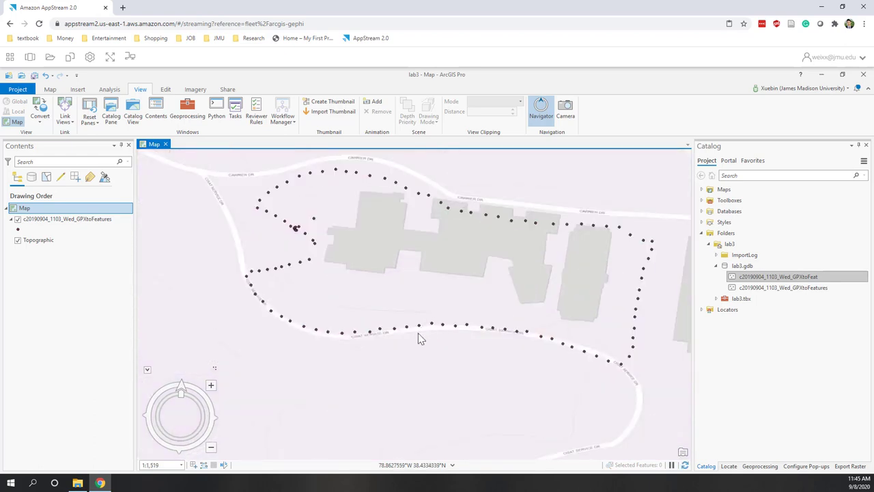
pyautogui.click(762, 384)
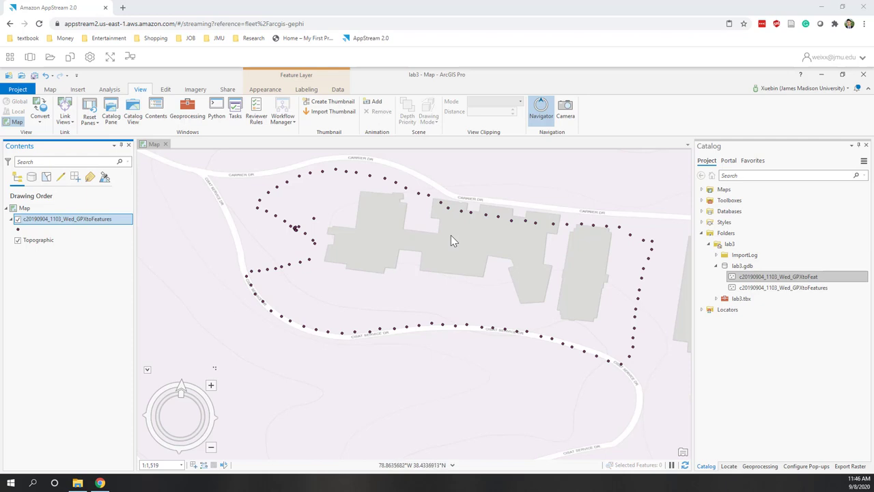
pyautogui.rightClick(82, 219)
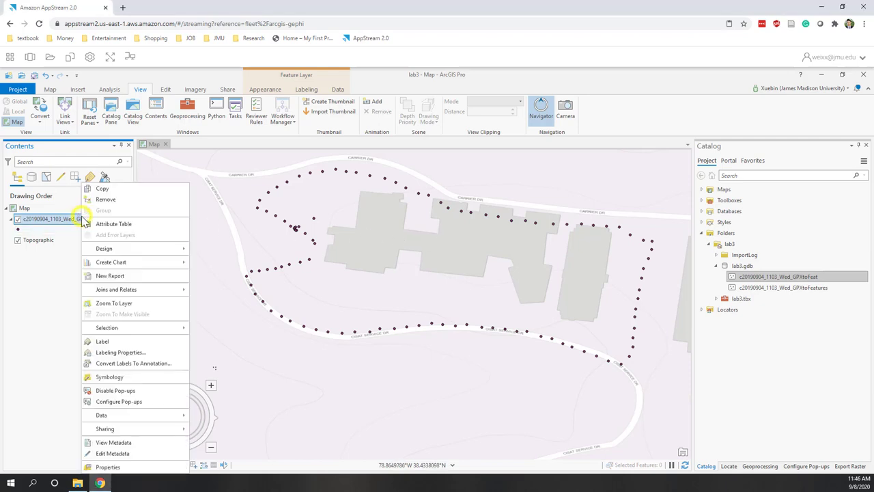
pyautogui.click(108, 467)
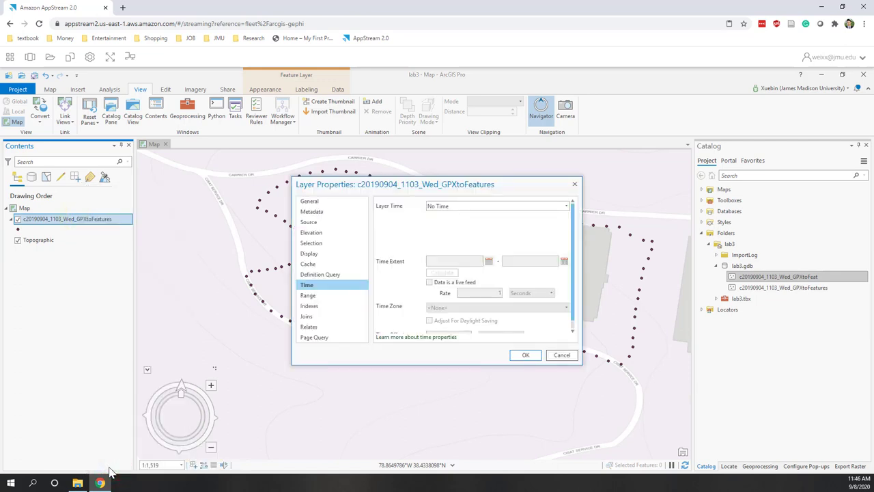
pyautogui.click(313, 289)
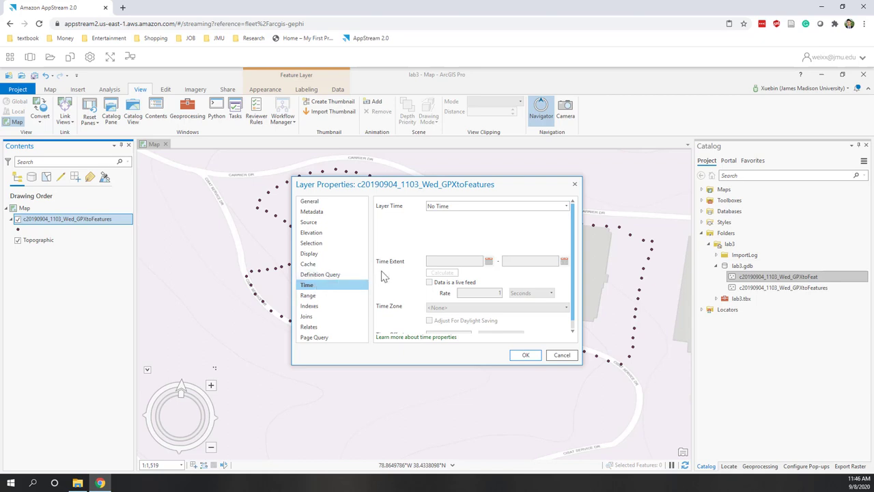
pyautogui.click(449, 209)
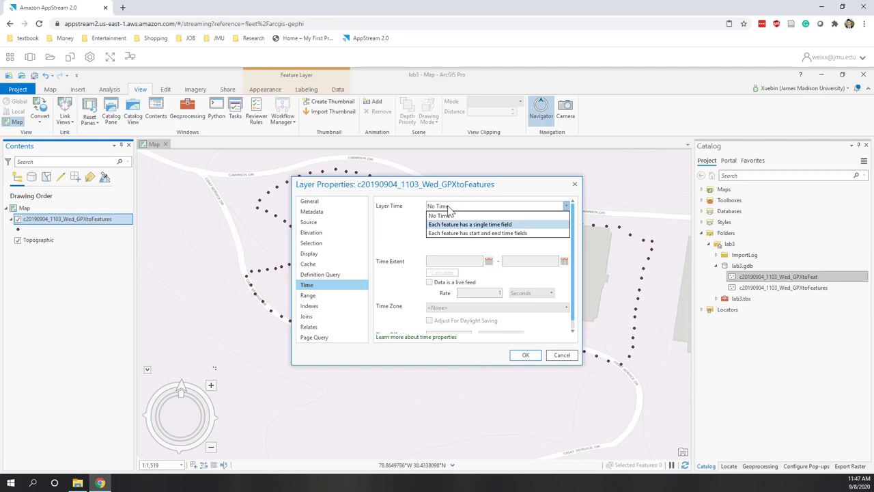
pyautogui.click(490, 224)
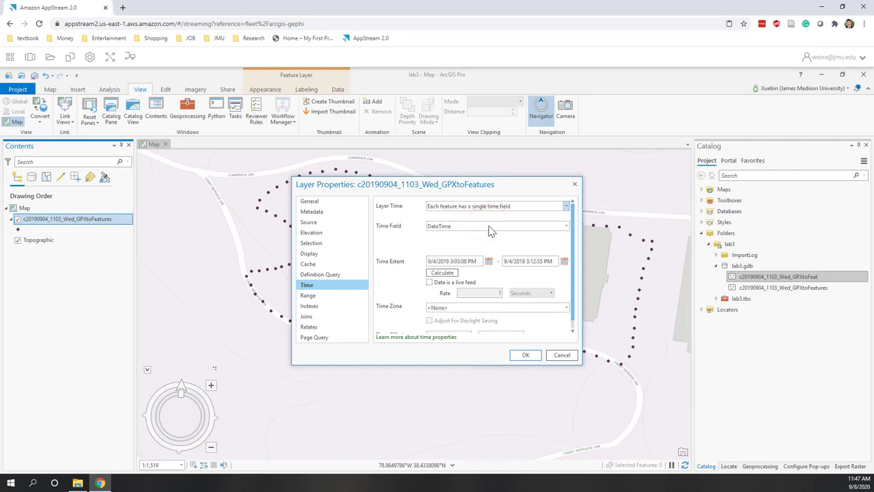
pyautogui.click(446, 228)
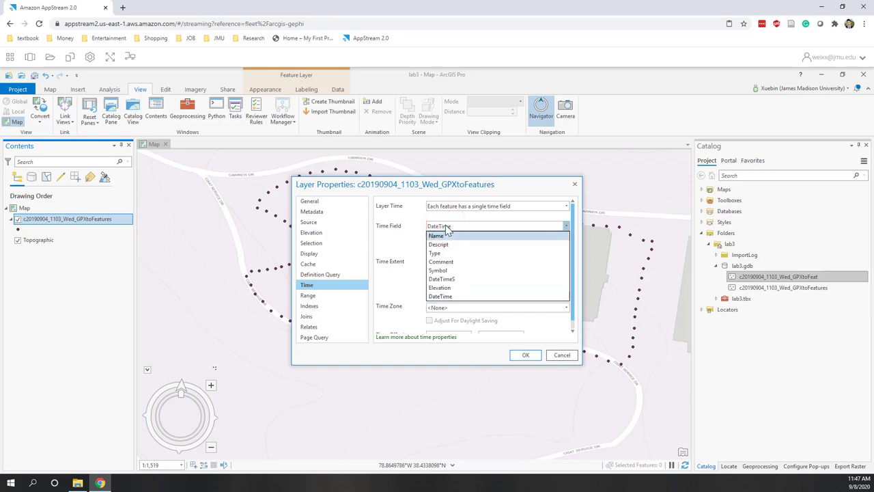
pyautogui.click(442, 297)
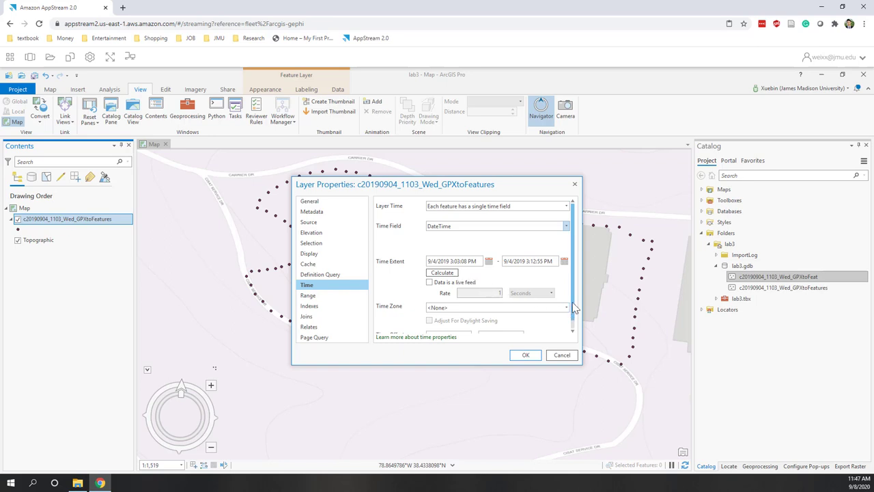
pyautogui.moveTo(575, 309); pyautogui.dragTo(576, 345)
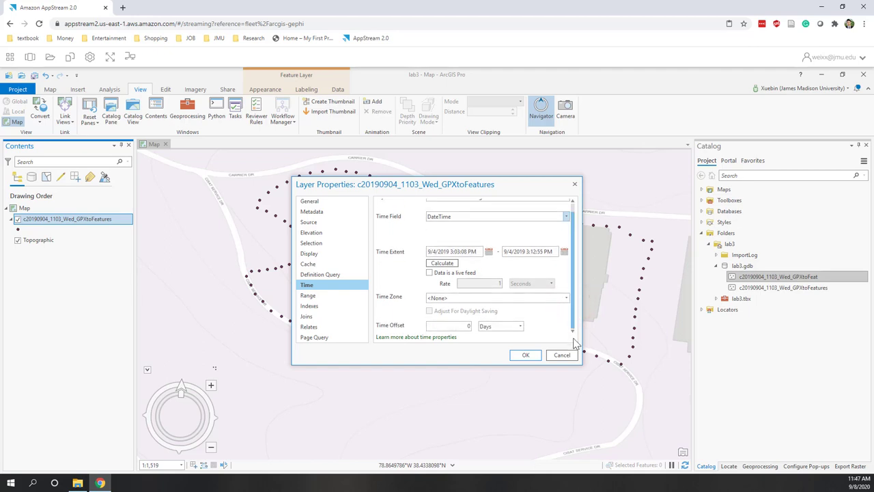
pyautogui.click(528, 356)
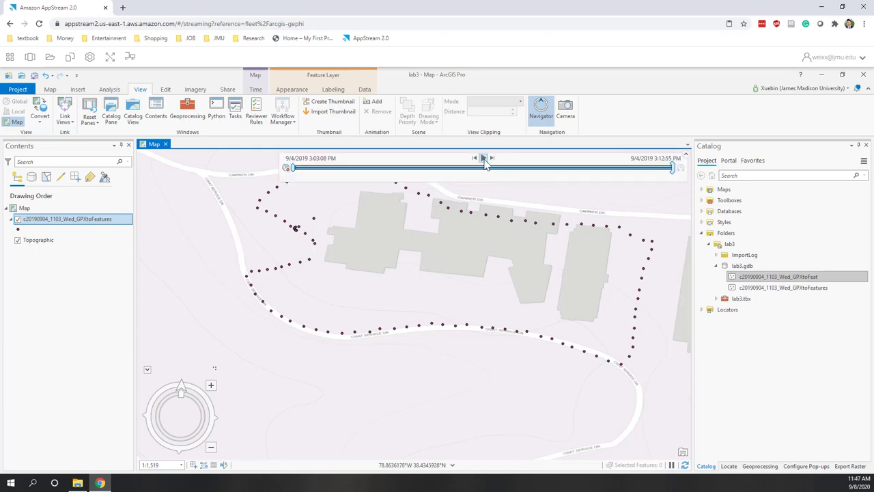
# - Activate the map's time filter with a 20-second step interval and move the time window to the start of the track
pyautogui.click(256, 91)
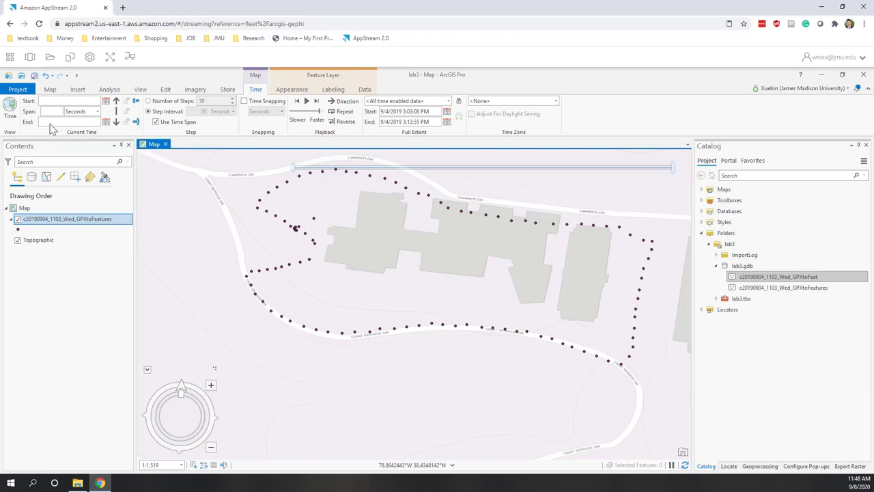
pyautogui.click(164, 113)
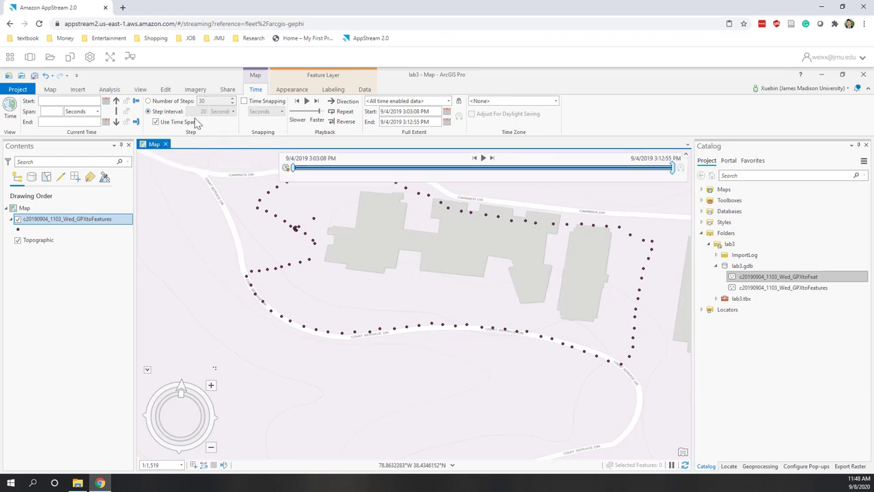
pyautogui.click(455, 178)
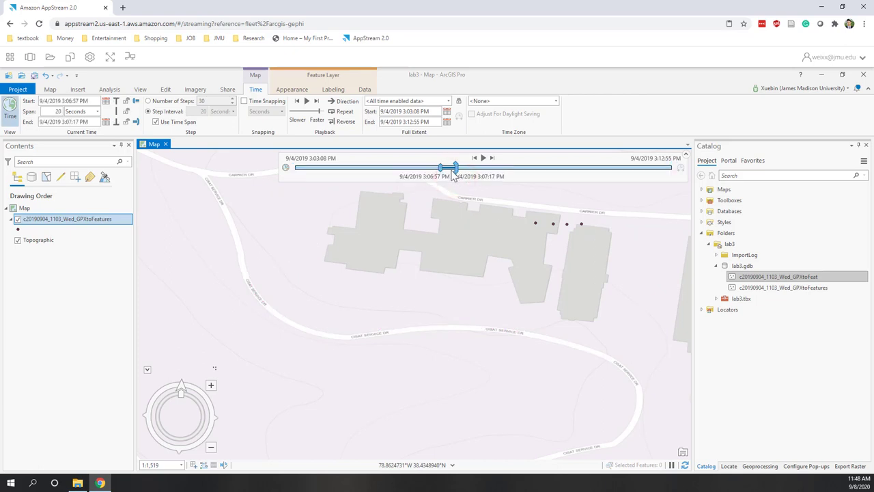
pyautogui.moveTo(450, 173); pyautogui.dragTo(287, 172)
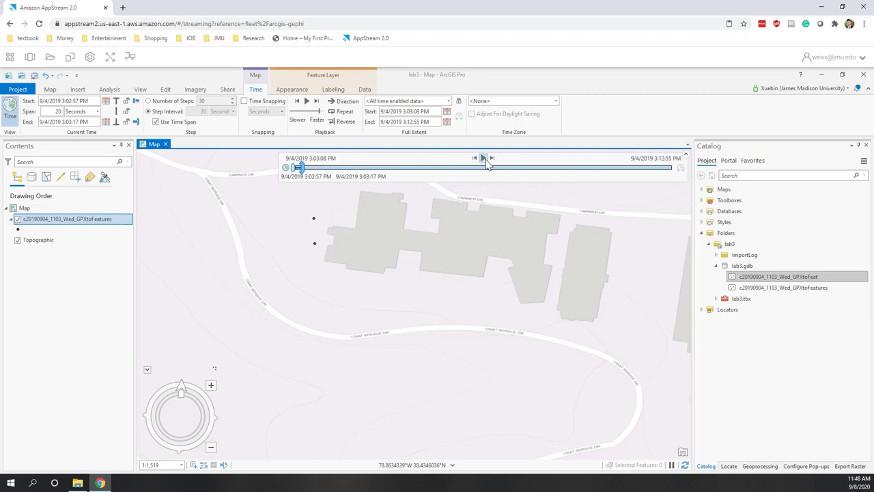
# - Play the track's time animation, replay it, and turn off the map's time filter to show all points
pyautogui.click(483, 158)
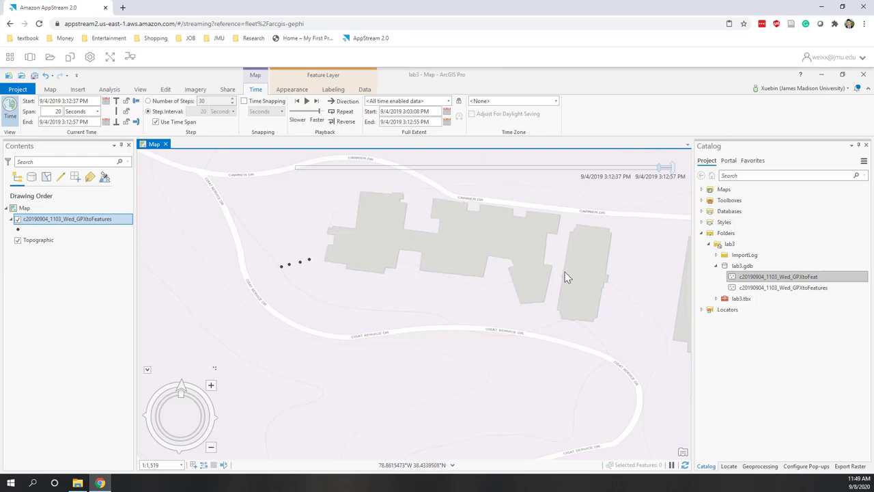
pyautogui.moveTo(526, 220)
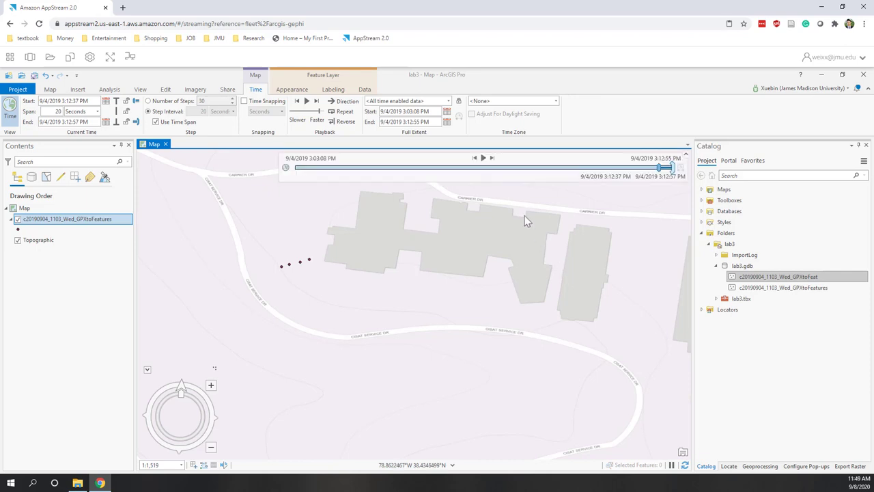
pyautogui.click(483, 159)
pyautogui.click(9, 111)
pyautogui.click(9, 114)
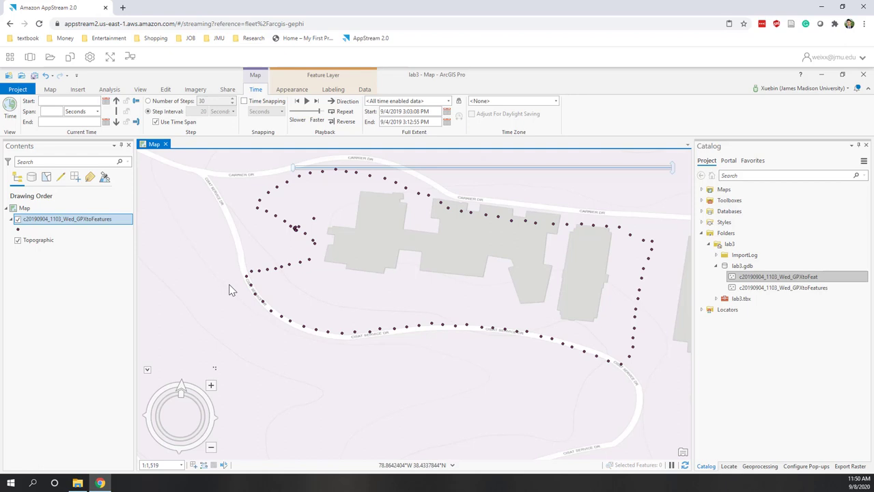
# - Convert the map to a local scene
pyautogui.click(140, 89)
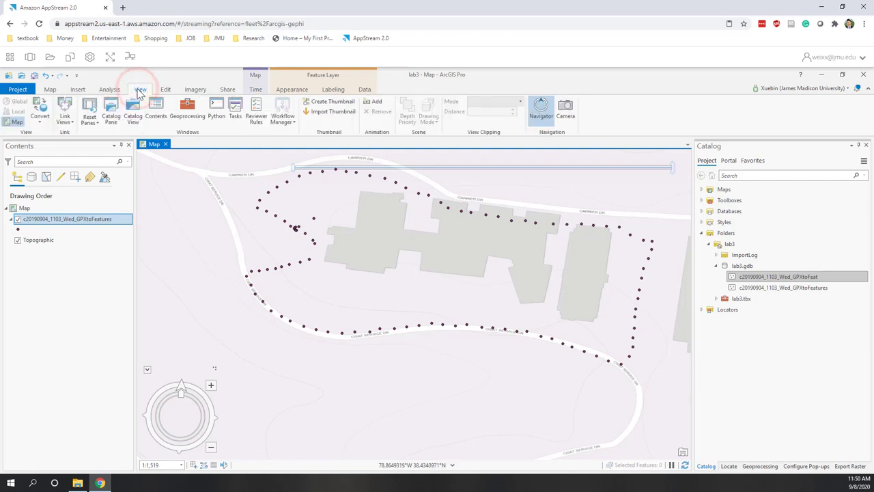
pyautogui.click(41, 120)
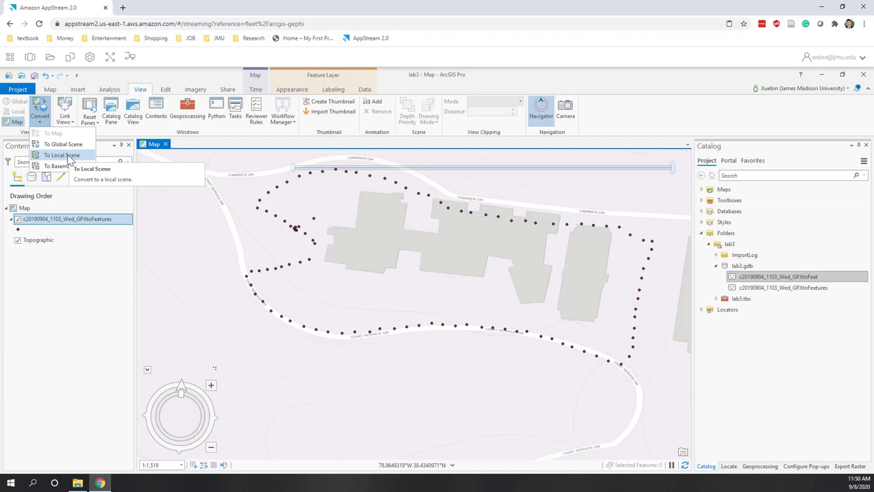
pyautogui.click(67, 156)
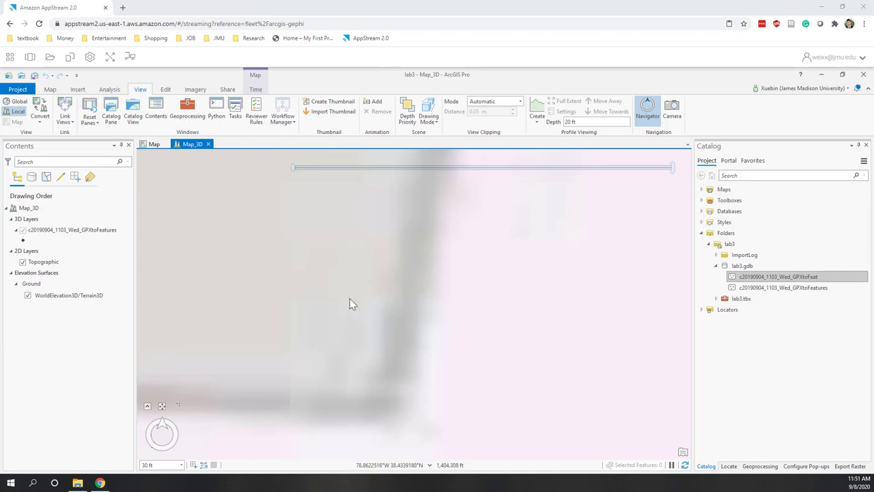
# - Expand the scene's Navigator to full control and zoom out until the whole GPX track and surrounding buildings are in view
pyautogui.click(148, 407)
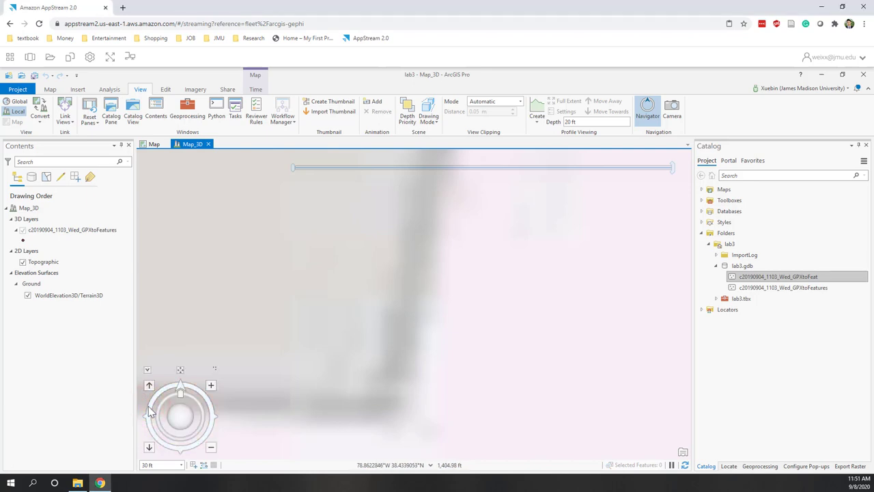
pyautogui.click(212, 448)
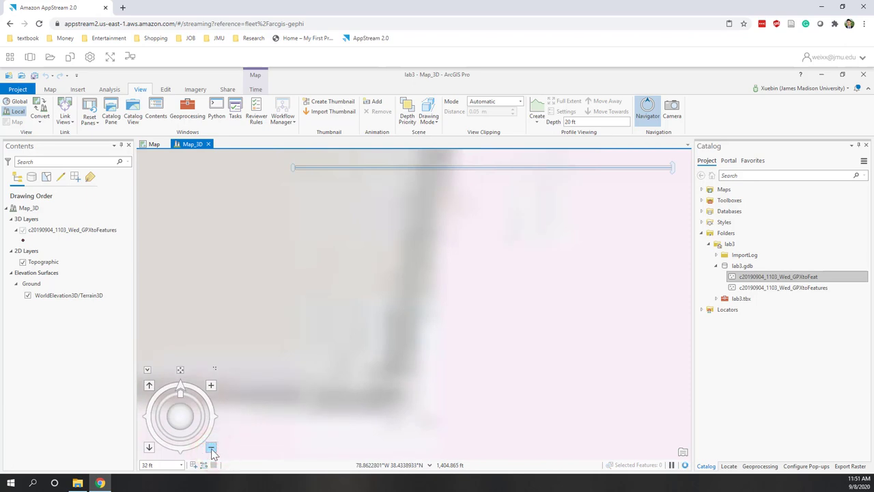
pyautogui.click(212, 450)
pyautogui.click(212, 449)
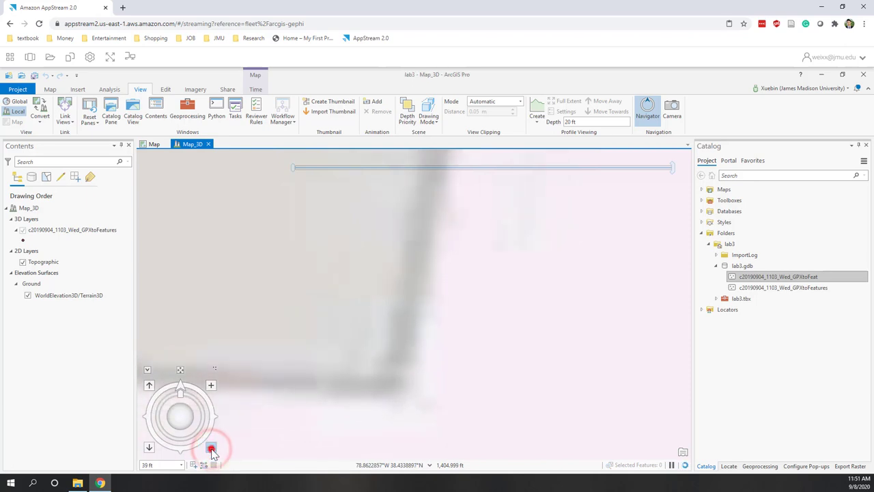
pyautogui.click(212, 450)
pyautogui.click(212, 449)
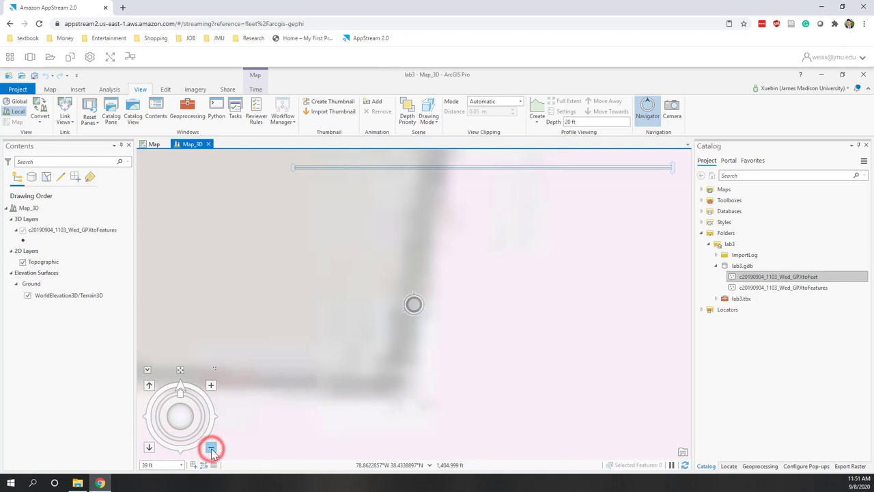
pyautogui.click(212, 449)
pyautogui.click(211, 450)
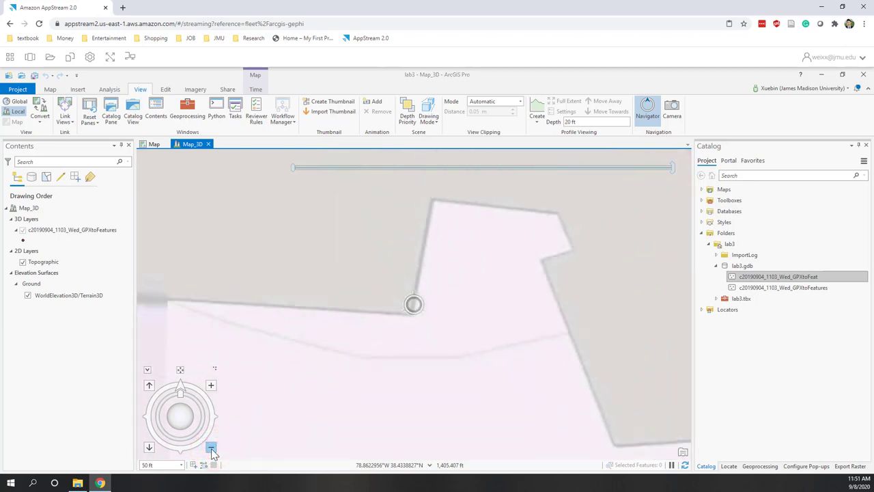
pyautogui.click(212, 450)
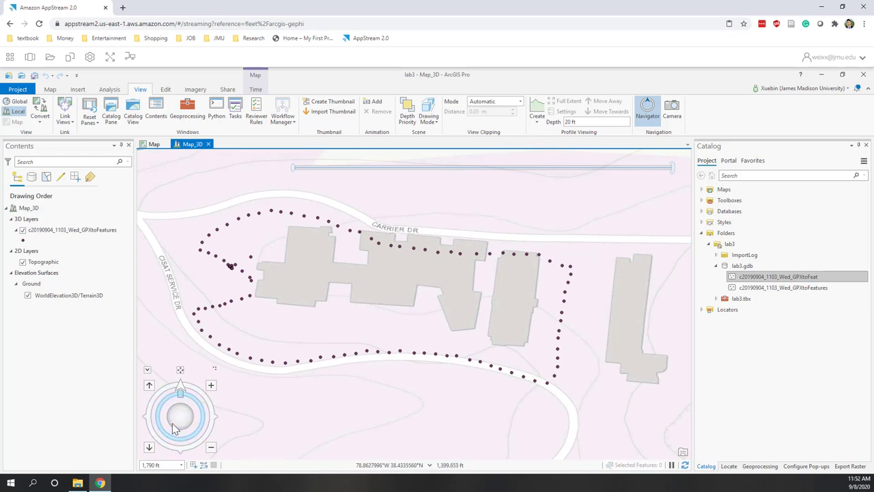
# - Tilt the scene into an oblique perspective with the Navigator and repeatedly lower the camera toward the ground
pyautogui.moveTo(181, 425); pyautogui.dragTo(182, 357)
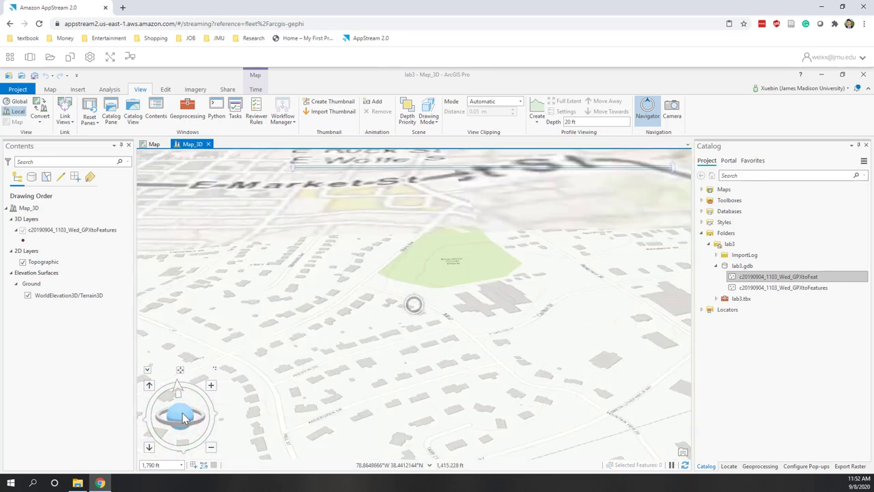
pyautogui.moveTo(183, 418); pyautogui.dragTo(180, 414)
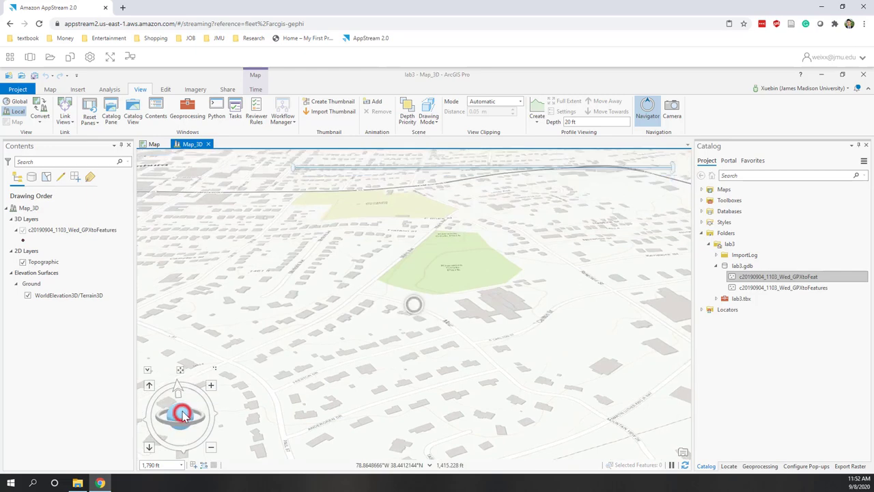
pyautogui.click(149, 448)
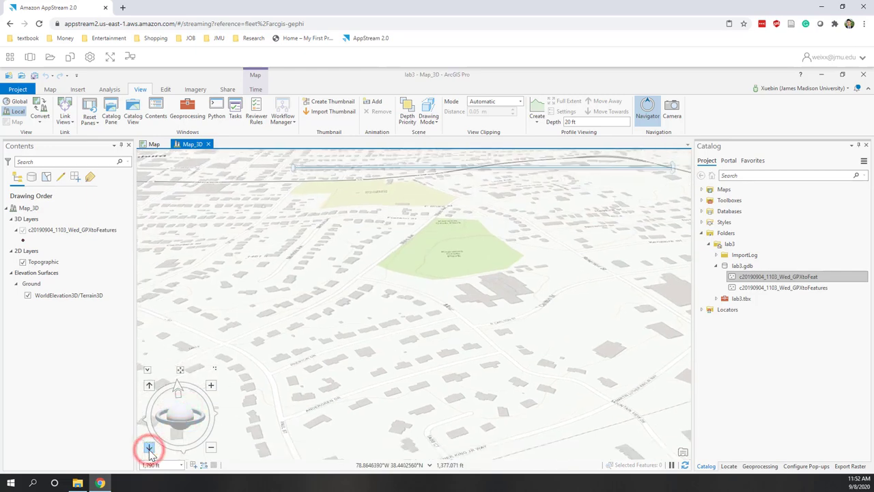
pyautogui.click(149, 448)
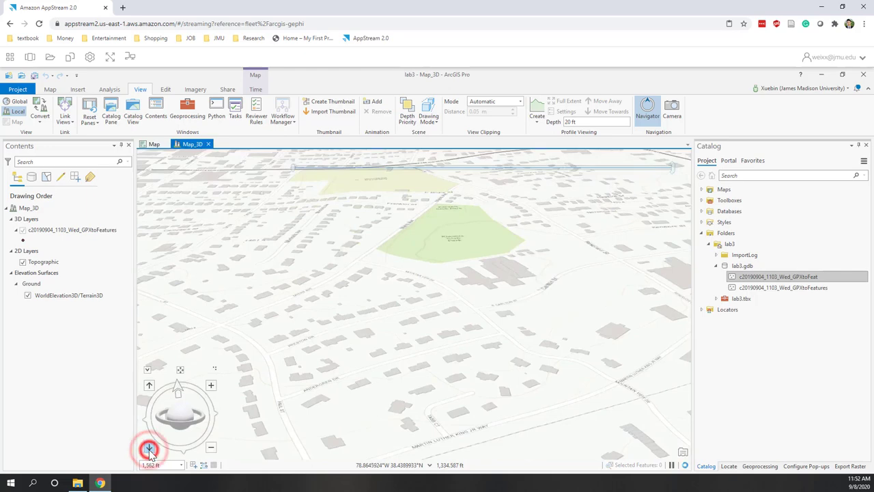
pyautogui.click(149, 448)
pyautogui.click(149, 448)
pyautogui.click(149, 449)
pyautogui.click(149, 448)
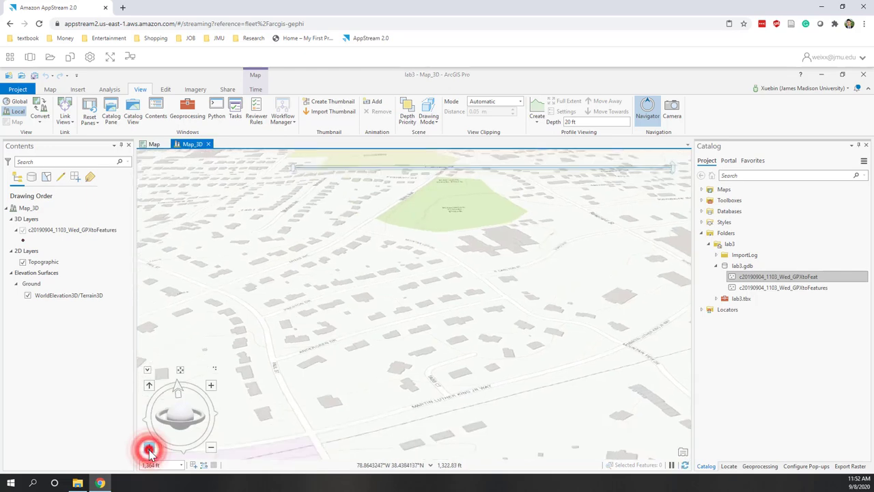
pyautogui.click(149, 448)
pyautogui.click(148, 448)
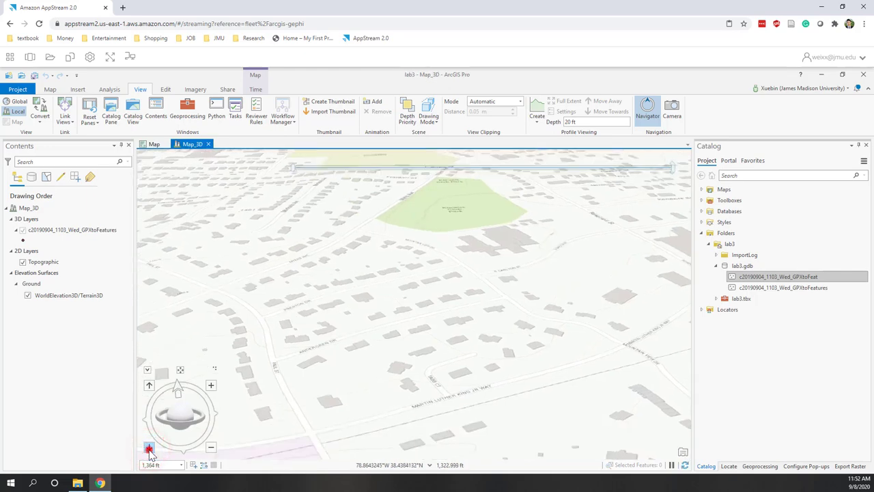
pyautogui.click(149, 449)
pyautogui.click(149, 449)
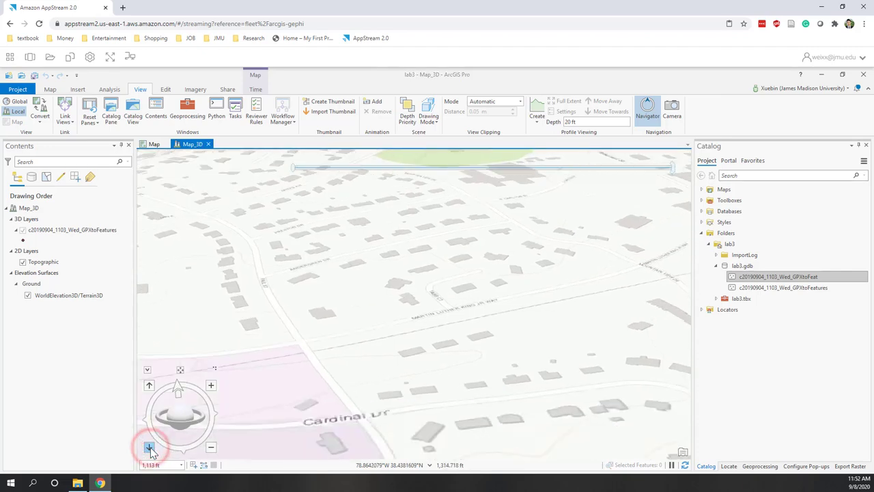
pyautogui.click(149, 448)
pyautogui.click(149, 448)
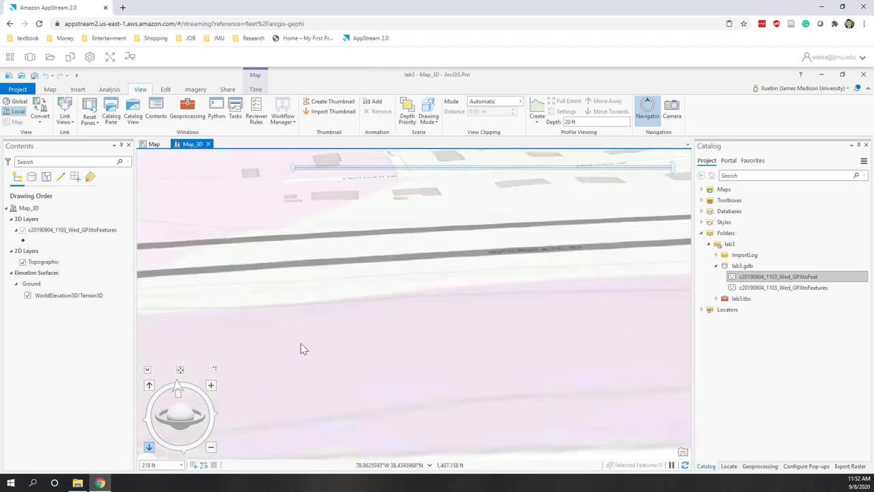
# - Raise and lower the scene camera, zoom out over the buildings beside Carrier Dr, and adjust the tilt to examine the area
pyautogui.click(151, 386)
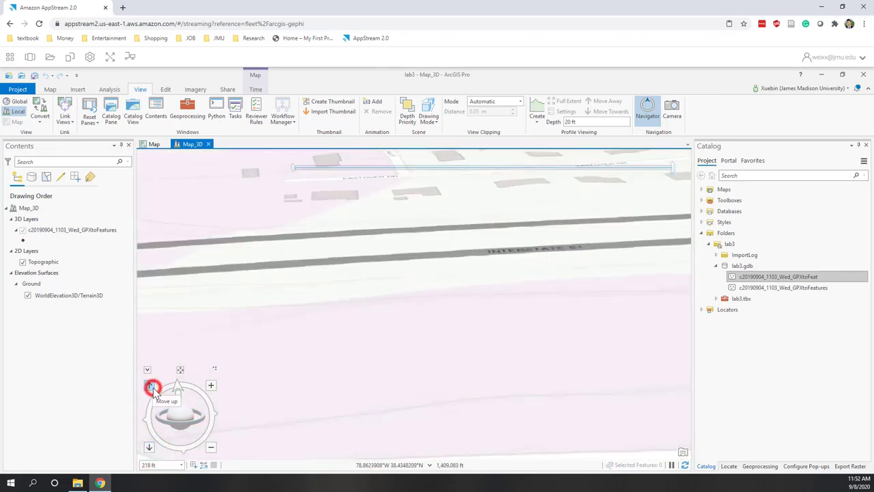
pyautogui.click(150, 386)
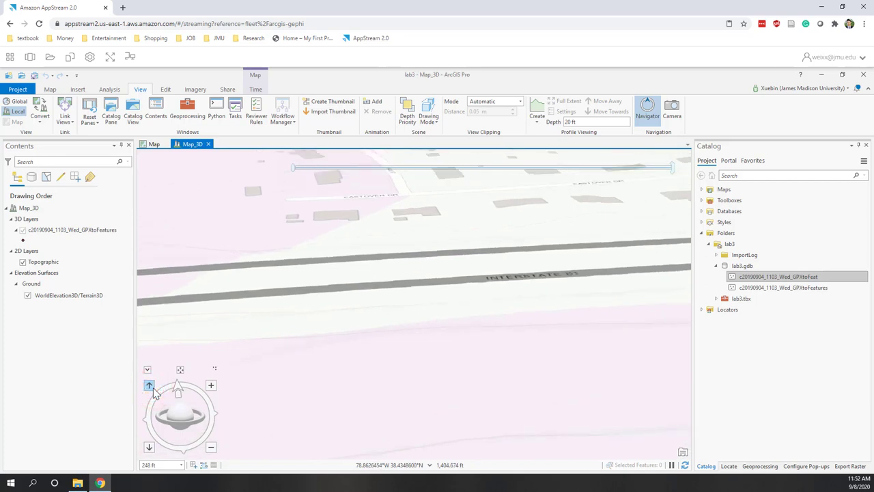
pyautogui.click(149, 448)
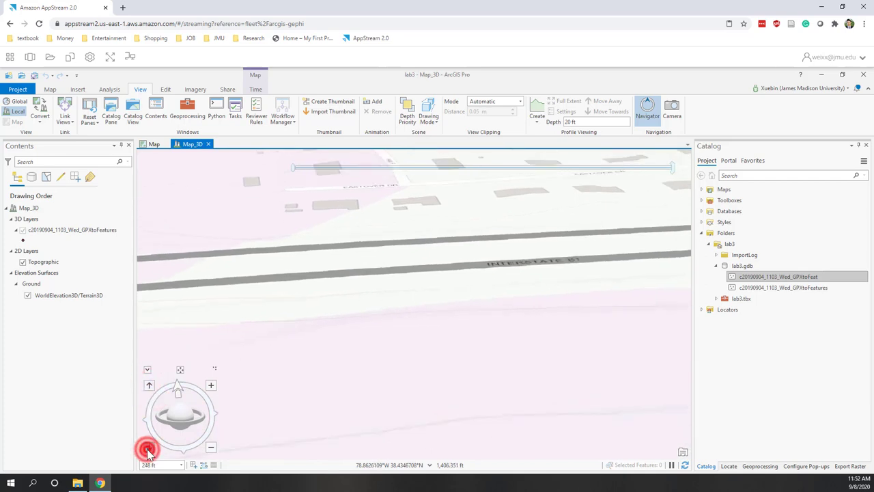
pyautogui.click(149, 448)
pyautogui.click(149, 449)
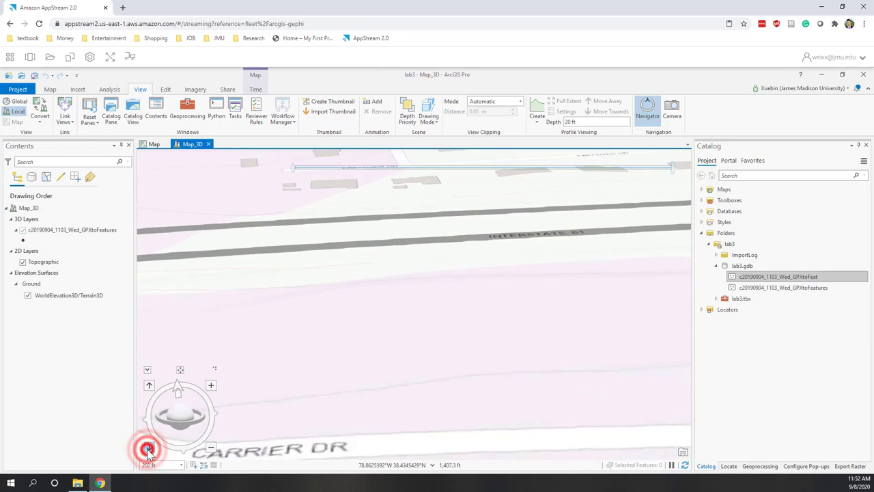
pyautogui.click(149, 448)
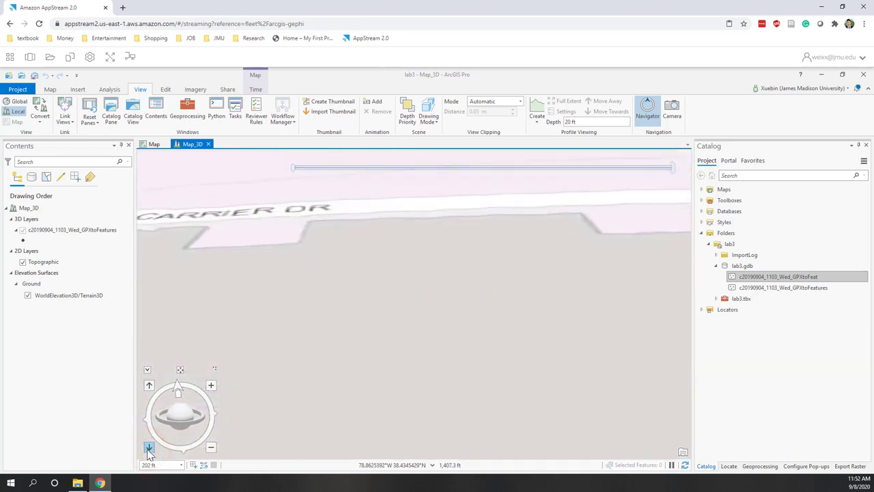
pyautogui.click(211, 447)
pyautogui.click(212, 449)
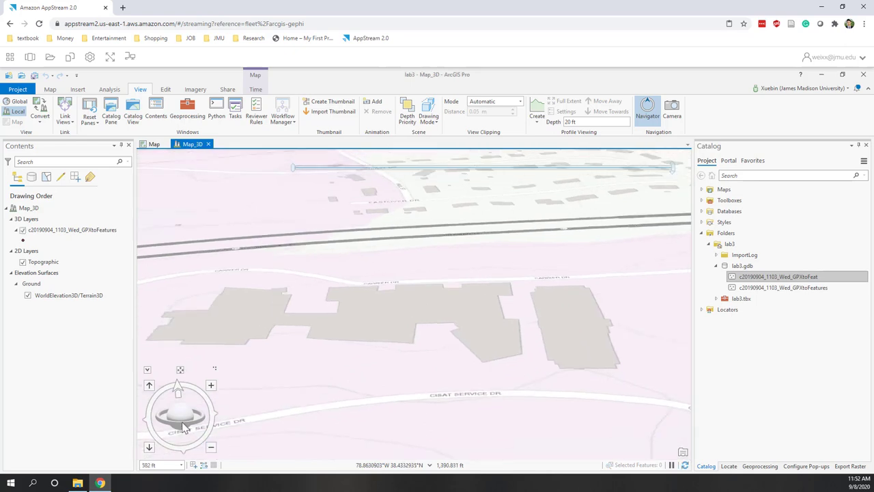
pyautogui.moveTo(183, 427); pyautogui.dragTo(184, 414)
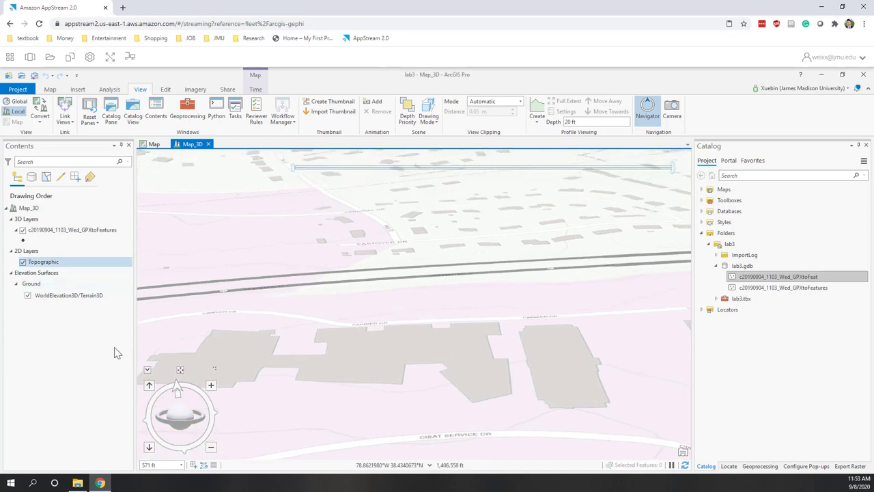
# - Turn off the Topographic layer and the WorldElevation3D/Terrain3D surface, and inspect the track points alone from a lowered, tilted camera
pyautogui.click(23, 262)
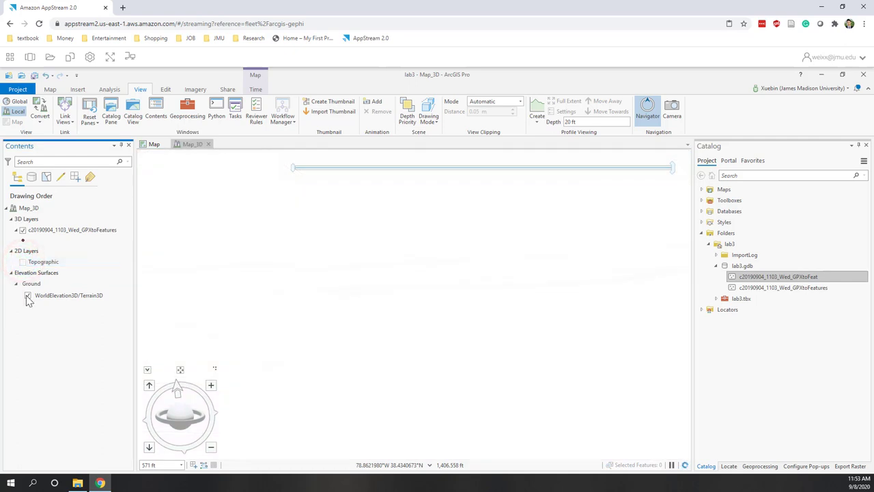
pyautogui.click(28, 295)
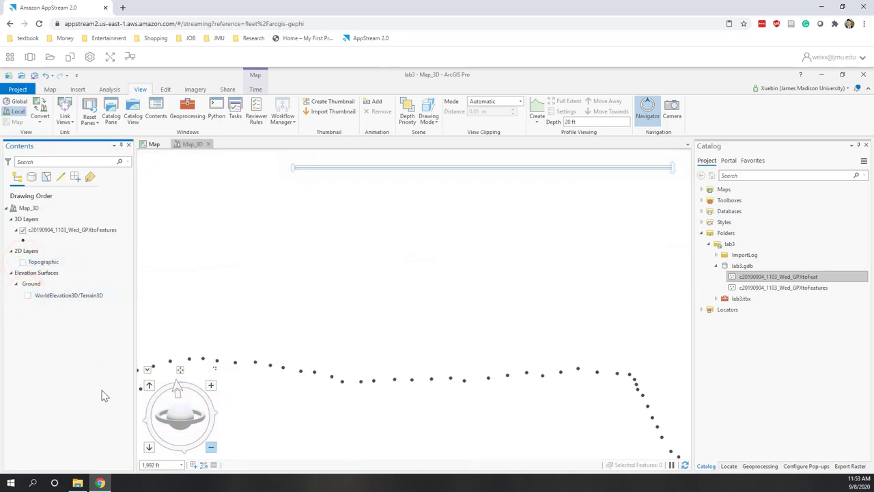
pyautogui.click(149, 446)
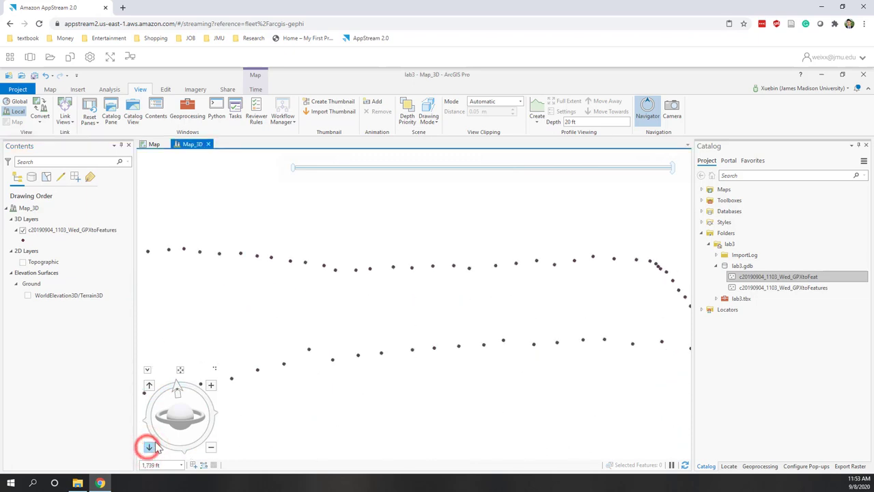
pyautogui.click(185, 423)
pyautogui.moveTo(186, 424); pyautogui.dragTo(189, 406)
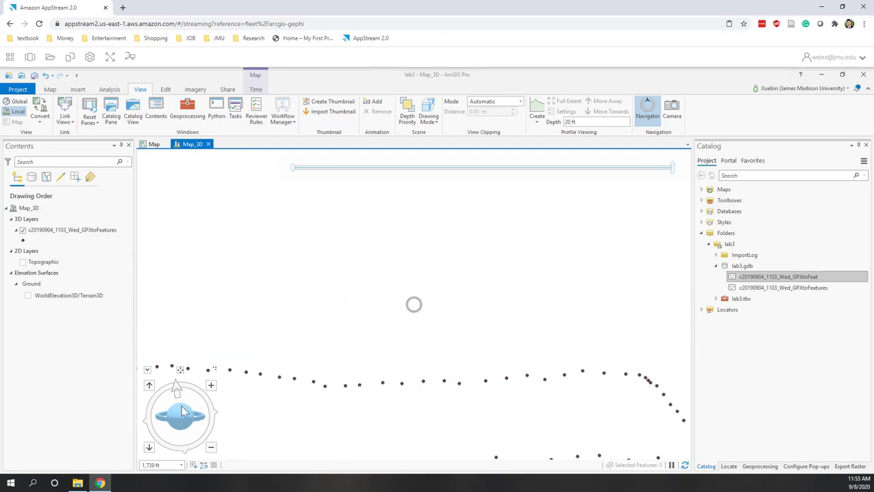
pyautogui.click(149, 447)
pyautogui.moveTo(148, 447); pyautogui.dragTo(151, 446)
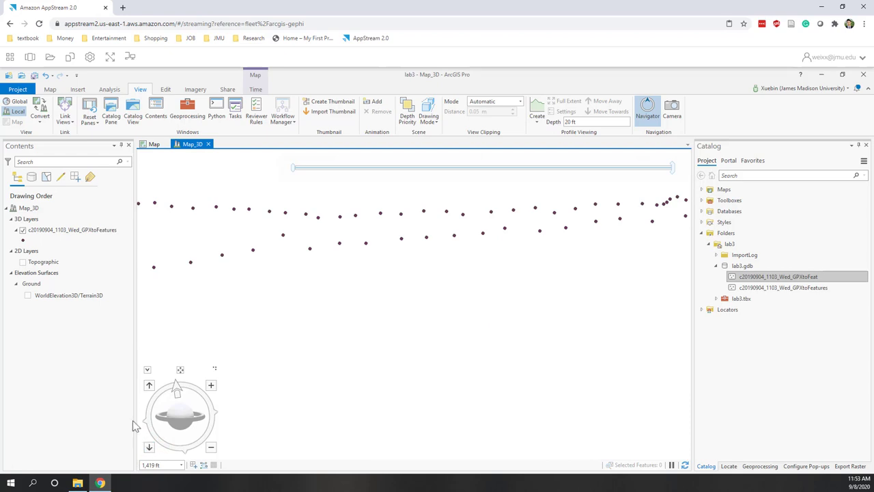
# - Turn on the Topographic layer while keeping WorldElevation3D/Terrain3D off, and view the whole track above the flat basemap
pyautogui.click(22, 265)
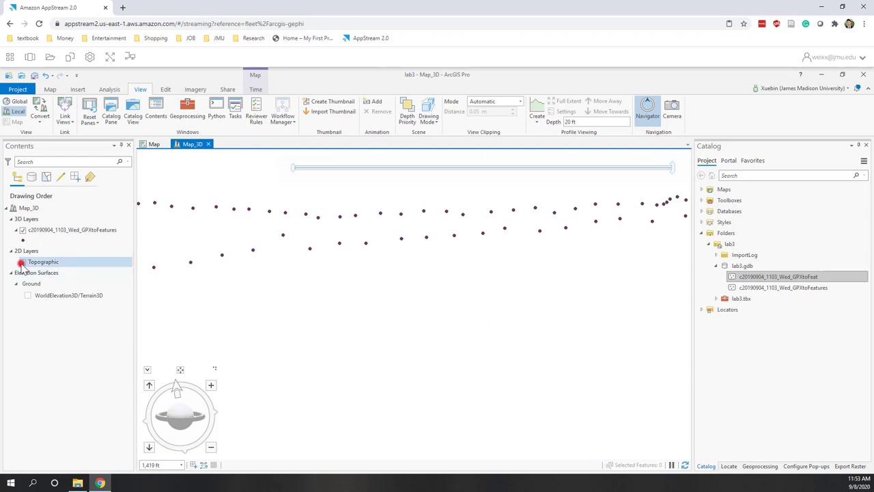
pyautogui.click(28, 295)
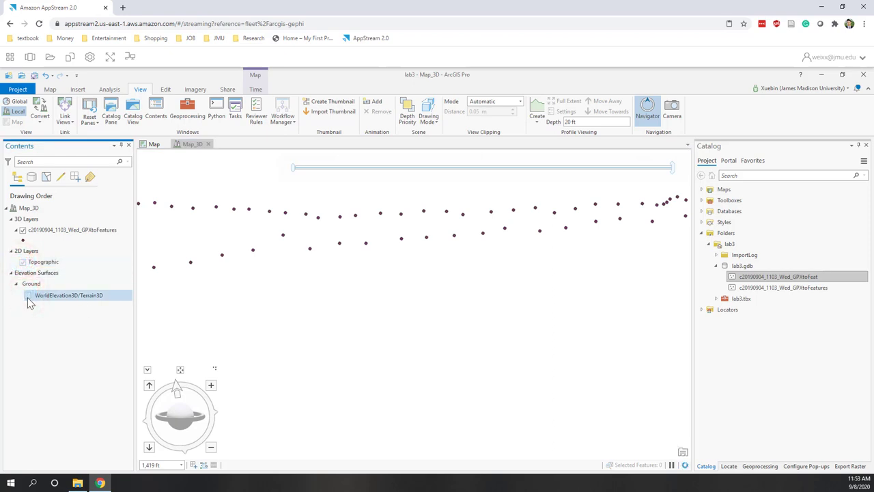
pyautogui.click(27, 295)
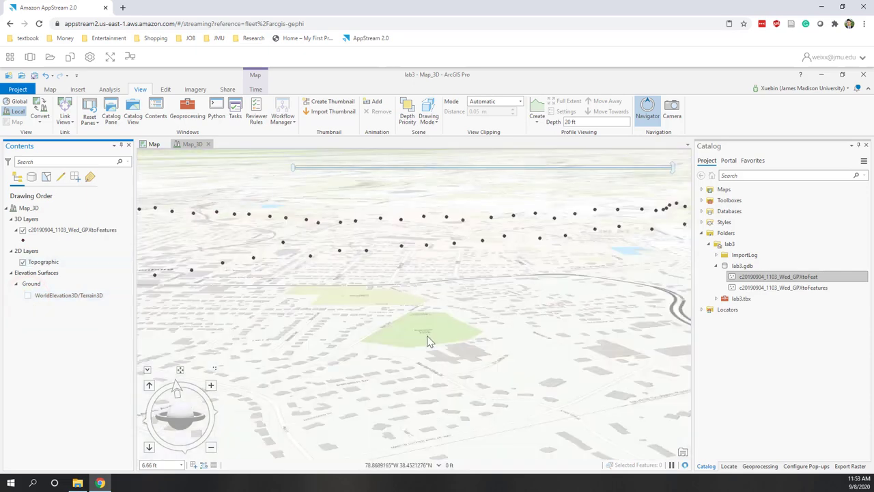
pyautogui.scroll(-5, 427, 335)
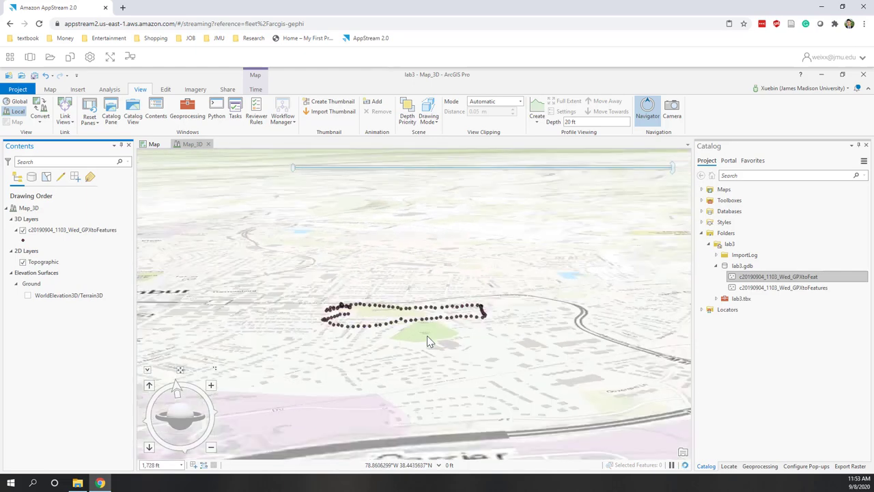
pyautogui.scroll(-2, 412, 334)
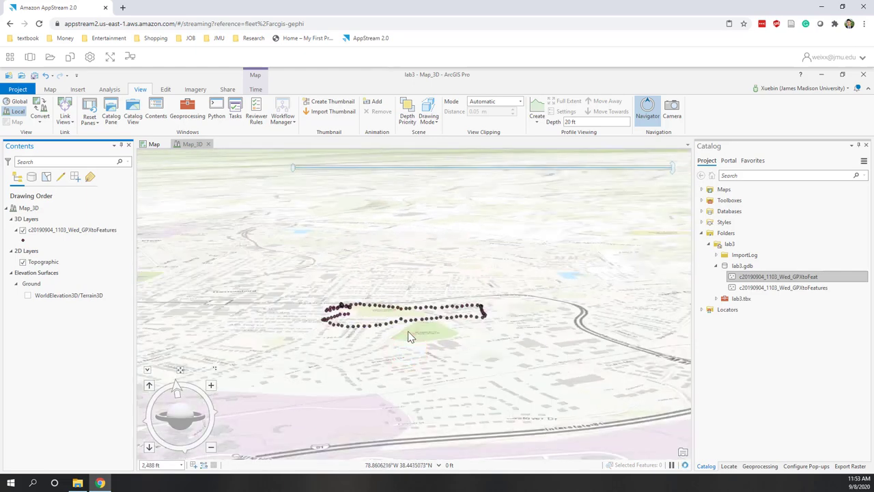
pyautogui.moveTo(407, 336); pyautogui.dragTo(387, 343)
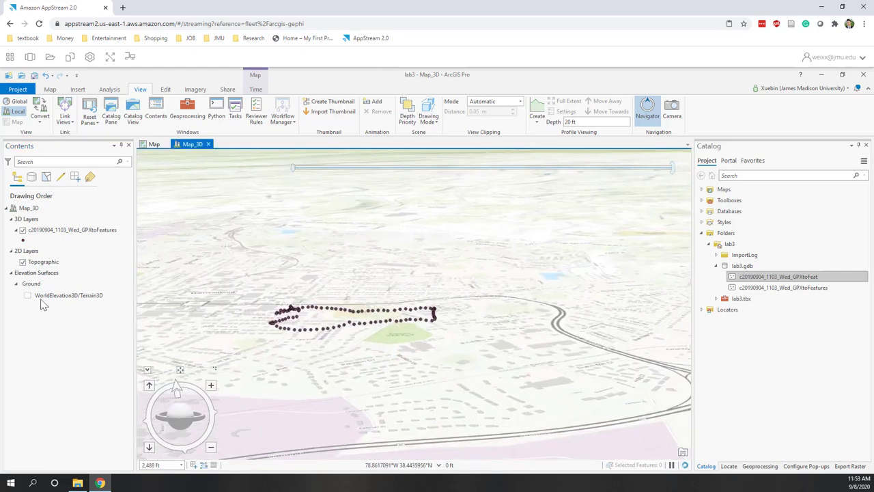
# - Turn on the WorldElevation3D/Terrain3D surface and view the track over the terrain from an oblique angle
pyautogui.click(28, 296)
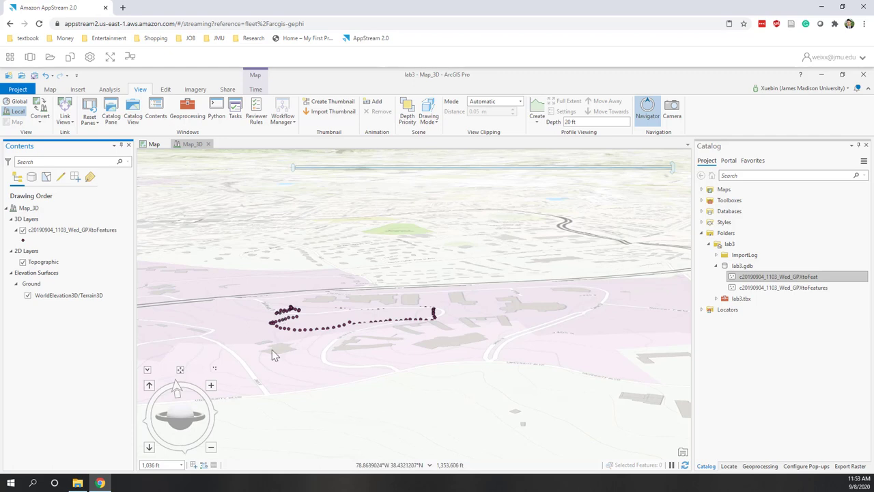
pyautogui.moveTo(276, 361); pyautogui.dragTo(386, 369)
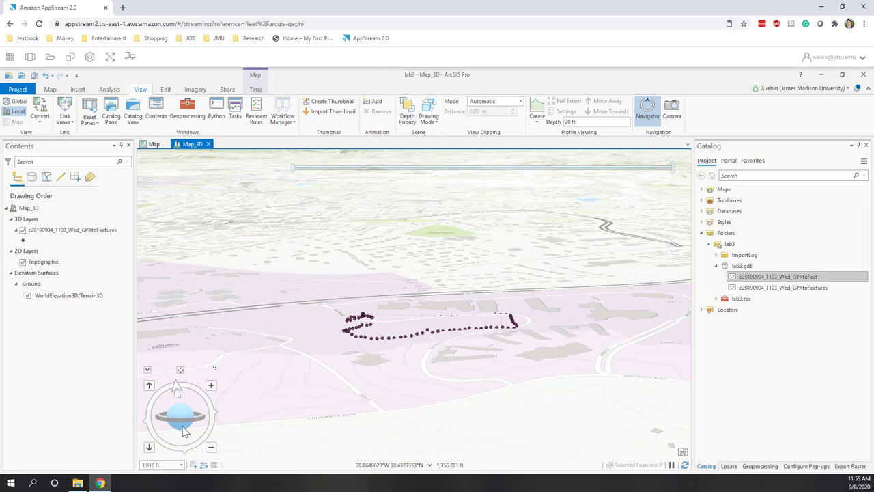
pyautogui.moveTo(183, 430); pyautogui.dragTo(181, 430)
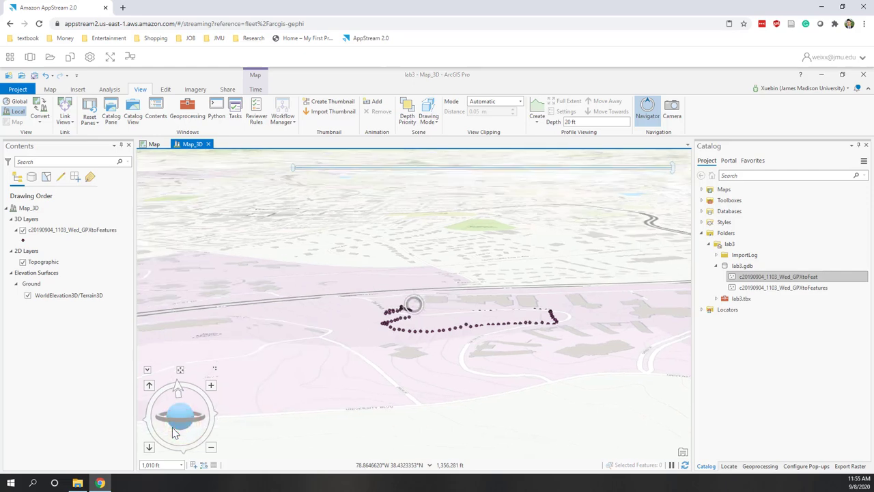
pyautogui.moveTo(184, 425); pyautogui.dragTo(183, 425)
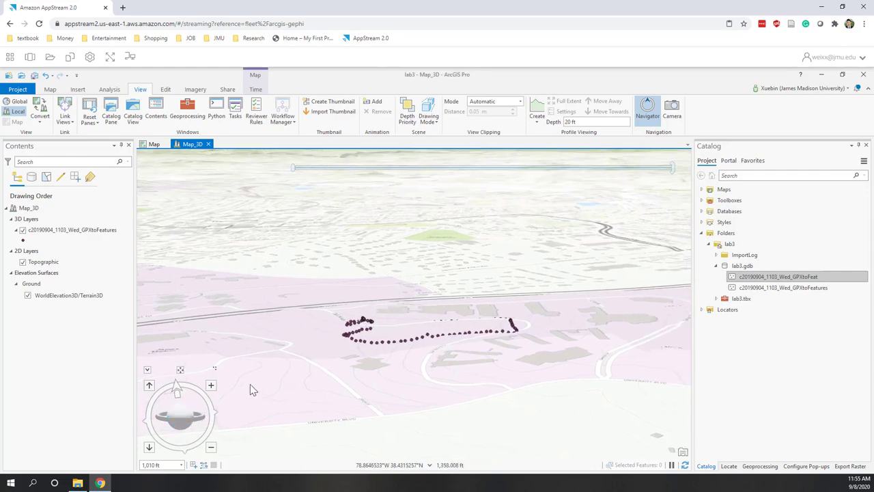